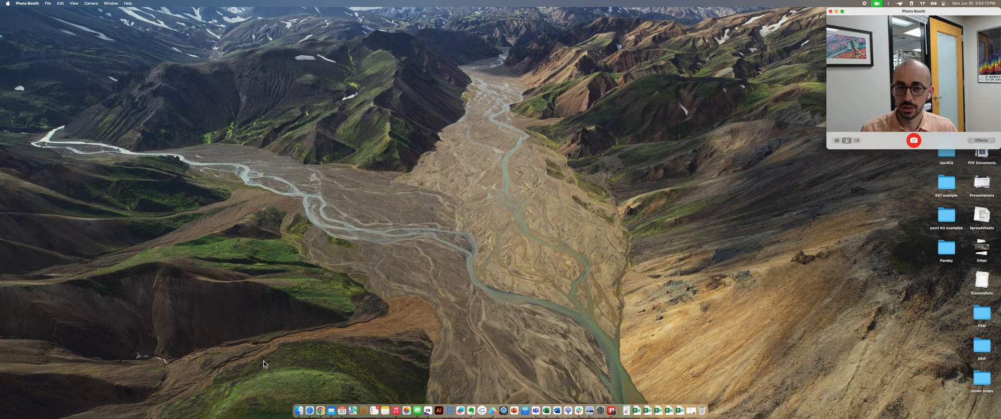
click(298, 410)
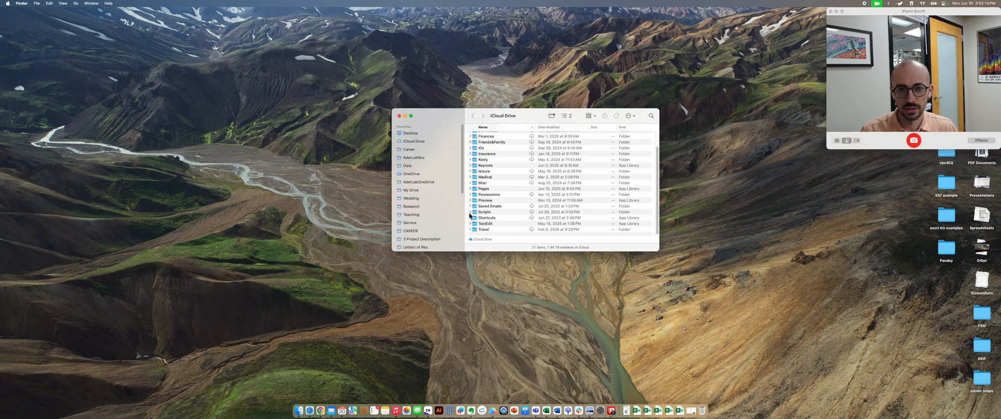
click(428, 159)
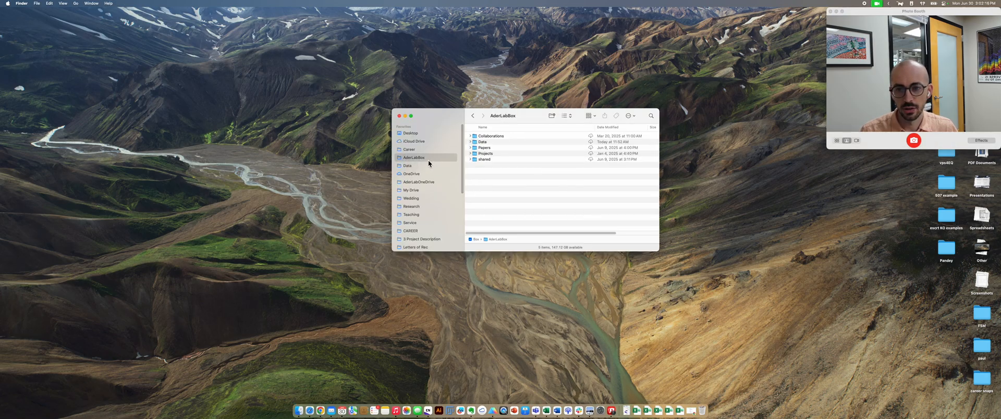
click(398, 116)
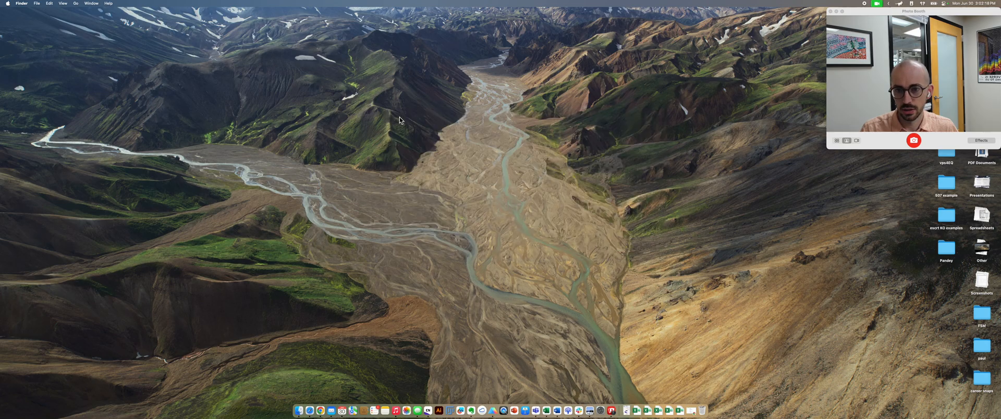
Step: Locate the template file figure_250219.ait in Applications, under Adobe Illustrator 2025 > Cool Extras > en_US > Templates
click(75, 3)
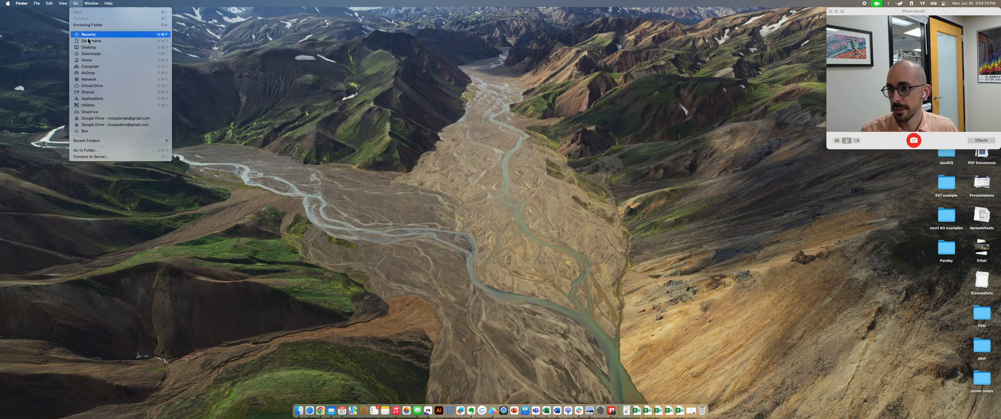
click(104, 99)
click(542, 152)
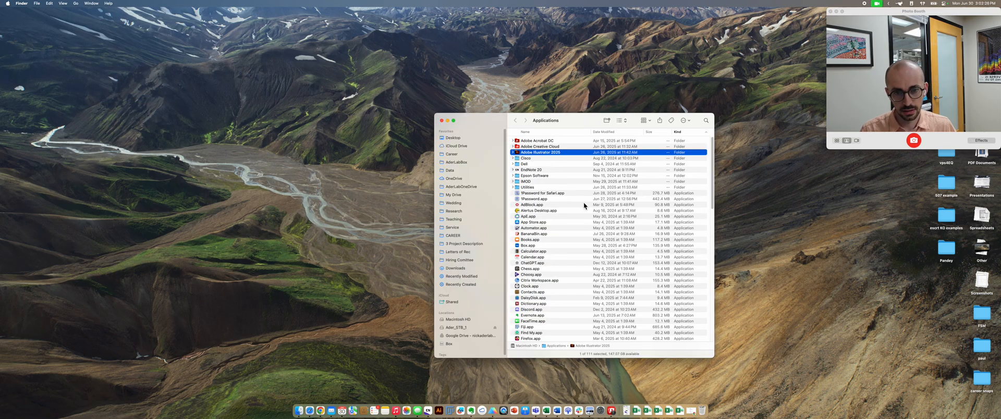
double_click(540, 152)
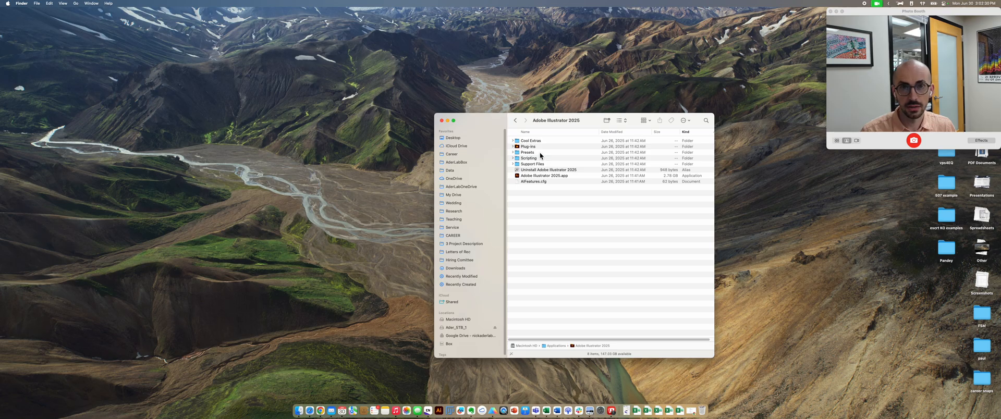
click(512, 141)
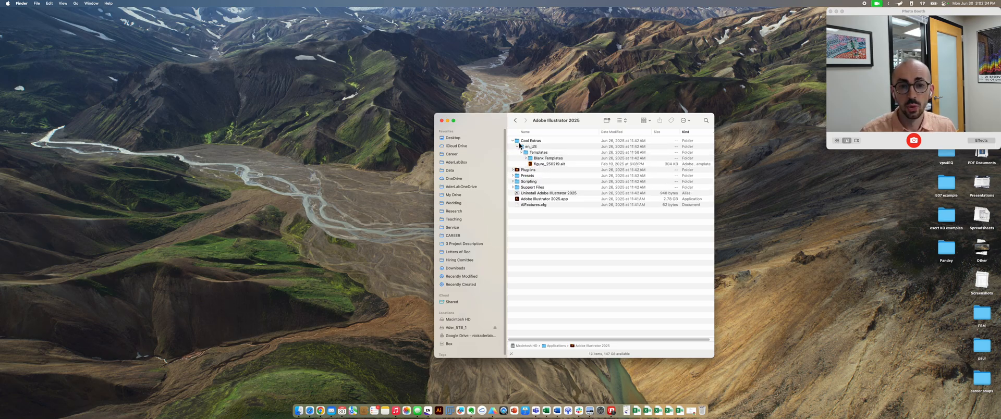
click(538, 153)
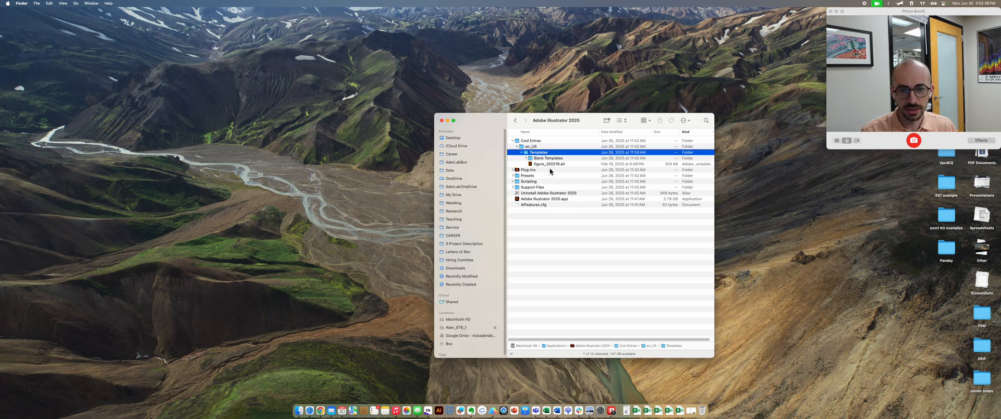
click(561, 165)
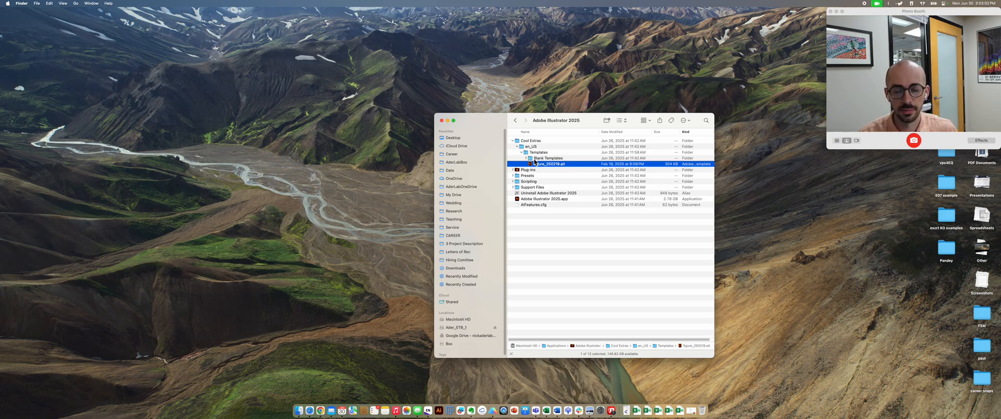
Step: Switch to Adobe Illustrator, bring Photo Booth to the front, and narrow the Illustrator window so the two do not overlap
click(439, 412)
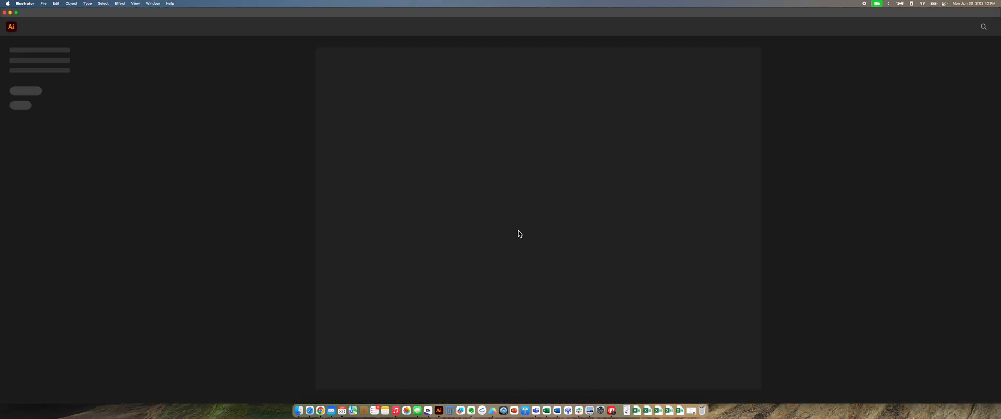
click(615, 410)
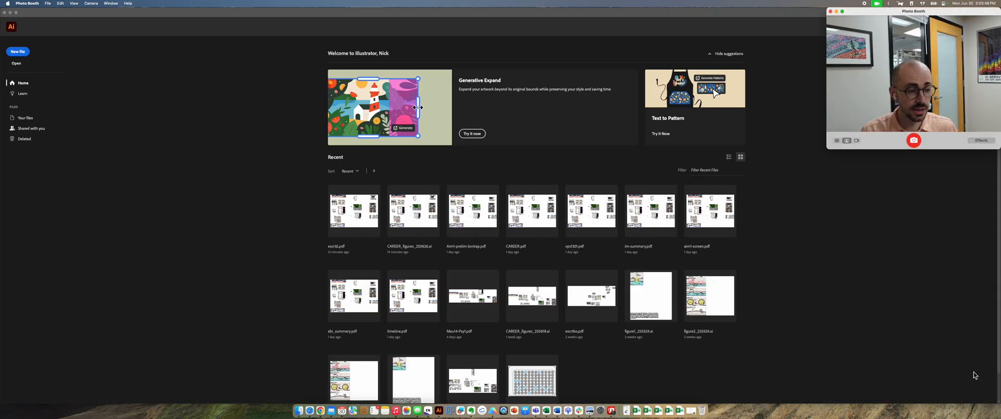
drag(998, 387, 825, 388)
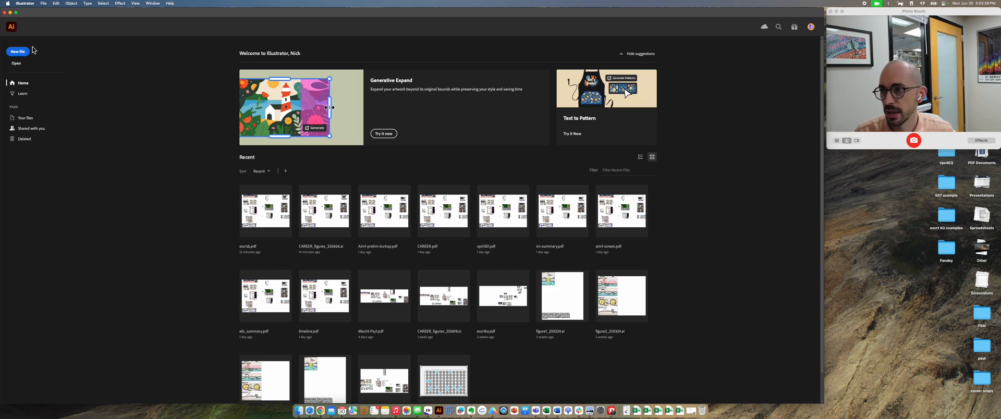
Step: Create a new document from the figure_250219.ait template
click(43, 4)
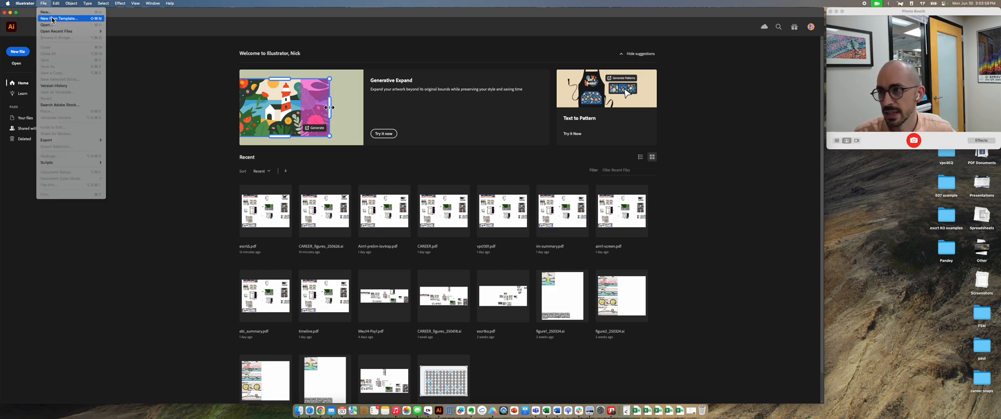
click(52, 19)
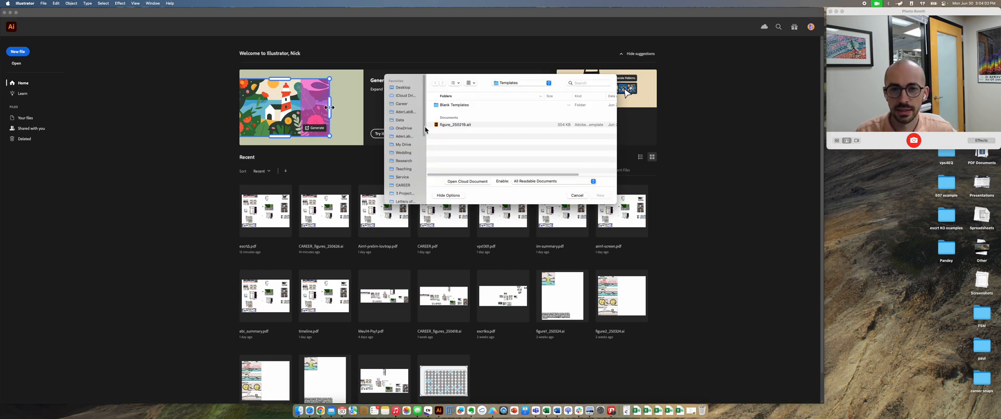
double_click(454, 125)
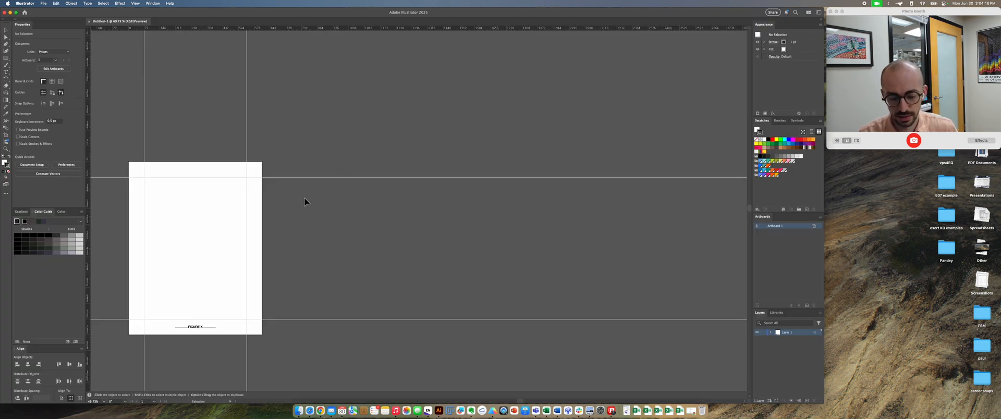
Step: Fit the artboard to the window and look over the figure page, its margin guides and the FIGURE X caption at different zoom levels
key(super+0)
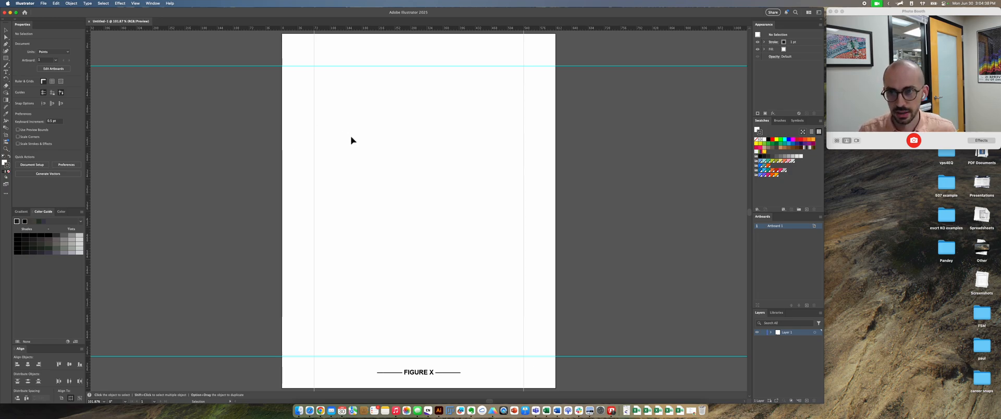
scroll(353, 140, up, 1)
scroll(352, 140, up, 2)
scroll(353, 140, down, 2)
scroll(353, 141, down, 2)
scroll(353, 141, up, 3)
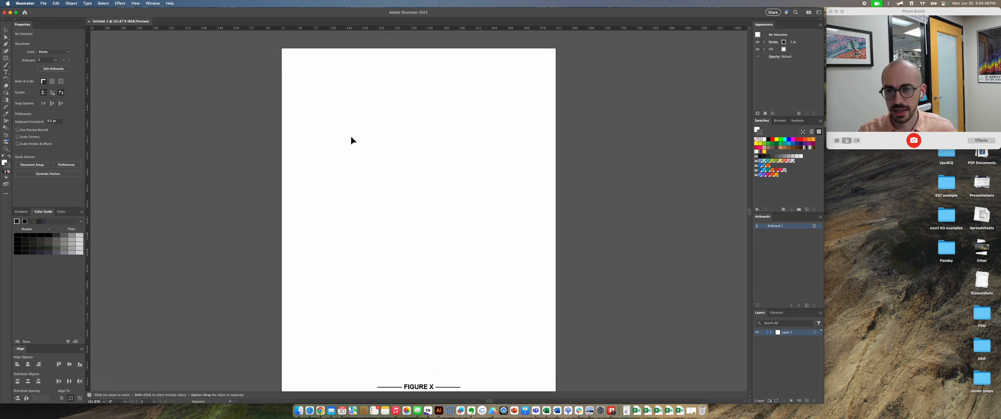
scroll(352, 141, down, 1)
scroll(353, 141, right, 1)
scroll(353, 141, right, 2)
scroll(352, 141, left, 2)
scroll(352, 140, left, 2)
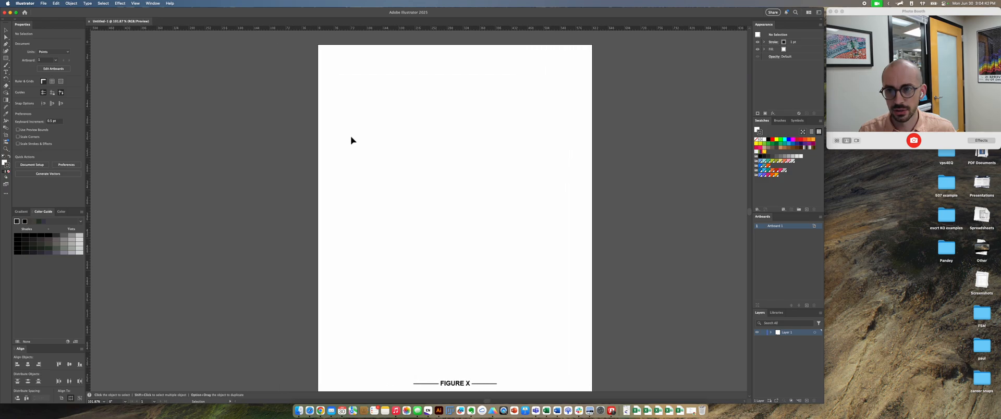
scroll(353, 141, right, 2)
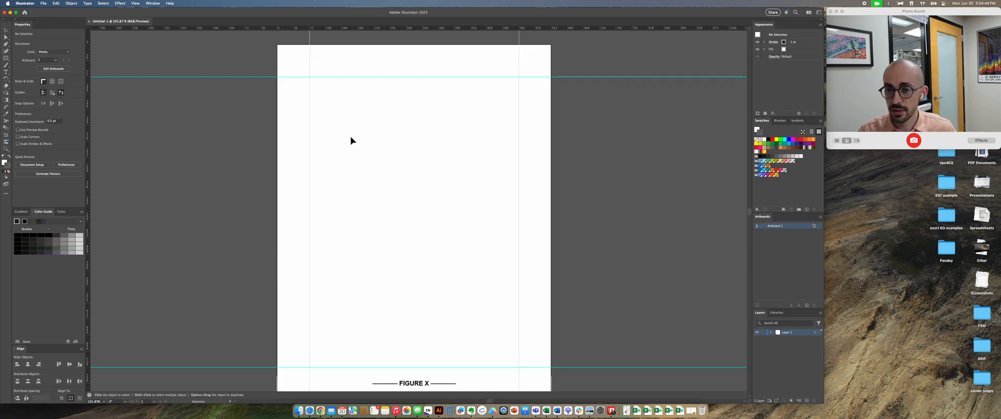
drag(353, 140, 342, 122)
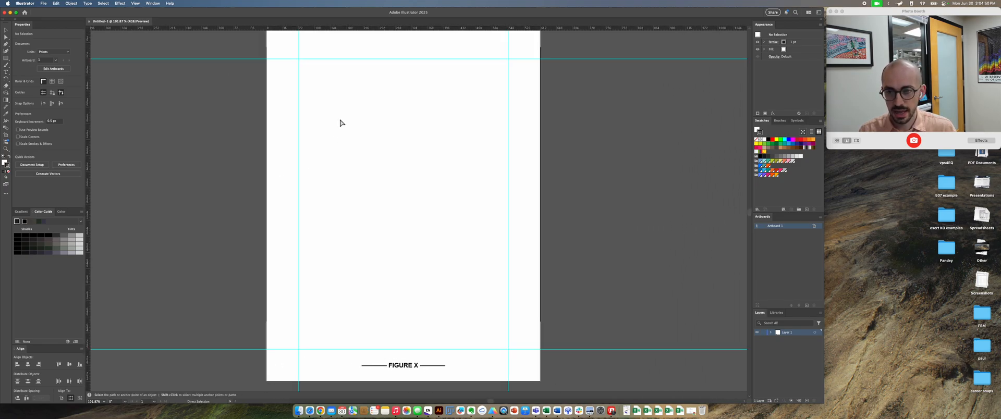
key(super+equal)
key(super+minus)
key(super+equal)
key(super+minus)
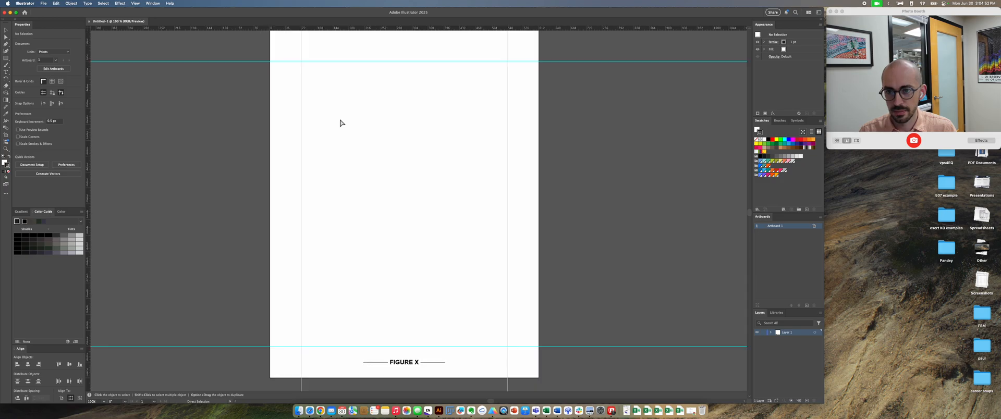
key(super+equal)
key(super+minus)
key(super+equal)
key(super+minus)
key(super+equal)
key(super+minus)
key(super+equal)
key(super+minus)
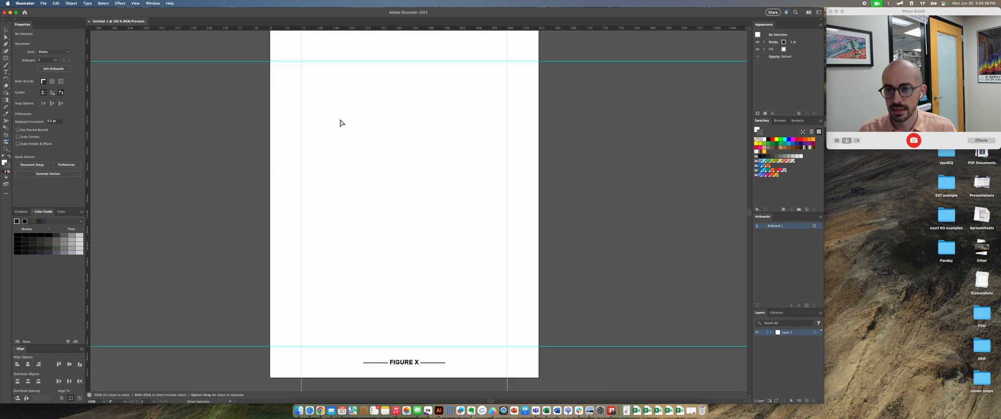
drag(344, 116, 369, 125)
Step: Toggle the visibility of the margin guides, leaving them shown
key(super+semicolon)
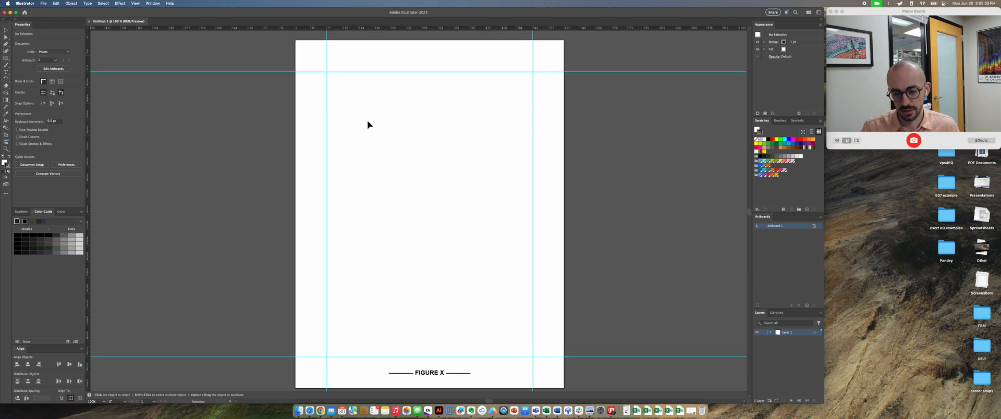
key(super+semicolon)
key(super+semicolon)
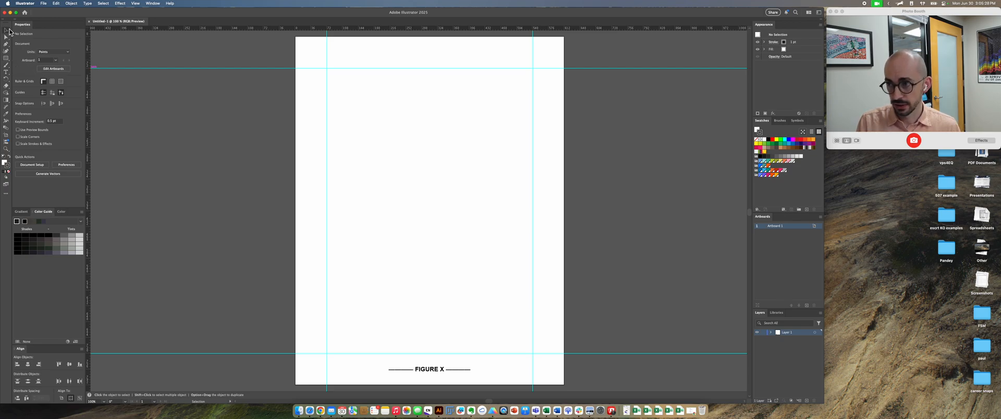
Step: Draw a rectangle about 220 by 145 pt in the artboard's upper area and give it a red stroke and red fill
click(6, 58)
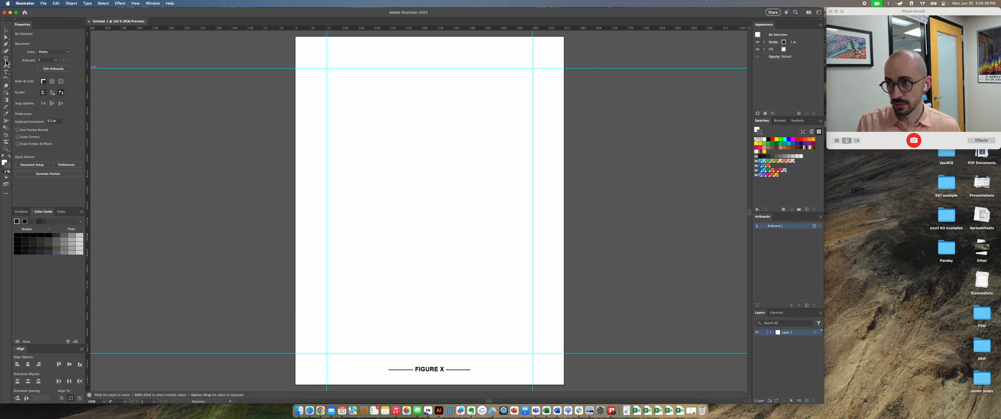
drag(350, 119, 447, 184)
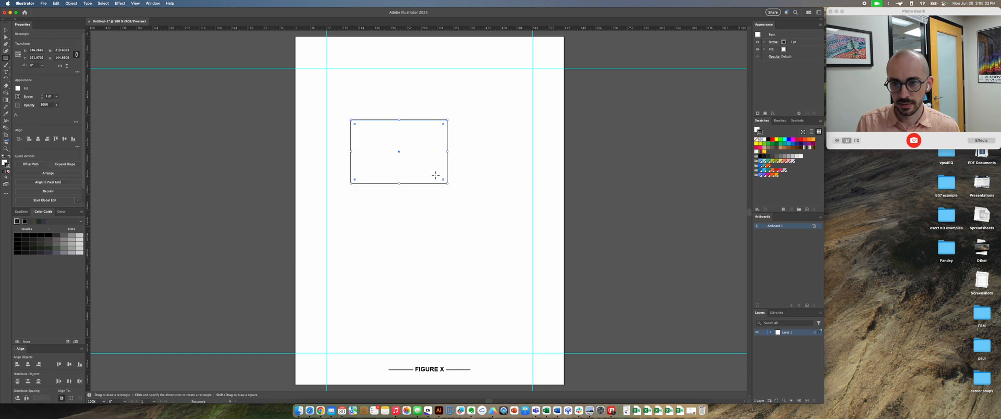
click(772, 139)
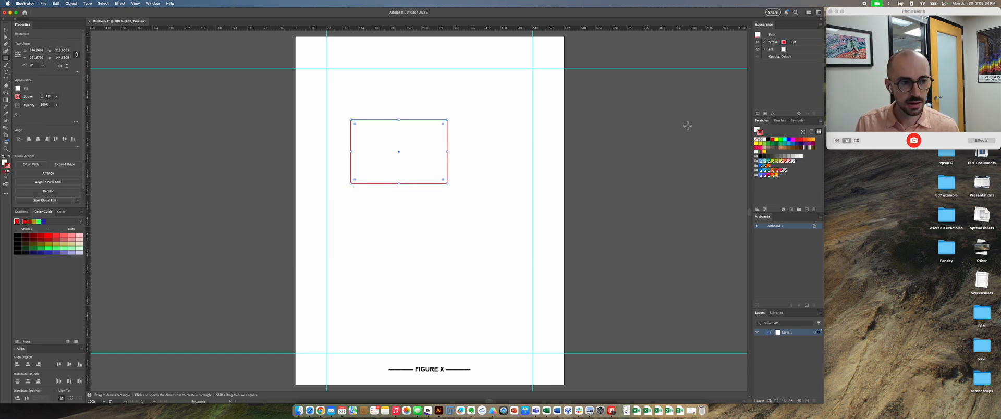
click(756, 130)
click(772, 139)
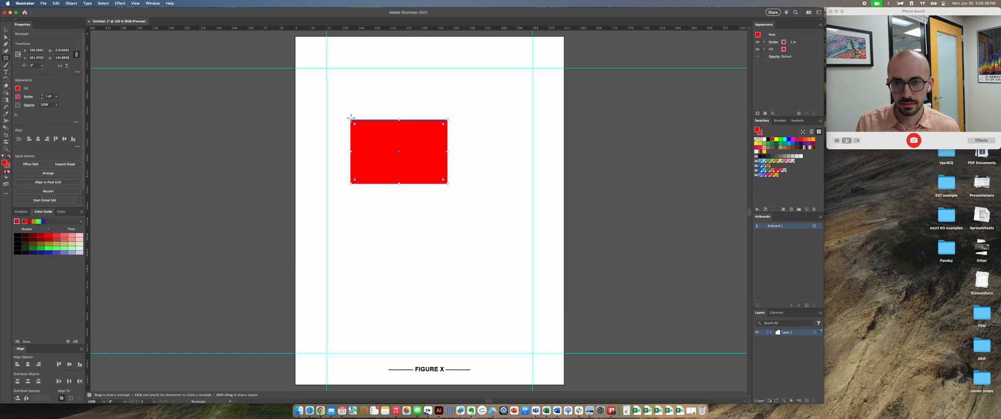
Step: Change the rectangle's fill to cyan and deselect it
key(v)
click(316, 97)
click(413, 146)
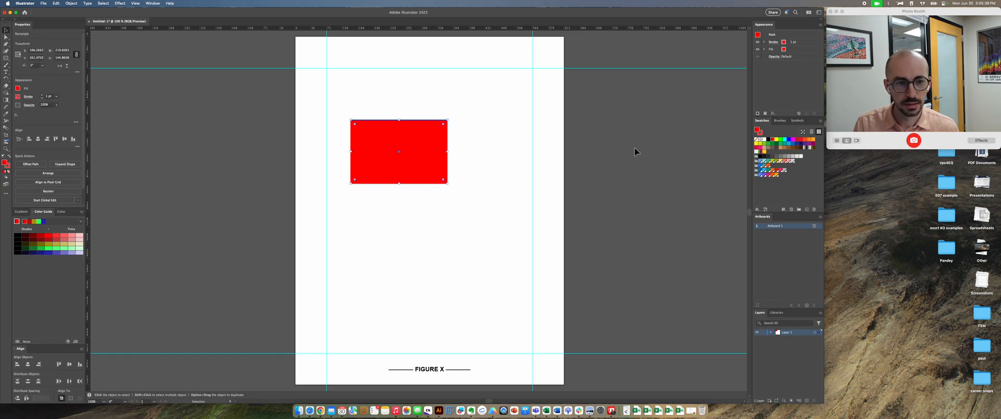
click(785, 142)
click(496, 146)
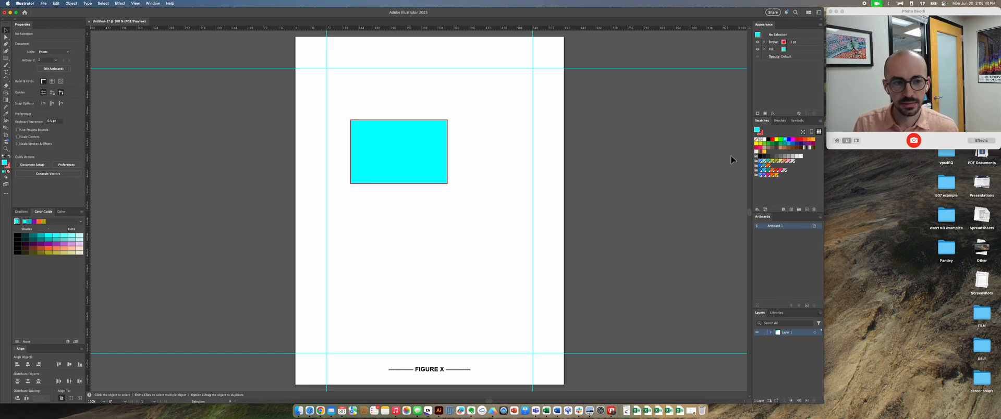
Step: Remove the stroke from the cyan rectangle and deselect it
click(449, 150)
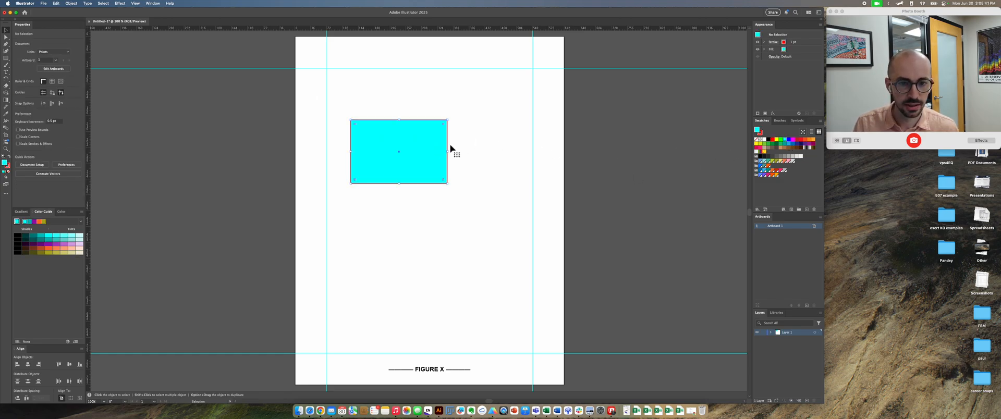
click(760, 133)
click(757, 140)
click(540, 158)
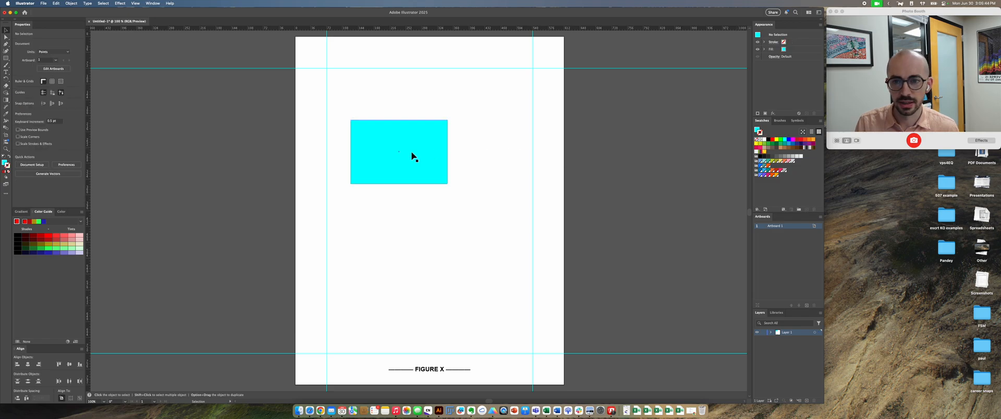
Step: Move the cyan rectangle slightly up and to the left on the artboard
key(space)
mouse_move(295, 131)
mouse_down()
mouse_move(320, 150)
mouse_move(304, 125)
mouse_up()
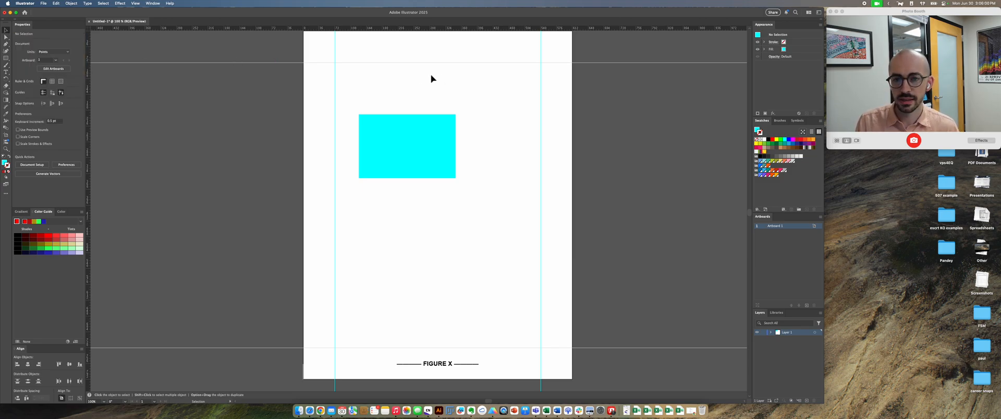
mouse_move(427, 147)
mouse_down()
mouse_move(467, 145)
mouse_move(440, 94)
mouse_move(462, 147)
mouse_move(464, 127)
mouse_move(418, 134)
mouse_up()
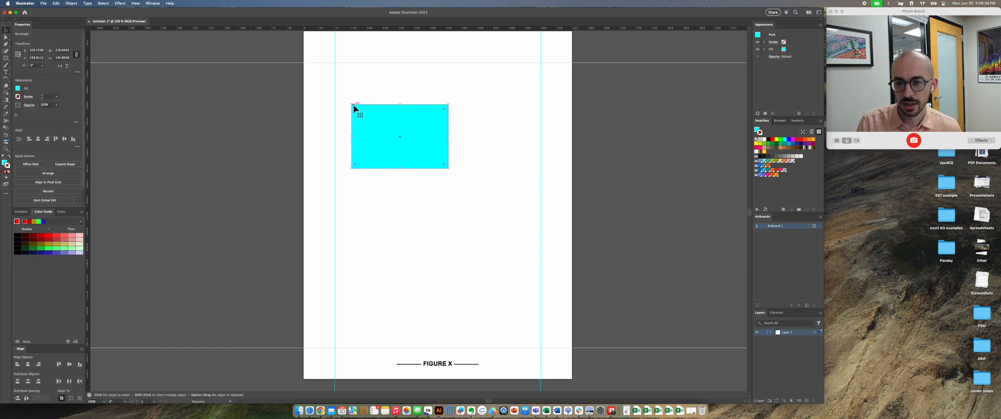
key(super+equal)
key(super+equal)
key(super+equal)
key(super+equal)
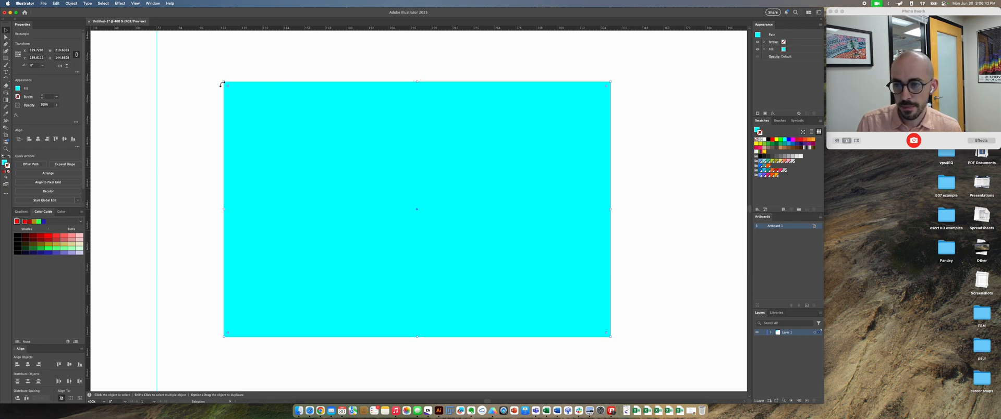
Step: Reposition only the cyan rectangle's upper-left anchor point with Direct Selection, ending slightly inside the original corner at about X 123.5, Y 174.3 pt
key(a)
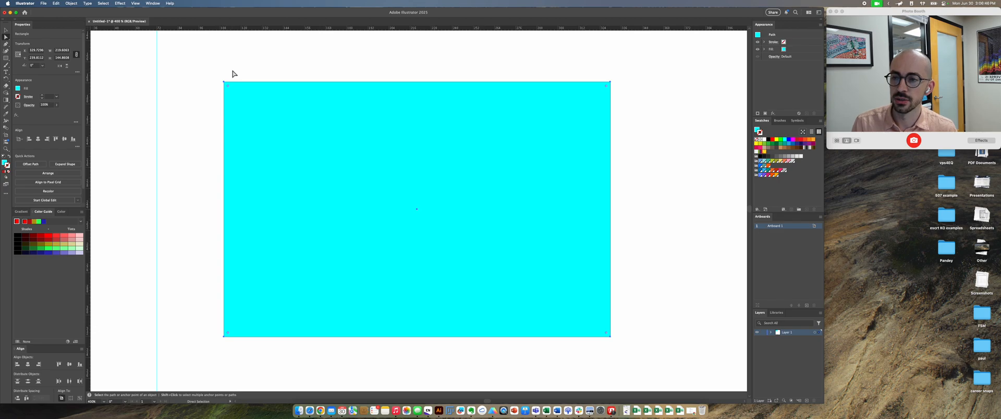
key(v)
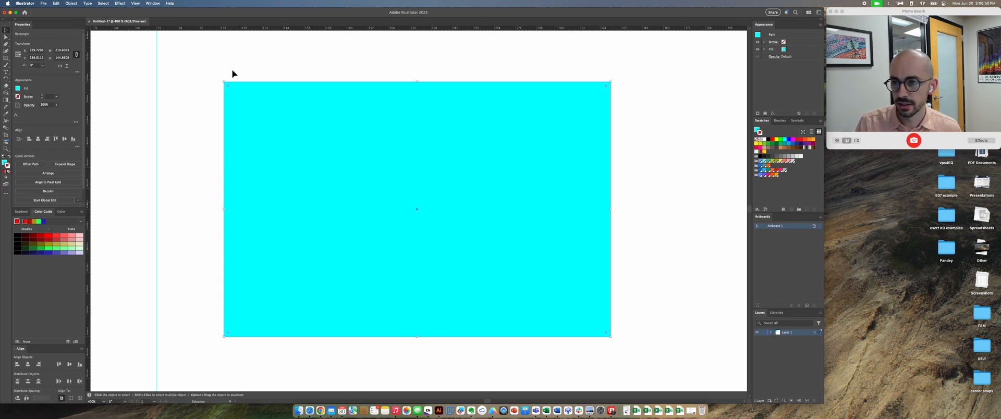
key(a)
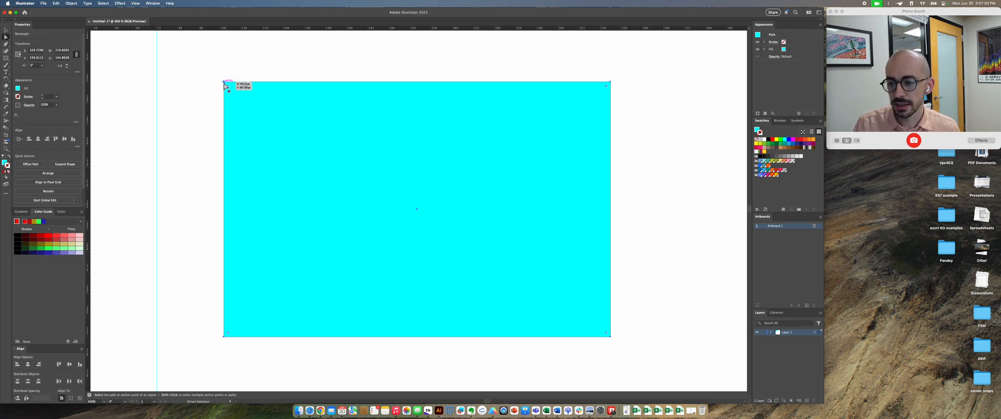
click(224, 82)
drag(224, 81, 184, 109)
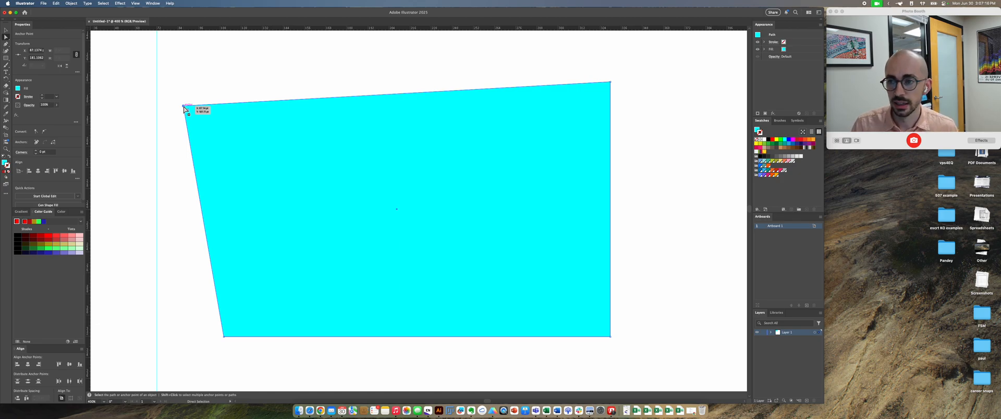
drag(183, 107, 238, 82)
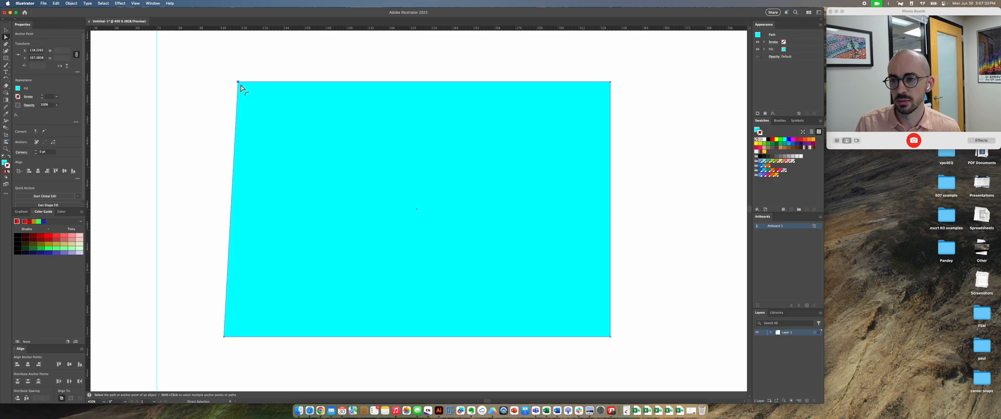
mouse_move(240, 83)
mouse_down()
mouse_move(443, 226)
mouse_move(268, 100)
mouse_move(217, 83)
mouse_move(248, 95)
mouse_up()
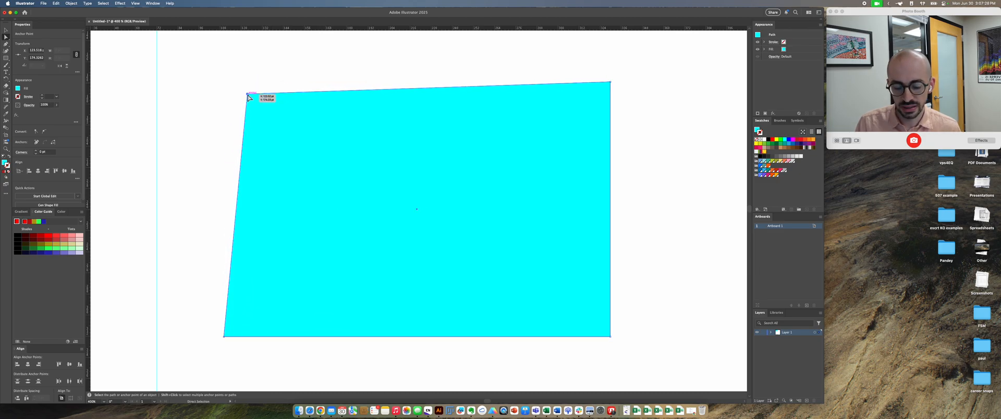
Step: Delete the shape's upper-left anchor point with the Pen tool to turn it into a triangle
key(minus)
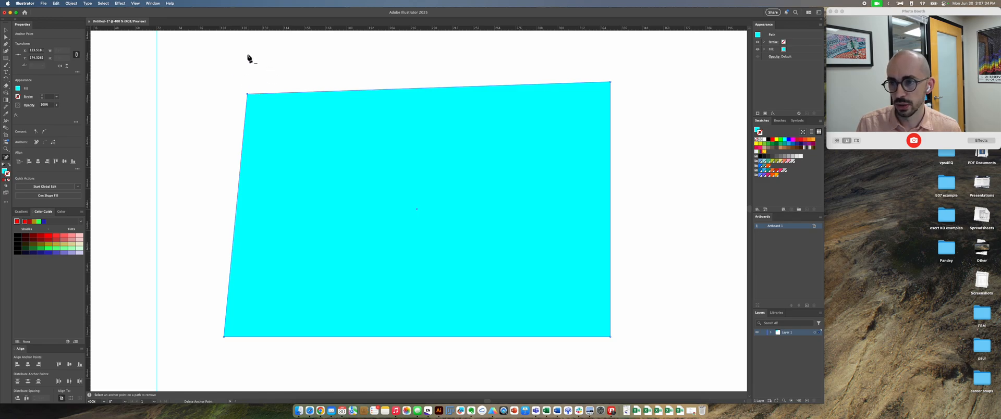
click(9, 48)
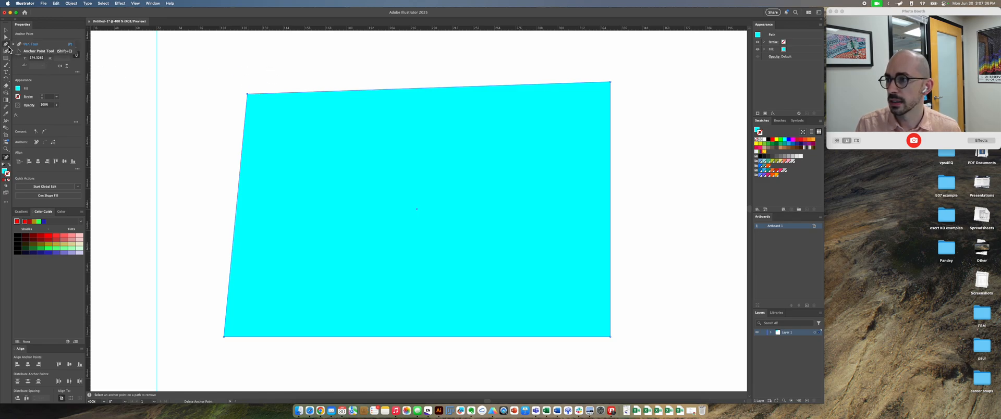
click(7, 66)
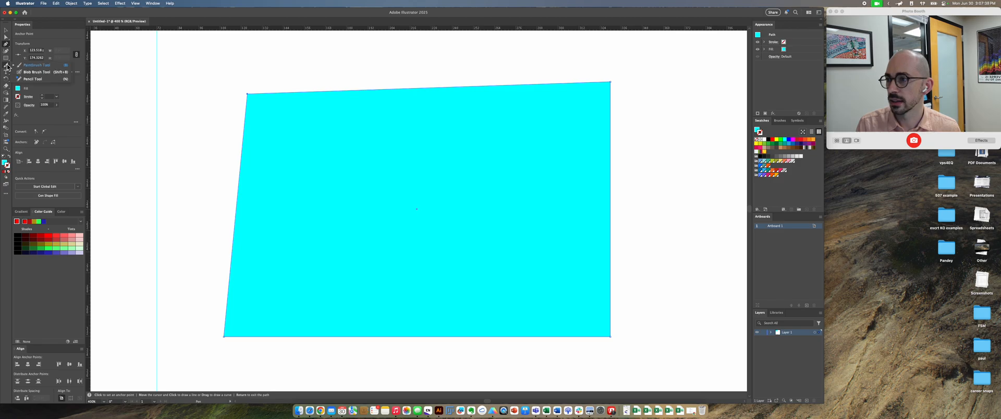
click(8, 48)
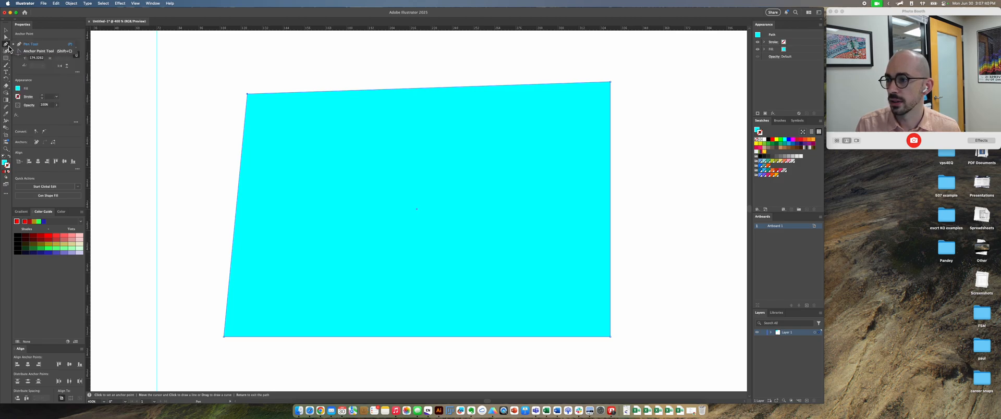
click(247, 94)
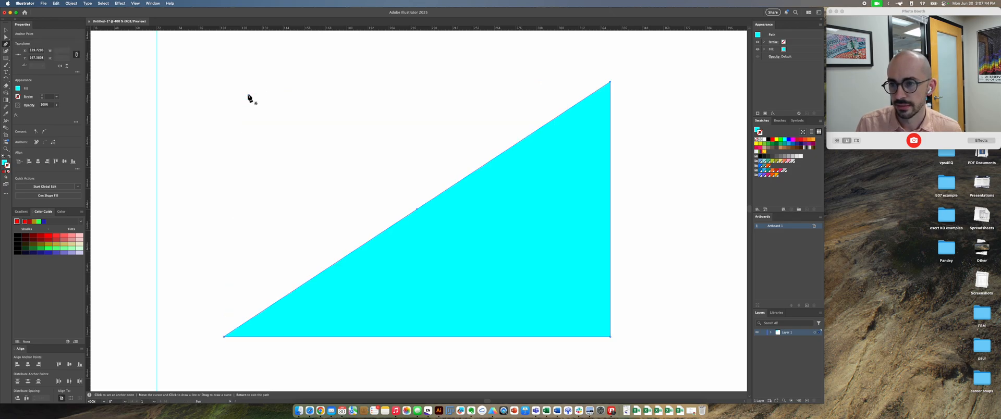
Step: Add an anchor point on the triangle's diagonal edge and pull it out to form a new upper-left corner near the vertical guide
key(plus)
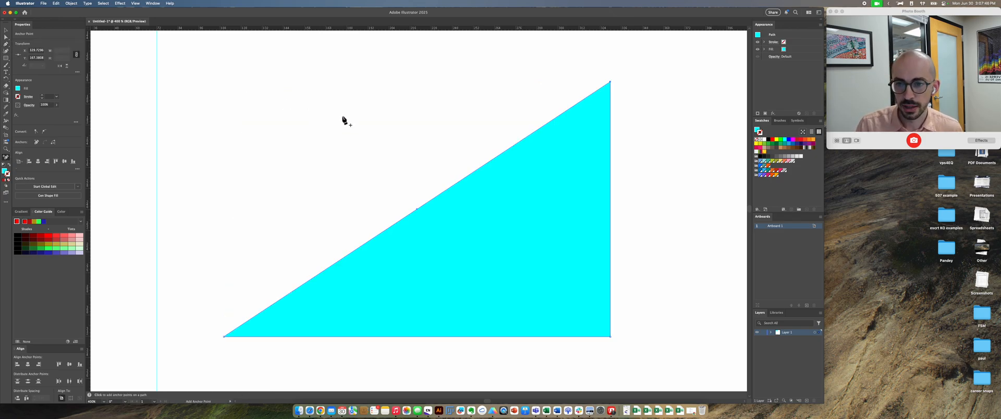
click(451, 187)
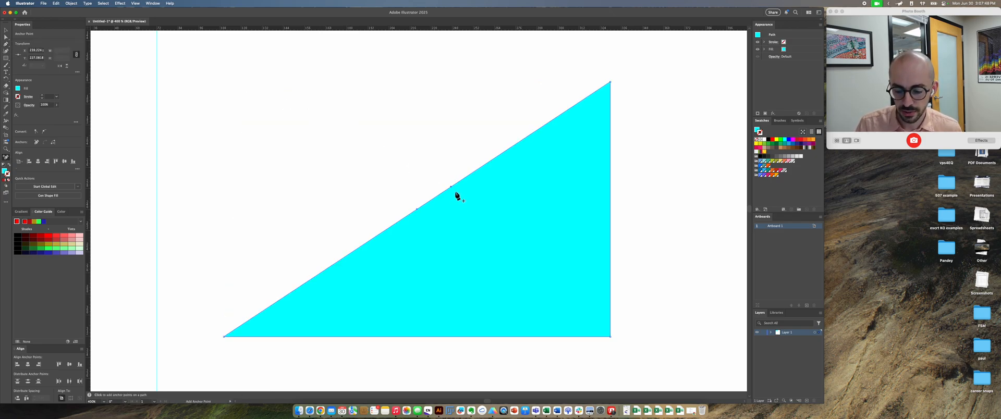
key(a)
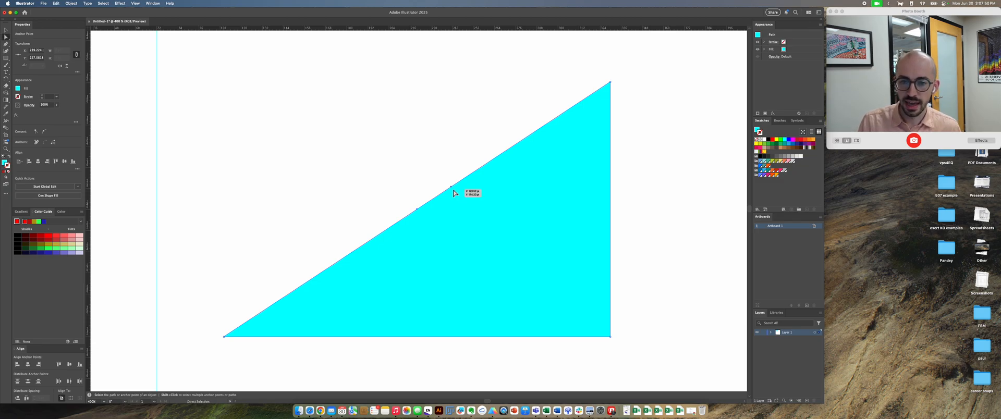
drag(452, 187, 172, 109)
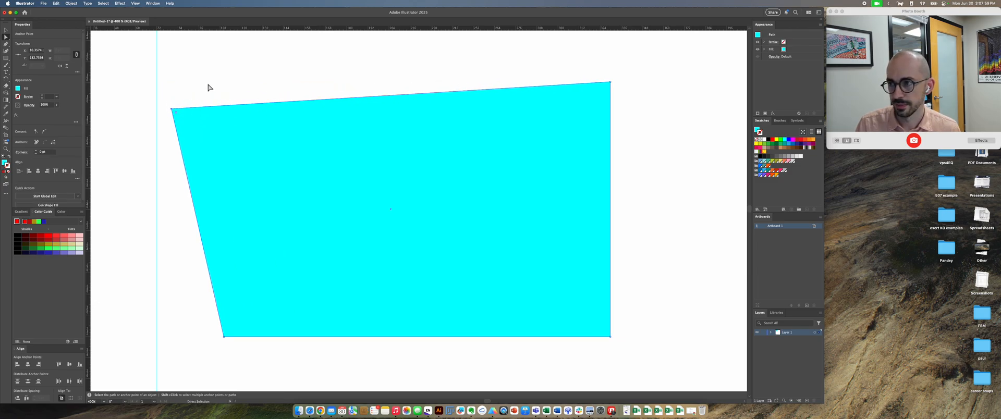
Step: Move the whole cyan shape to the right and shift its upper-left anchor point slightly inward and up
click(6, 37)
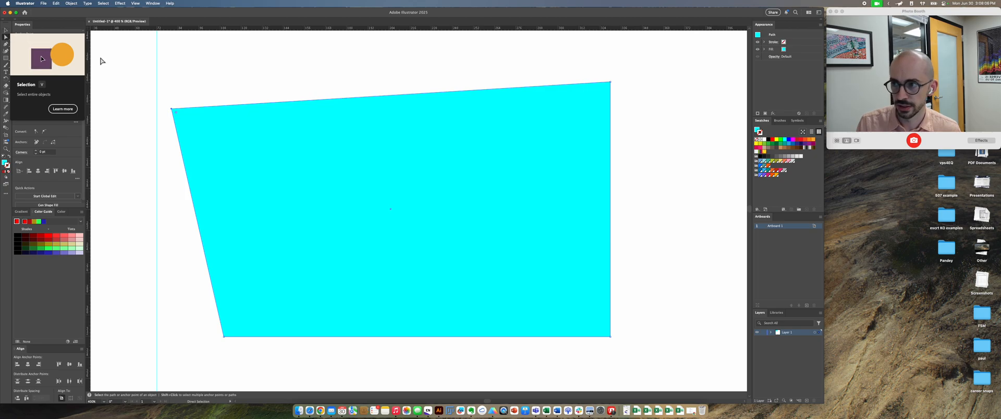
key(v)
click(370, 185)
drag(371, 186, 413, 185)
key(a)
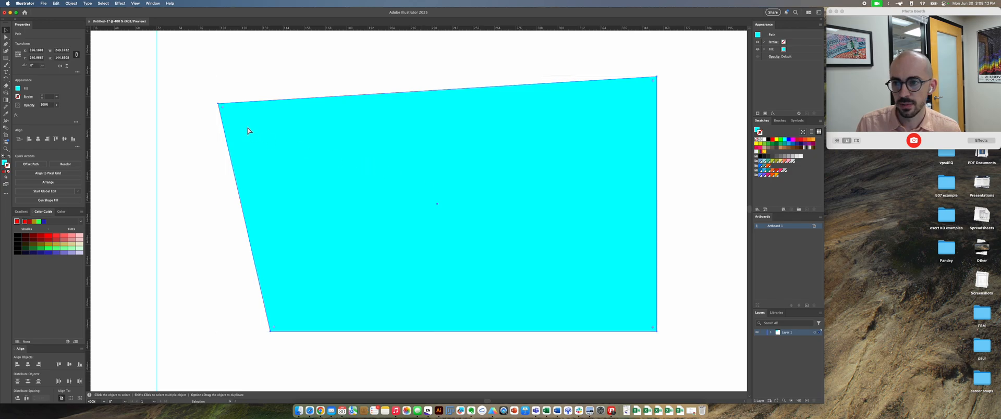
drag(217, 106, 233, 97)
key(v)
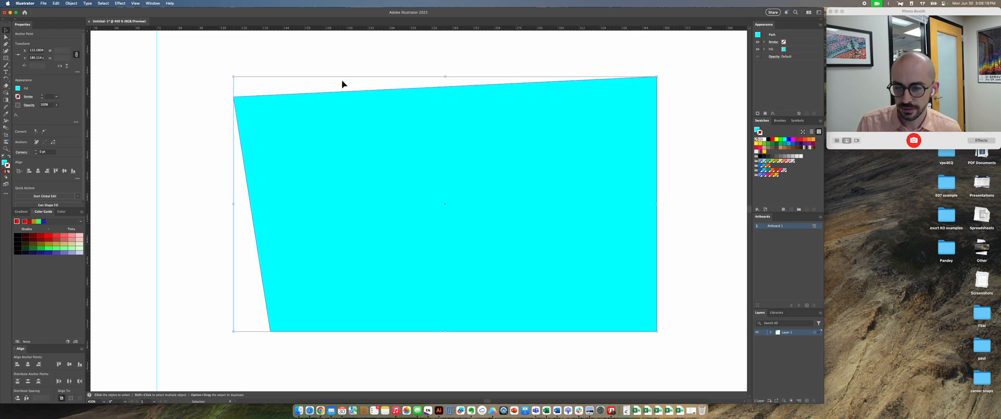
Step: Reselect the whole four-sided cyan shape and move it slightly to the left using Direct Selection
click(342, 85)
click(373, 137)
key(a)
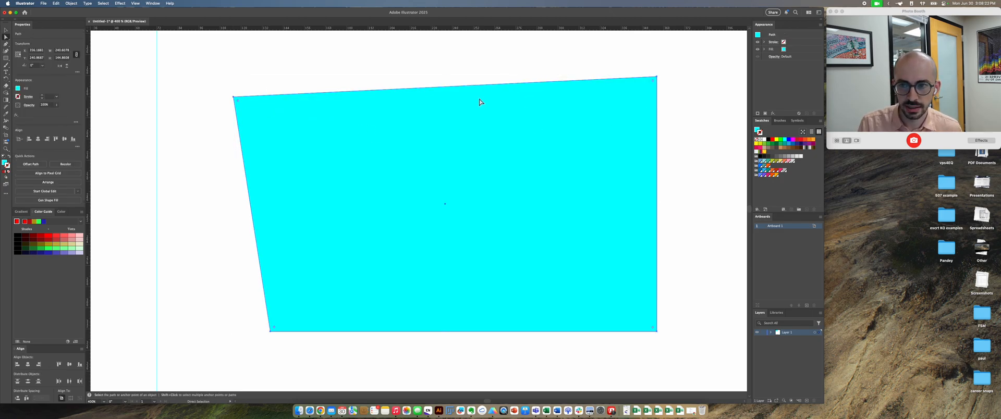
drag(280, 88, 209, 97)
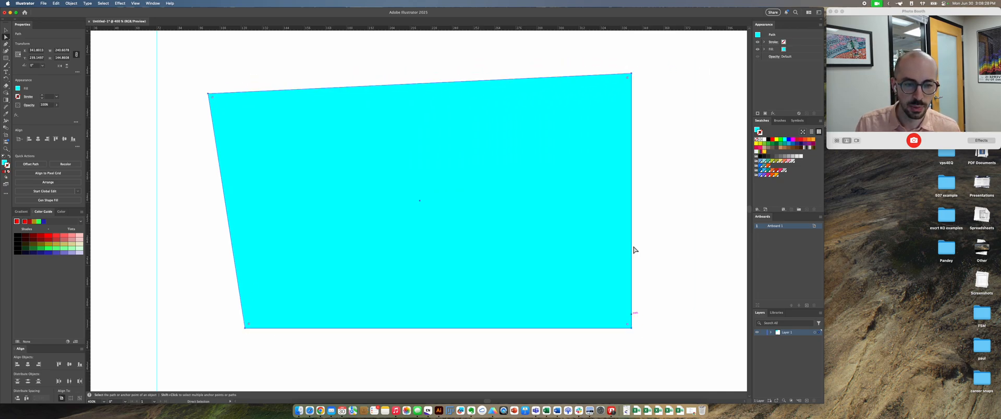
Step: Lower the shape's upper-right anchor point, and move both right-hand anchor points together horizontally outward to widen the shape
click(631, 74)
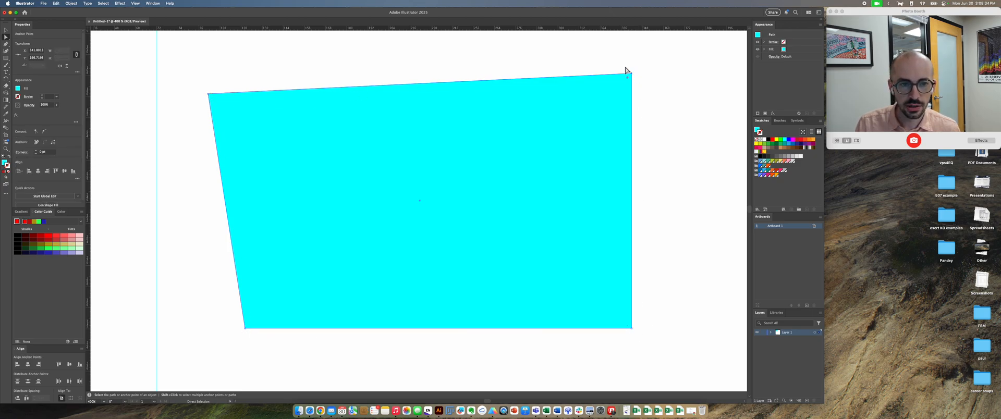
drag(631, 74, 639, 93)
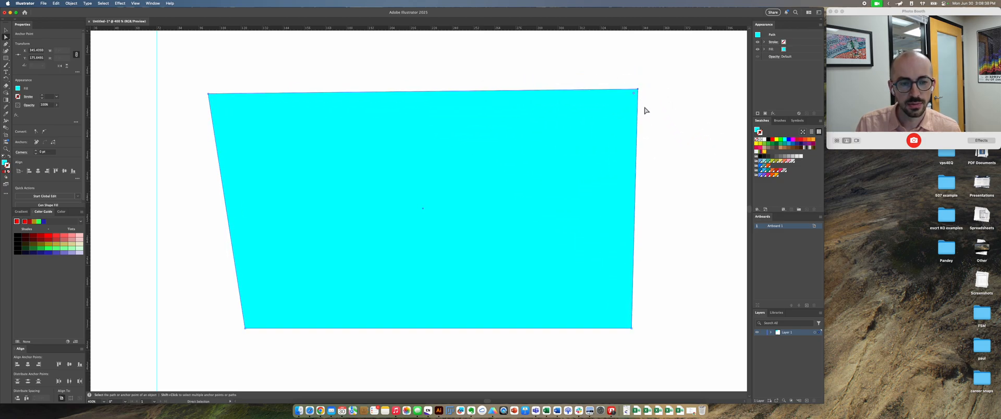
click(632, 332)
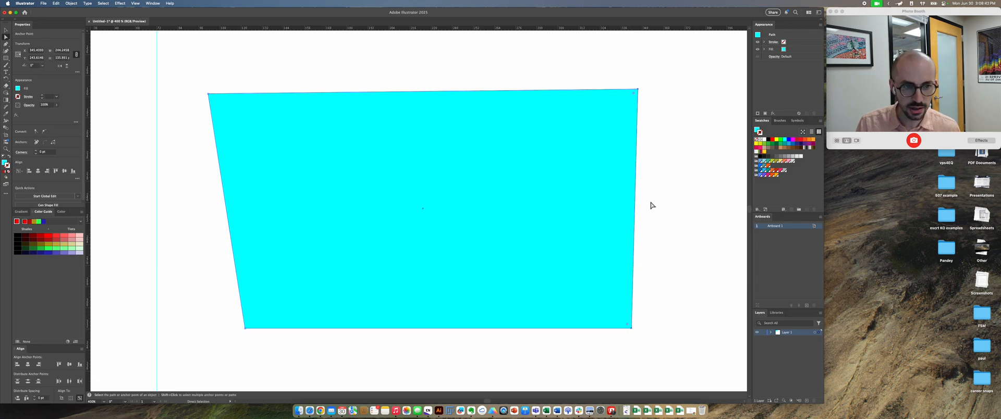
drag(637, 92, 712, 104)
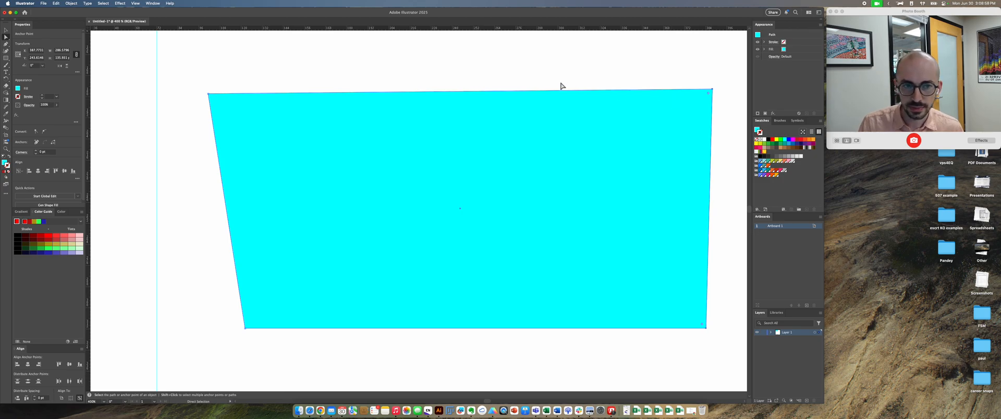
Step: Delete the distorted cyan shape from the artboard
key(v)
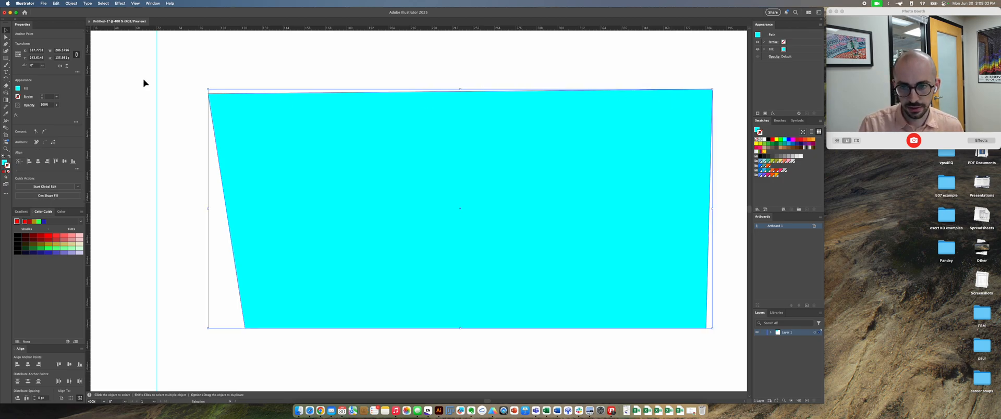
key(super+z)
key(super+z)
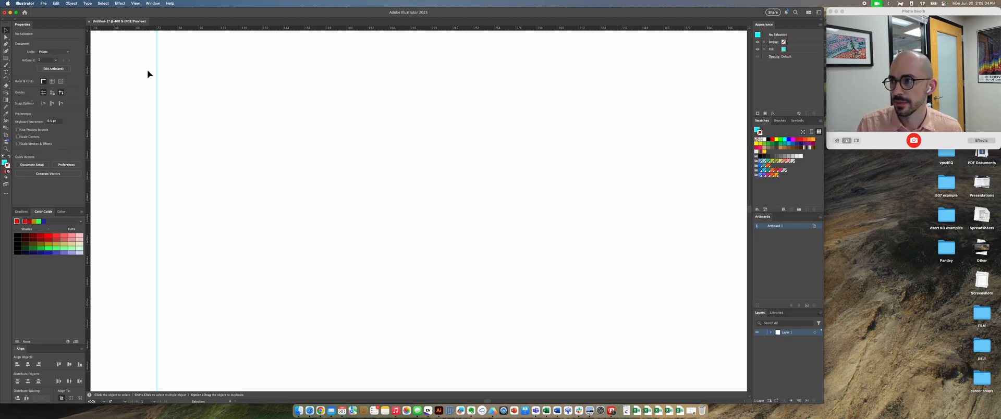
Step: Draw a new cyan rectangle about 197 by 89 pt in the artboard's upper area and move it slightly down and to the right
click(6, 61)
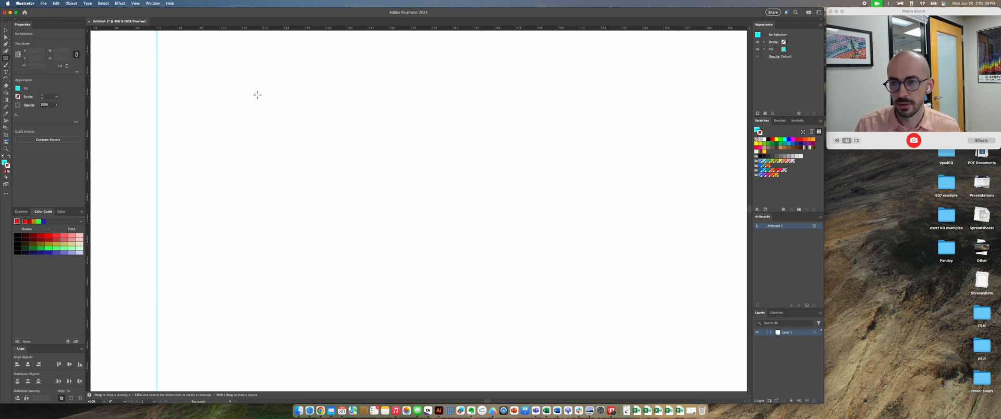
drag(256, 93, 603, 251)
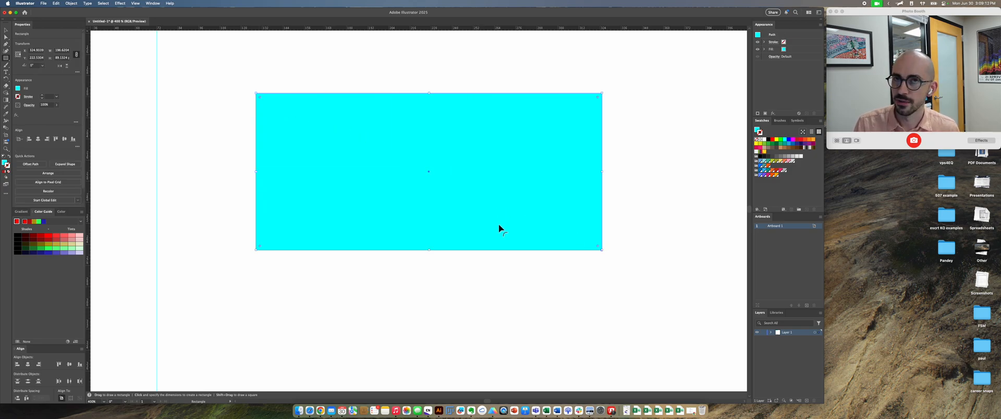
click(418, 267)
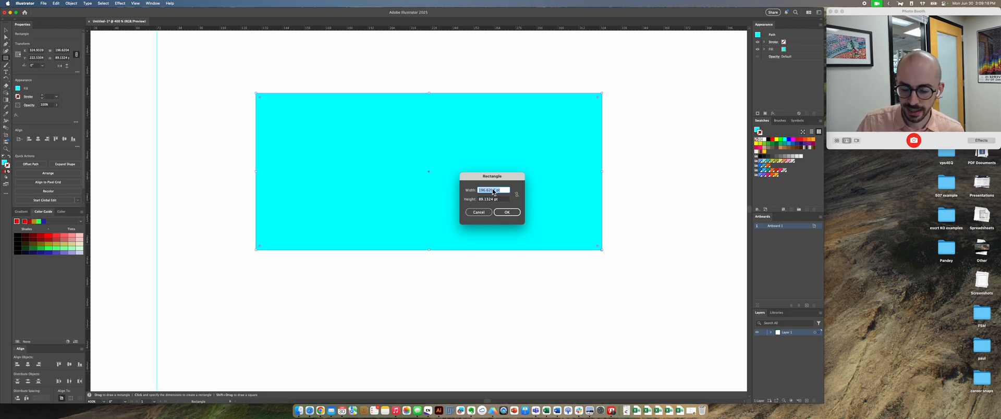
key(Escape)
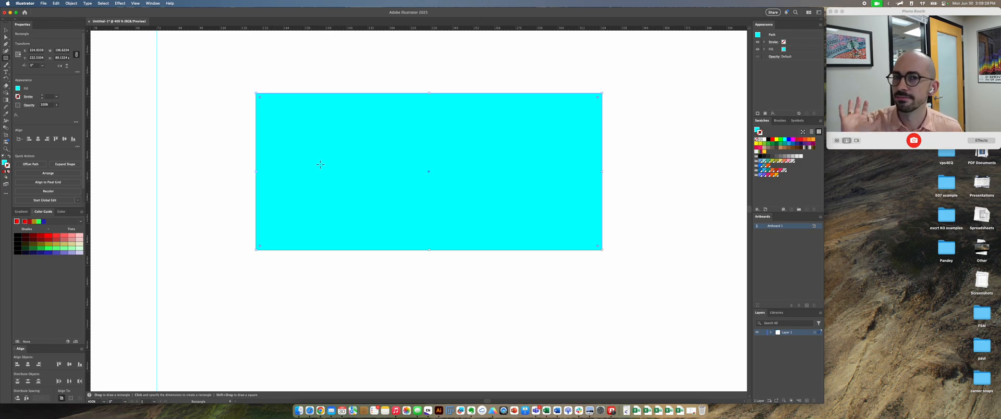
key(v)
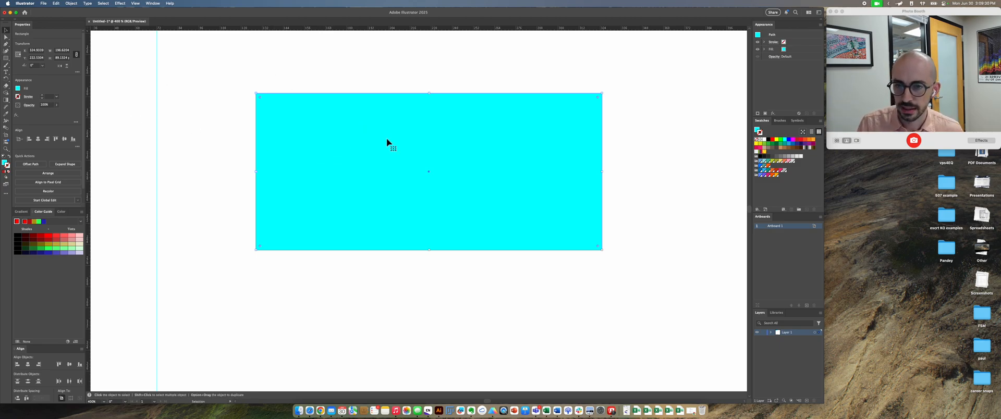
drag(376, 125, 391, 139)
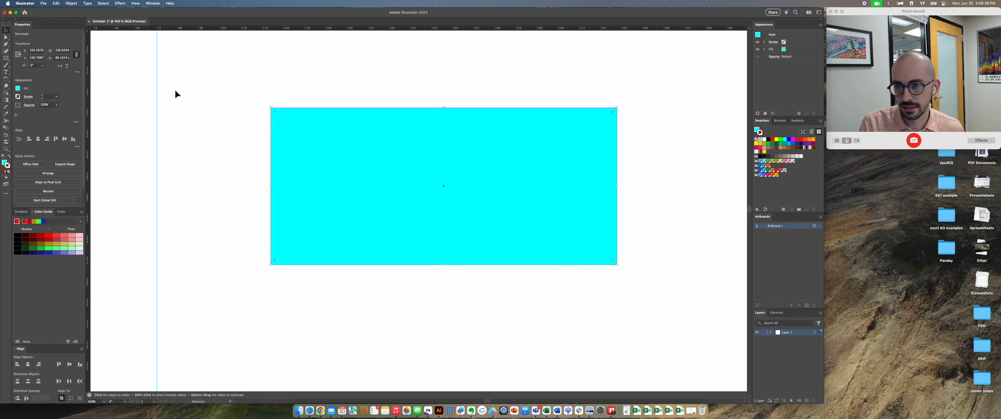
Step: Try rounding all four corners of the cyan rectangle, and undo the rounding
drag(275, 111, 315, 150)
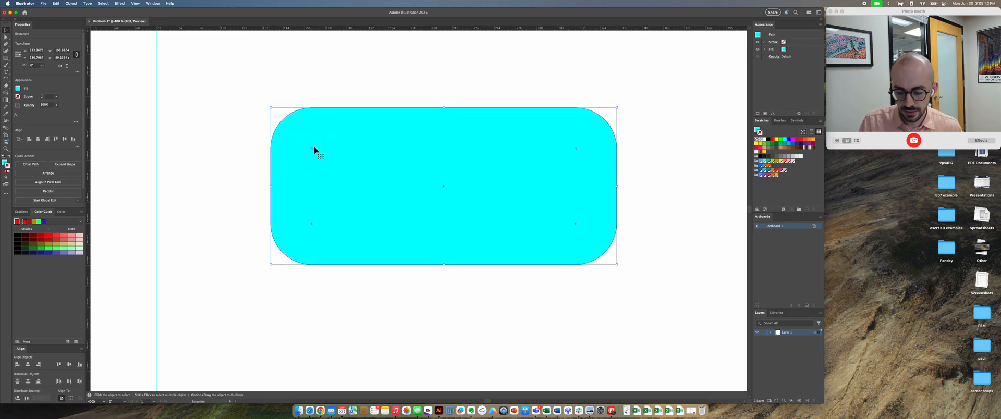
key(super+z)
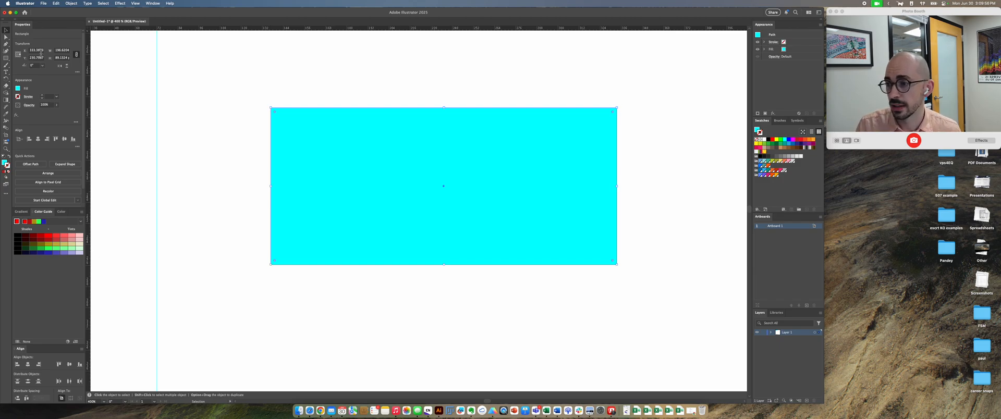
Step: Move the cyan rectangle slightly up and to the left on the artboard
click(153, 5)
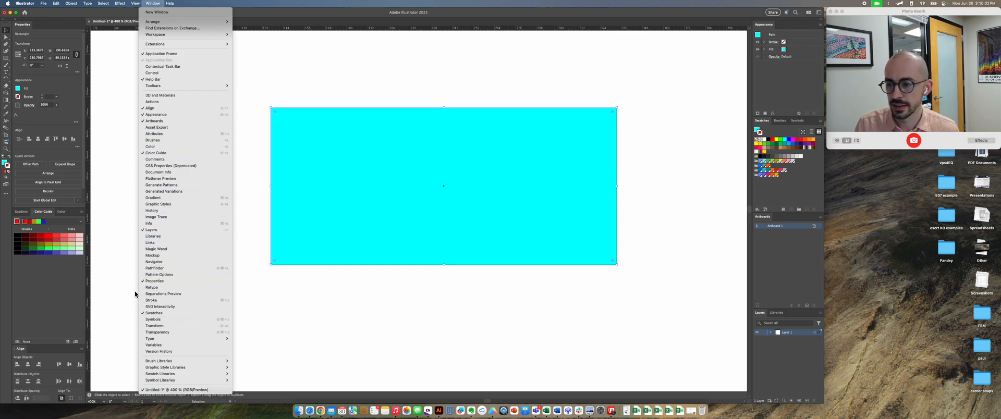
click(102, 176)
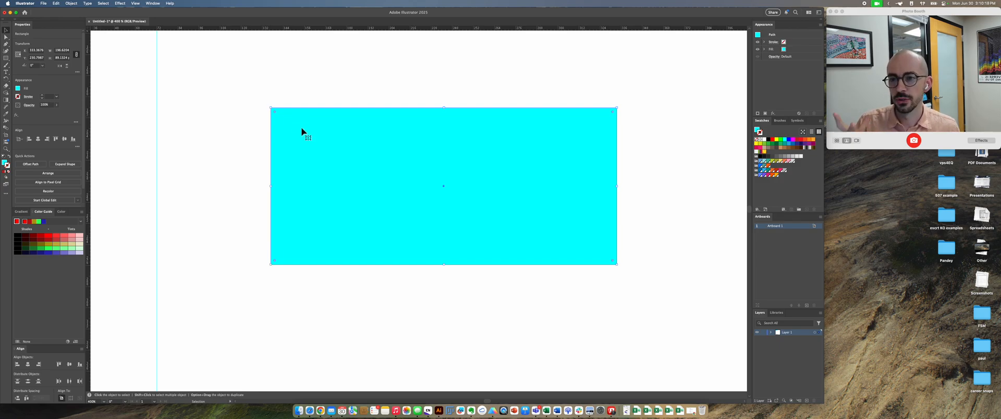
drag(317, 138, 280, 122)
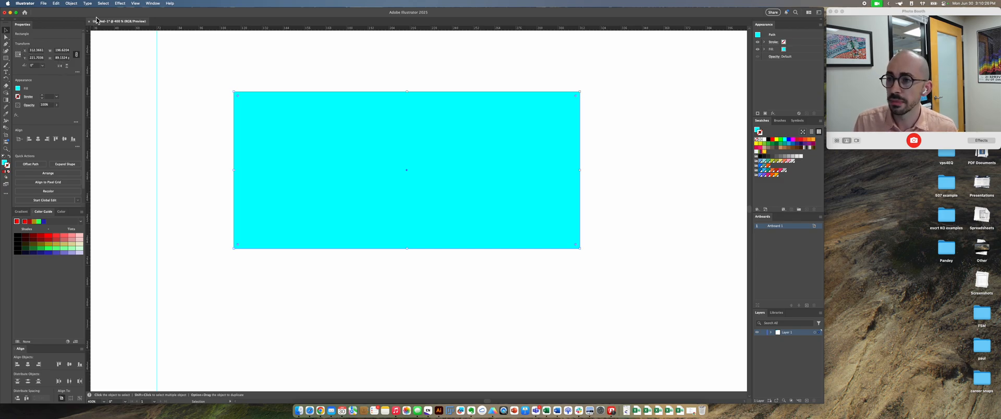
Step: Show the Transform panel and place it over the canvas's upper-left corner
click(149, 4)
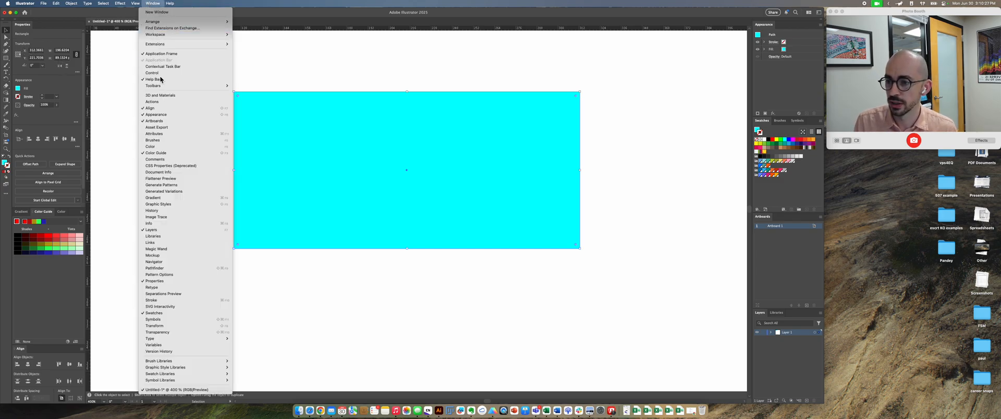
click(173, 325)
drag(474, 311, 129, 37)
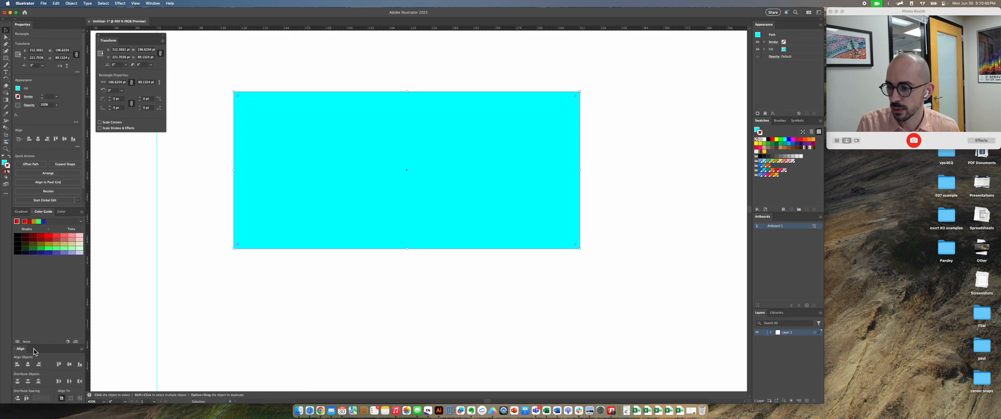
Step: Detach the Align panel, dock it back below the other panels, and close the floating Transform panel
drag(24, 352, 111, 145)
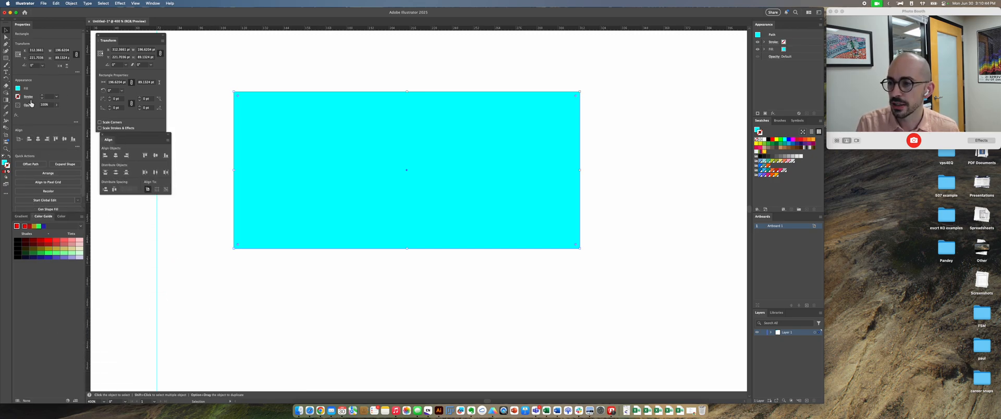
drag(111, 139, 28, 403)
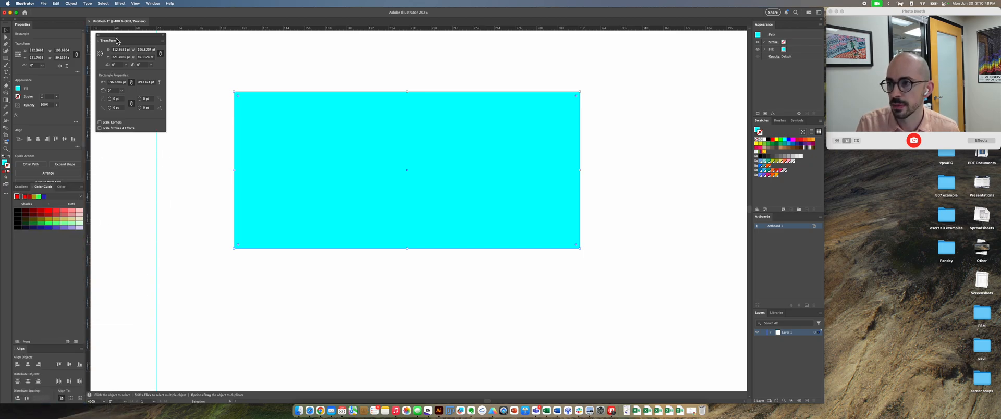
click(98, 35)
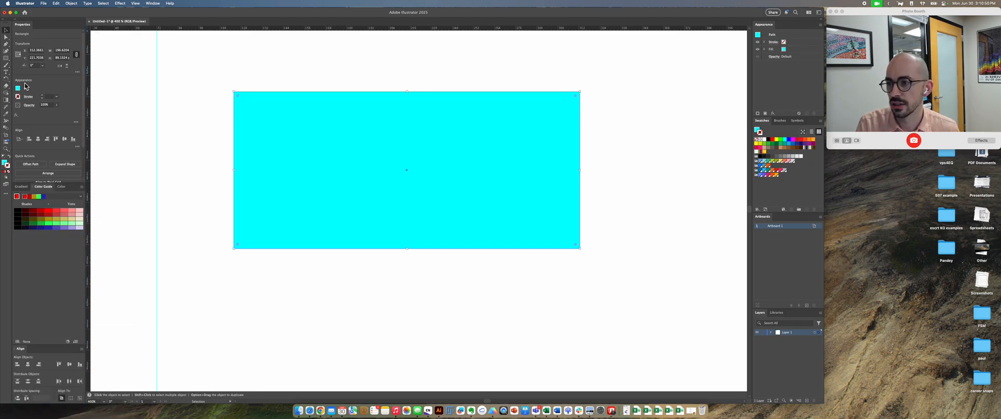
Step: Set the cyan rectangle's height to 150 pt with its proportions linked
click(150, 117)
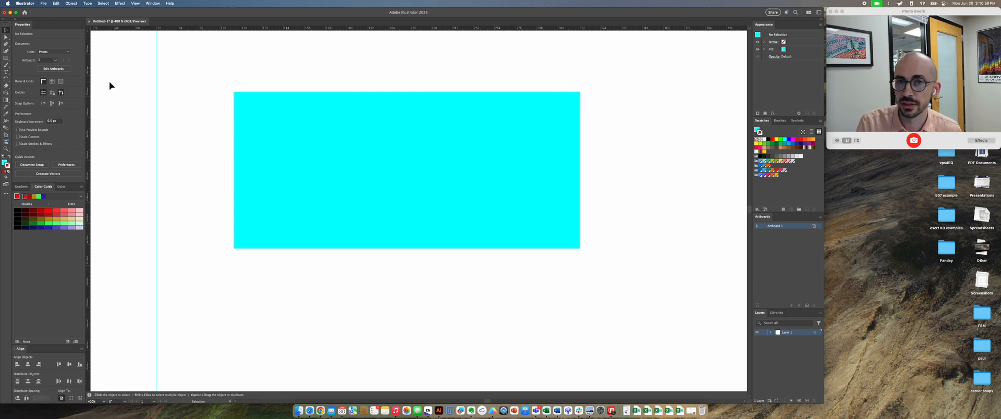
click(265, 130)
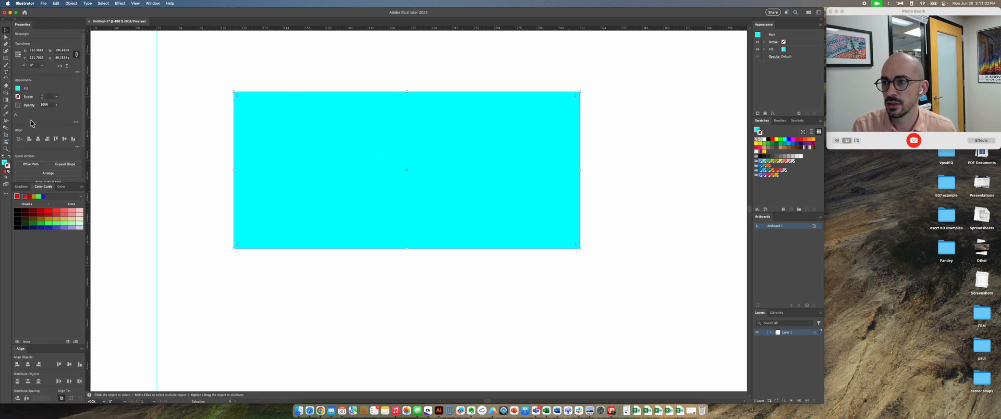
click(68, 58)
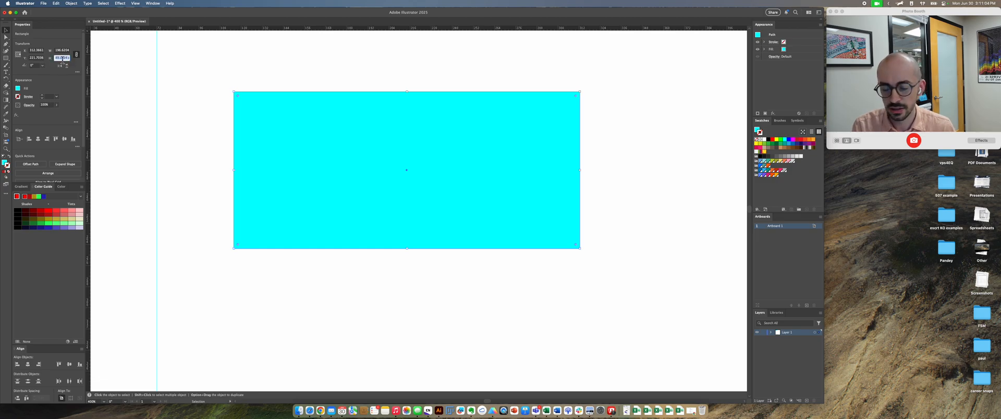
key(Return)
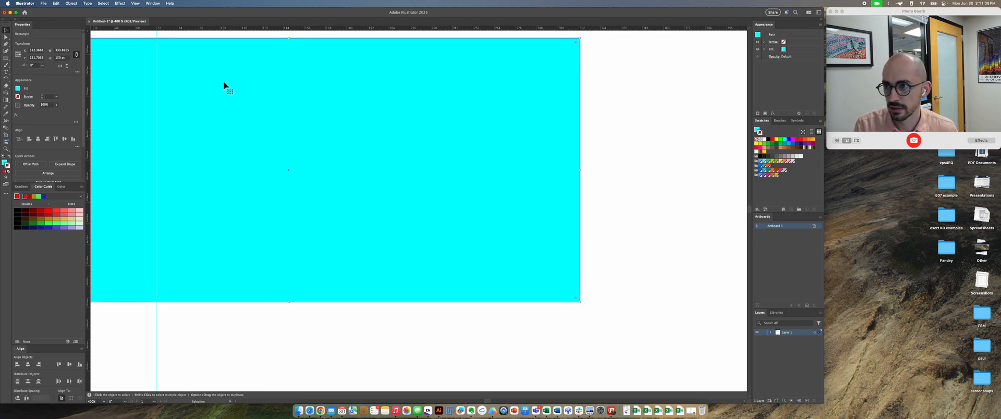
Step: Shrink the enlarged cyan rectangle from its upper-left corner to about 237 by 98 pt, and reposition it in the artboard's upper area
drag(223, 85, 386, 102)
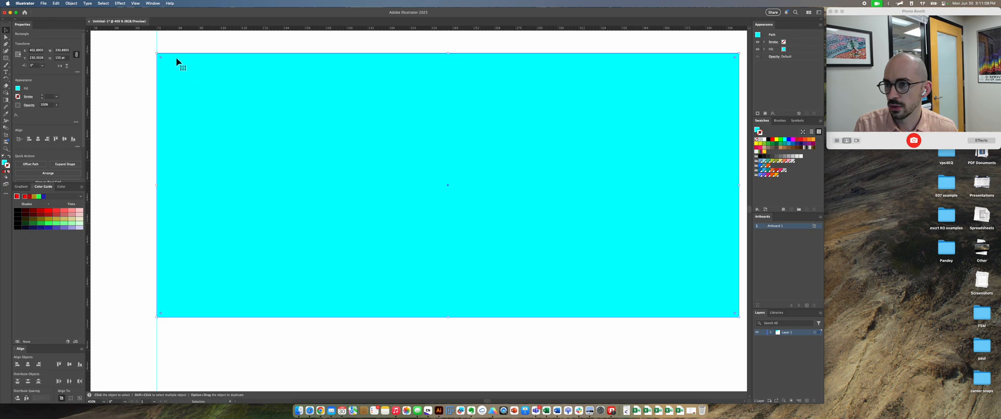
drag(166, 57, 322, 145)
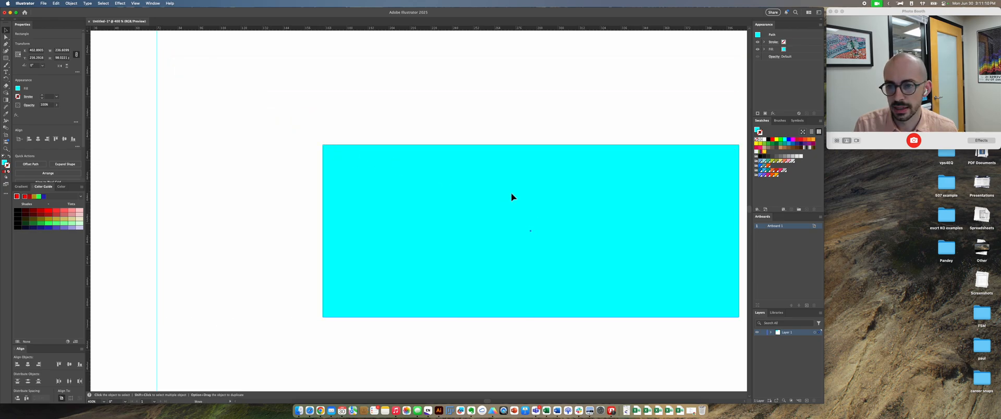
drag(512, 196, 391, 132)
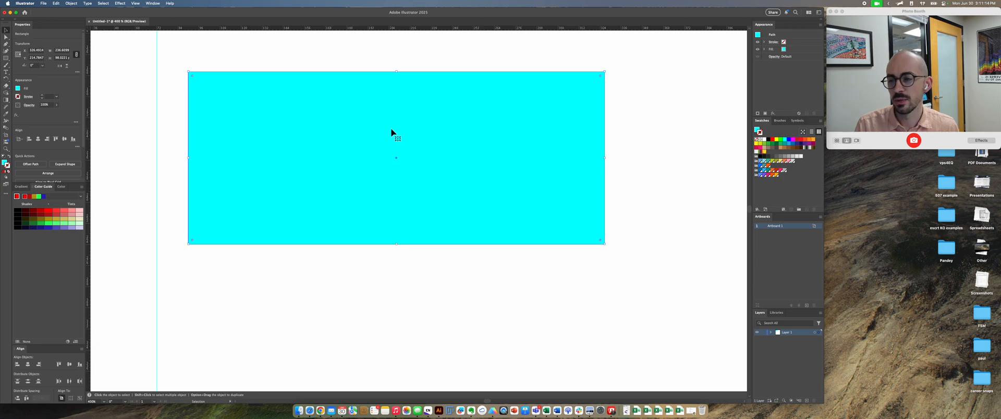
Step: Try a height of 150 pt for the cyan rectangle with proportions unlinked, and undo the change
click(63, 58)
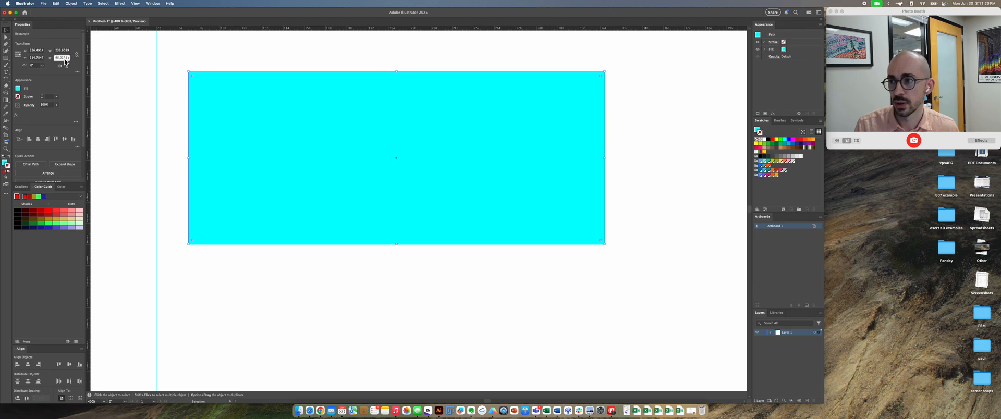
text(150)
key(Return)
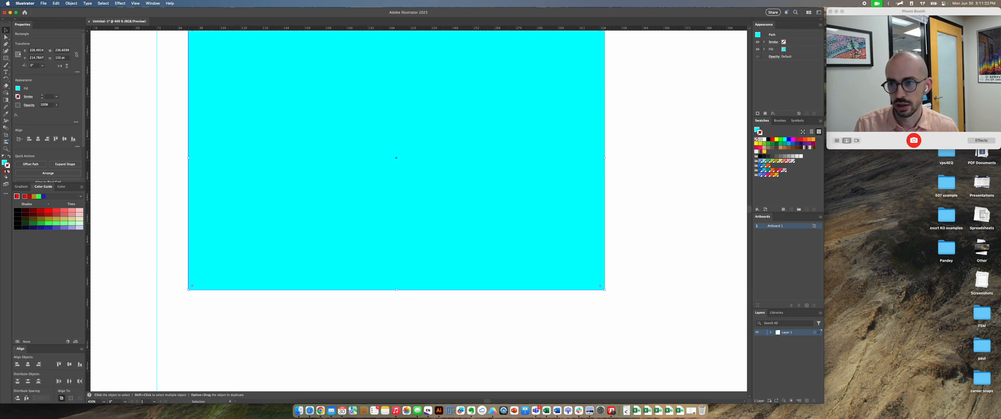
key(super+z)
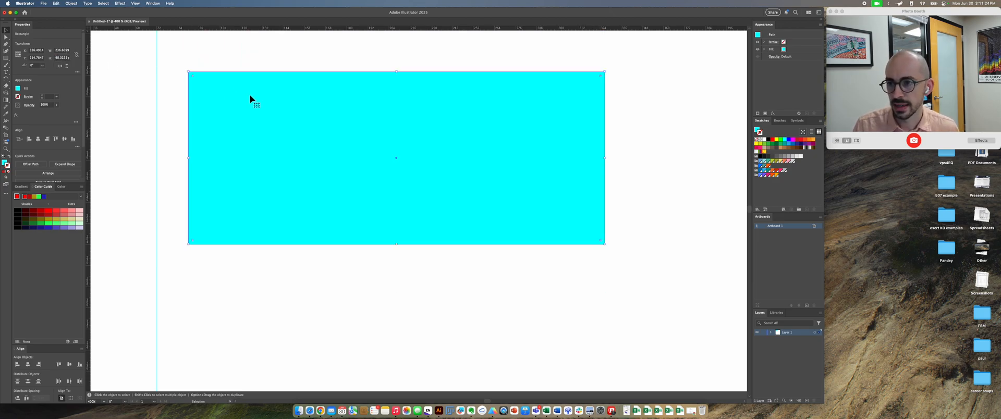
Step: Try a width of 300 pt for the cyan rectangle with proportions unlinked, and undo the change
key(super+minus)
click(63, 51)
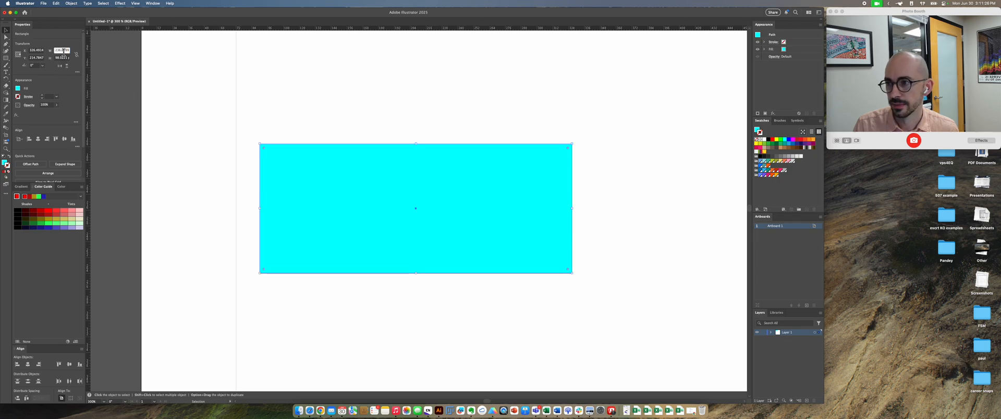
text(8pt)
key(Return)
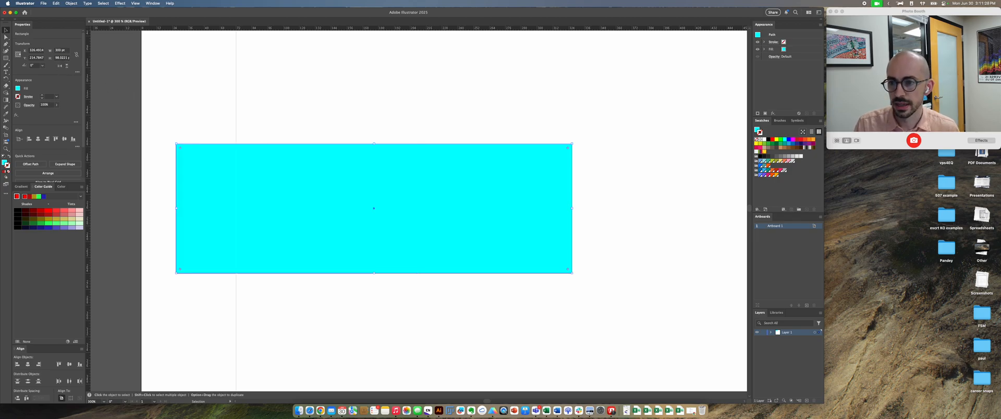
key(super+z)
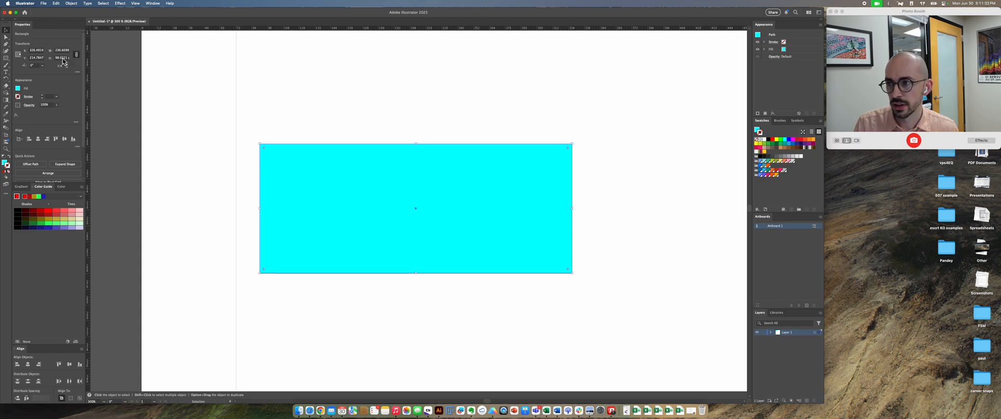
Step: Scale the cyan rectangle proportionally to a height of 10 pt, and delete it
double_click(62, 59)
text(10)
key(Return)
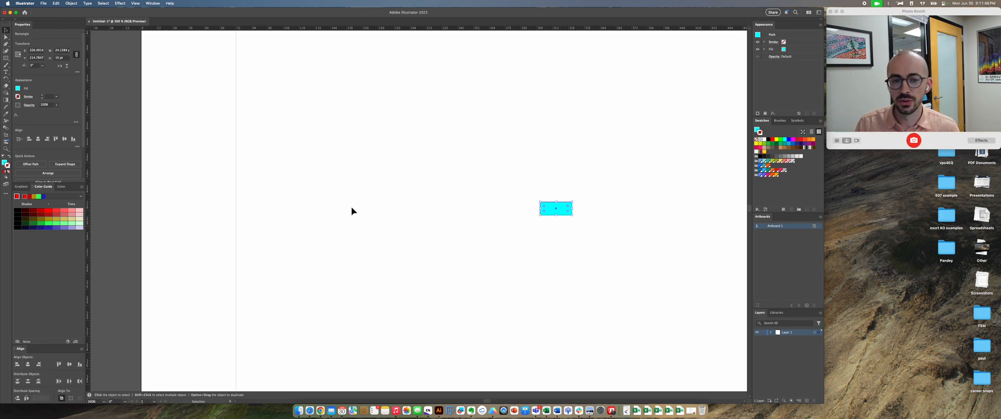
drag(540, 203, 411, 152)
key(Delete)
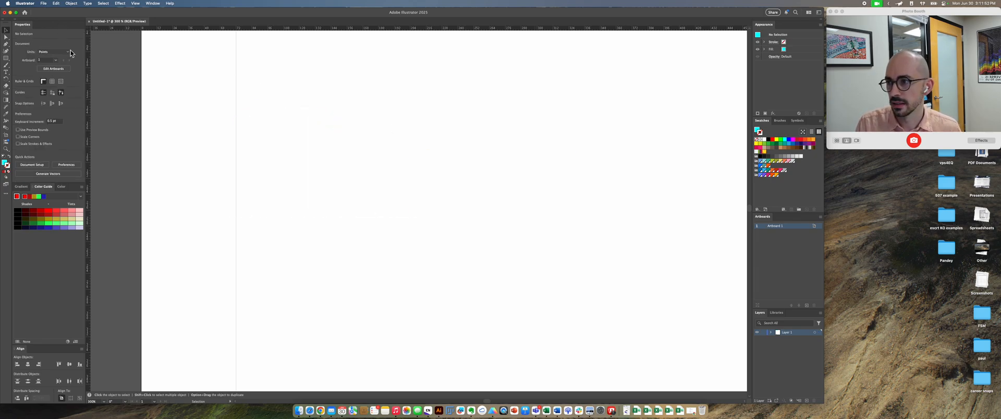
Step: Place a line of "Lorem ipsum" placeholder text in the artboard's upper area
key(t)
click(375, 144)
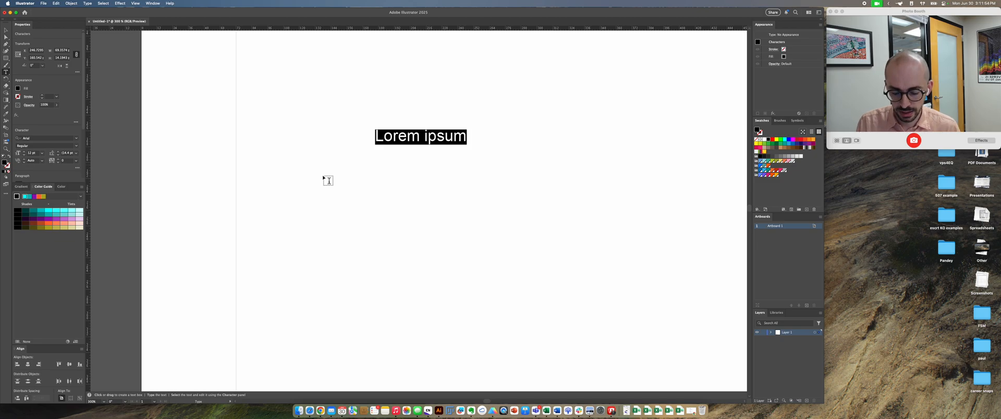
key(Escape)
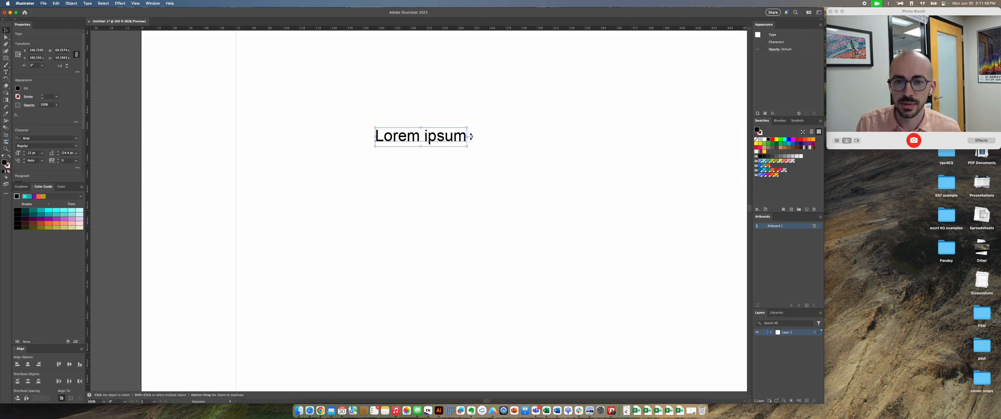
Step: Try stretching the "Lorem ipsum" text horizontally and vertically by its bounding box, and undo both distortions
drag(470, 138, 695, 141)
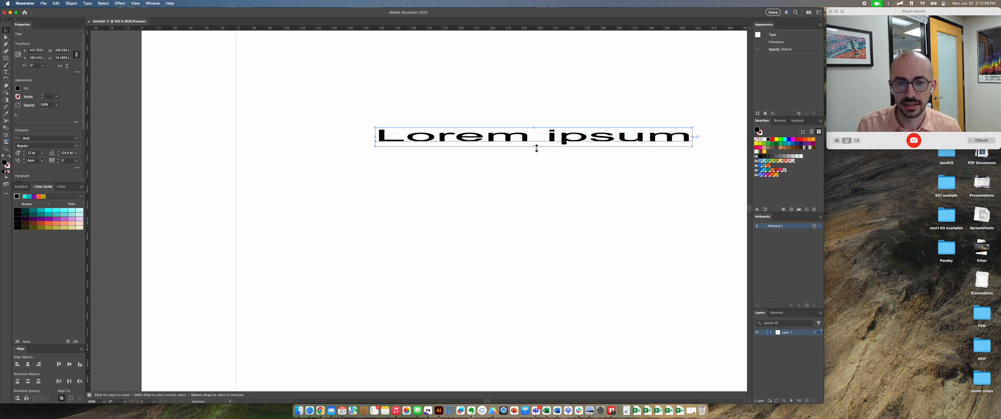
drag(534, 147, 570, 322)
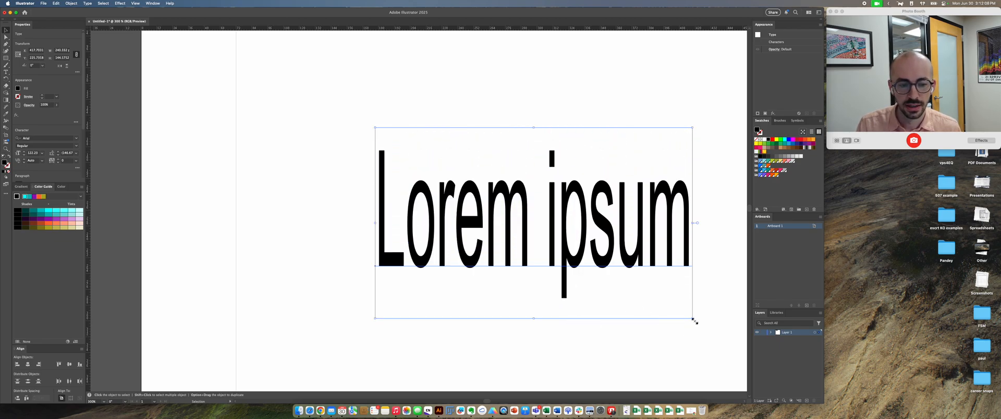
key(super+z)
key(super+z)
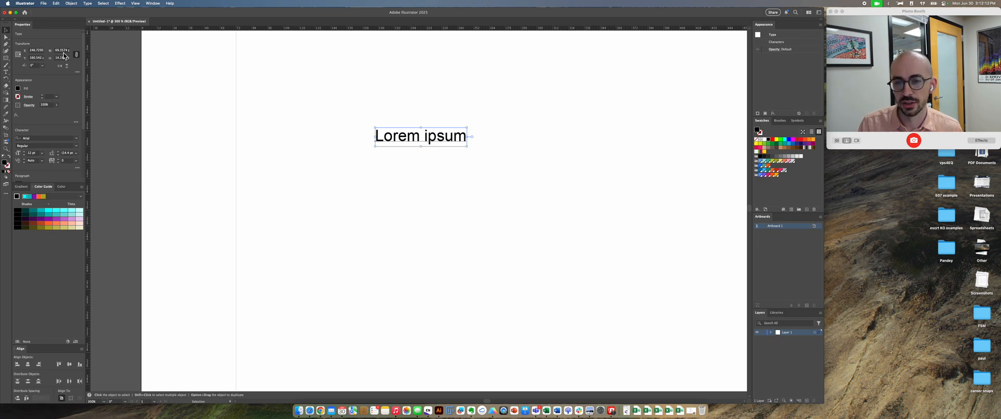
Step: Scale the "Lorem ipsum" text proportionally to a width of 19 pt, and delete it
click(63, 52)
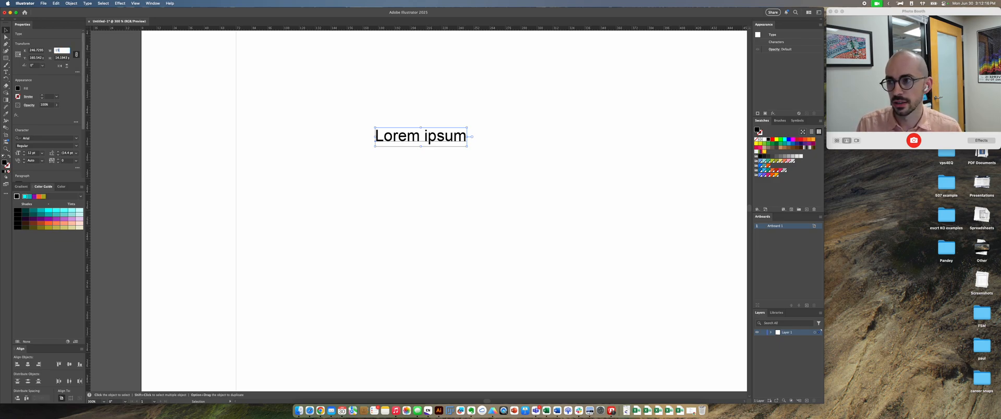
text(19)
key(Return)
click(440, 152)
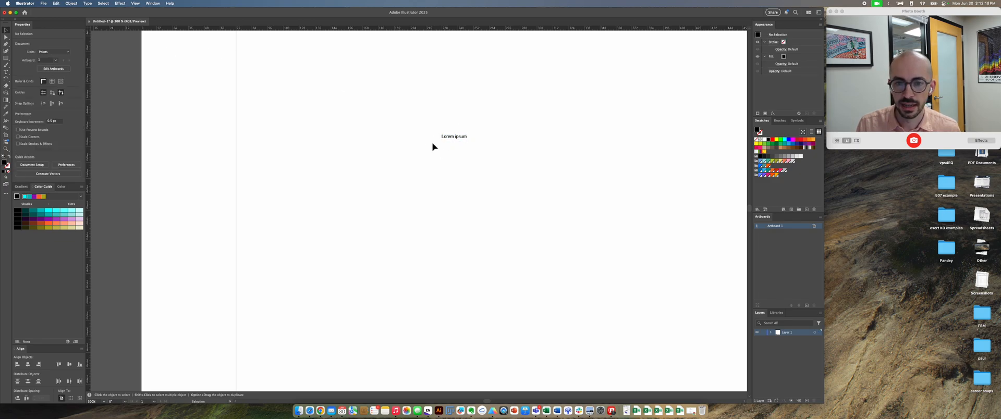
drag(480, 127, 428, 158)
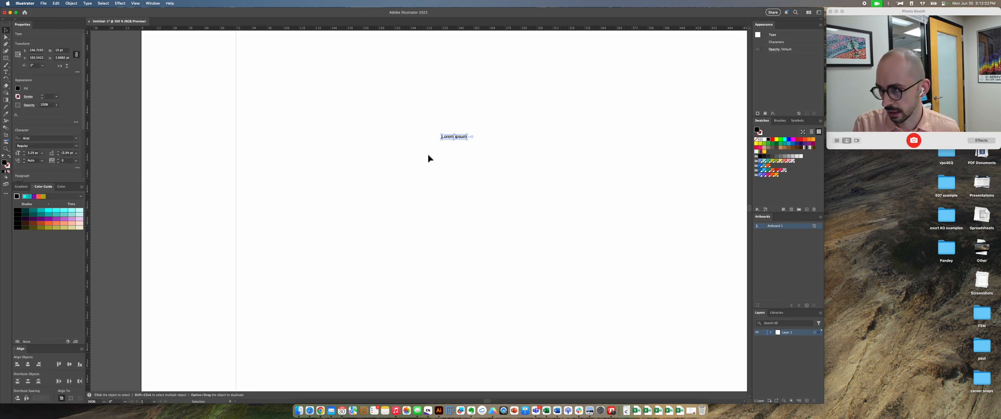
key(Delete)
Step: Draw a black rectangle about 151 by 79 pt and move it up and slightly to the left
key(m)
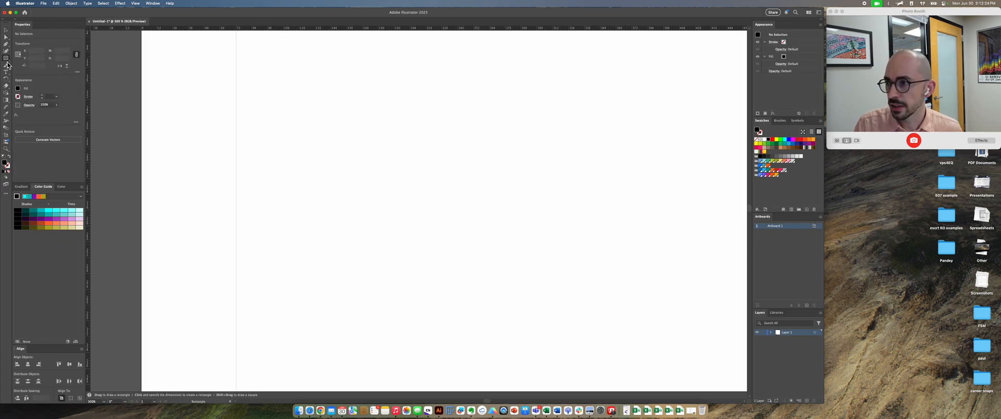
drag(342, 142, 353, 150)
drag(413, 182, 542, 248)
key(v)
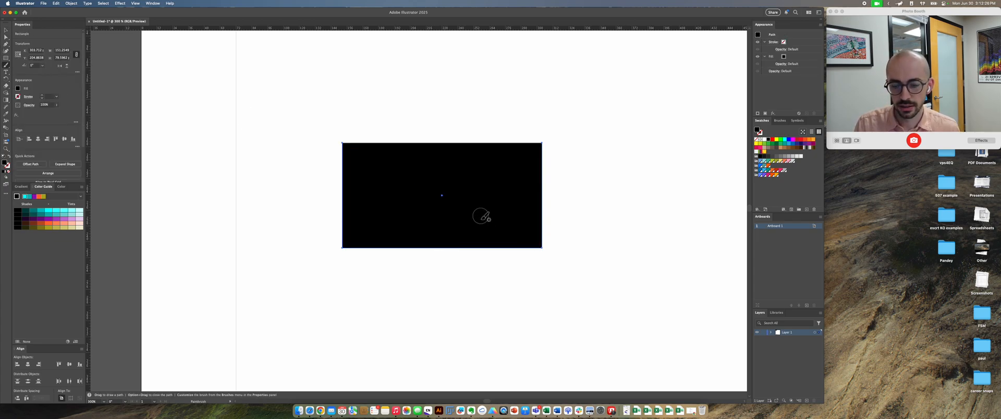
drag(473, 213, 447, 153)
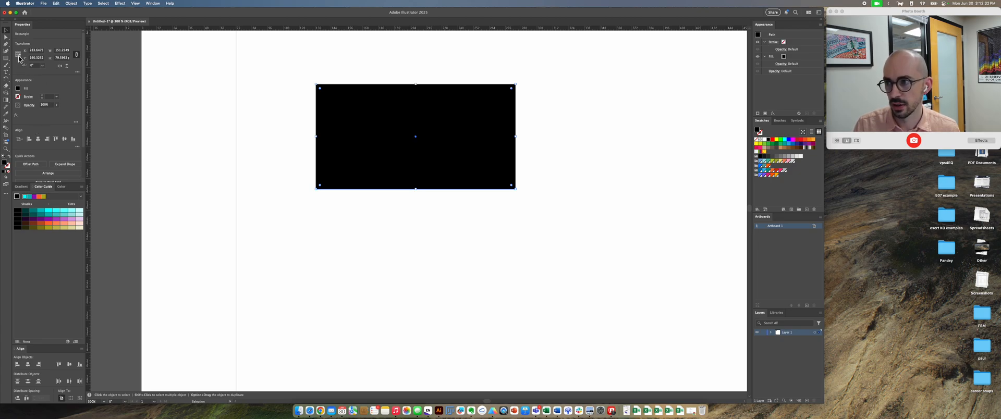
Step: Set the rectangle's width to 50 pt, keeping its lower-right corner as the reference point
click(66, 52)
click(65, 51)
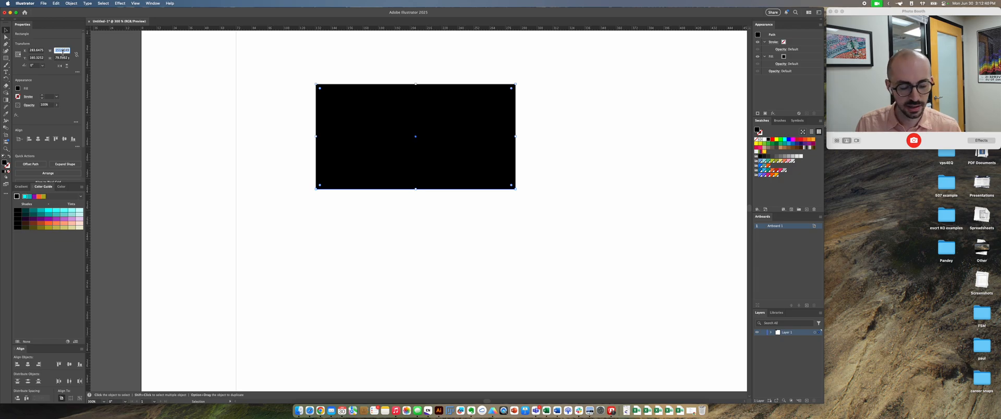
text(50)
key(Return)
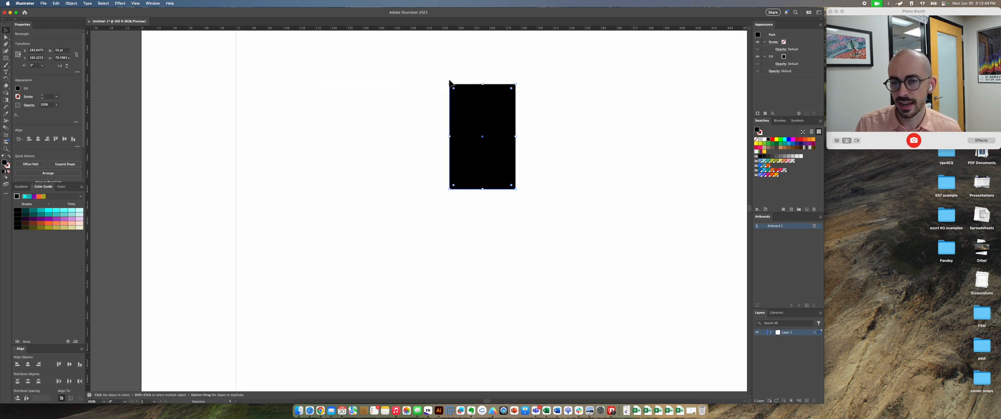
Step: Change the rectangle's reference point to its lower-left corner and set the width to 150 pt
click(18, 58)
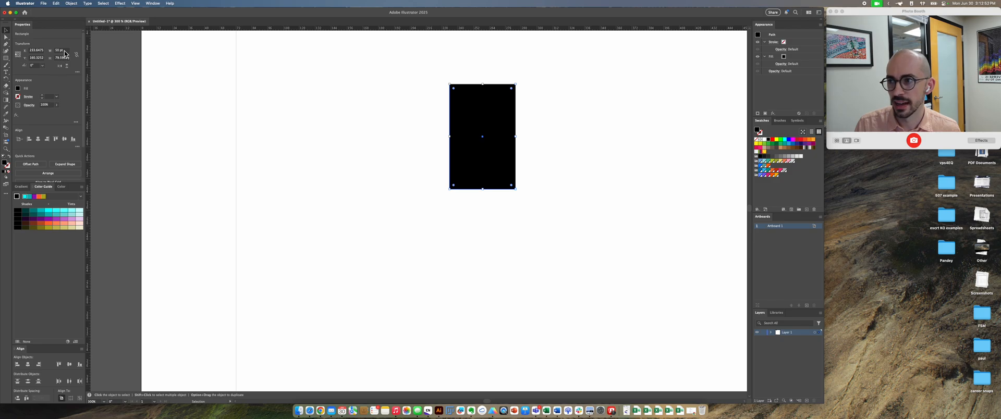
click(62, 51)
text(150)
key(Return)
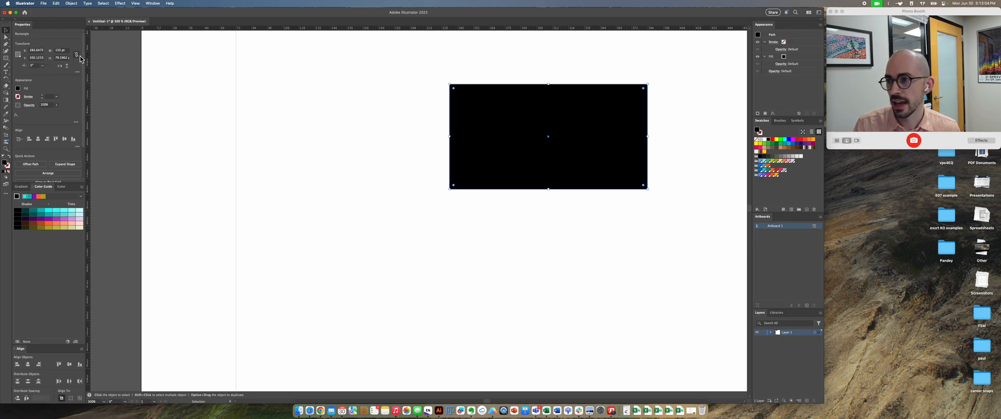
Step: Scale the rectangle proportionally to a width of 500 pt from its lower-right corner, and delete it
click(62, 52)
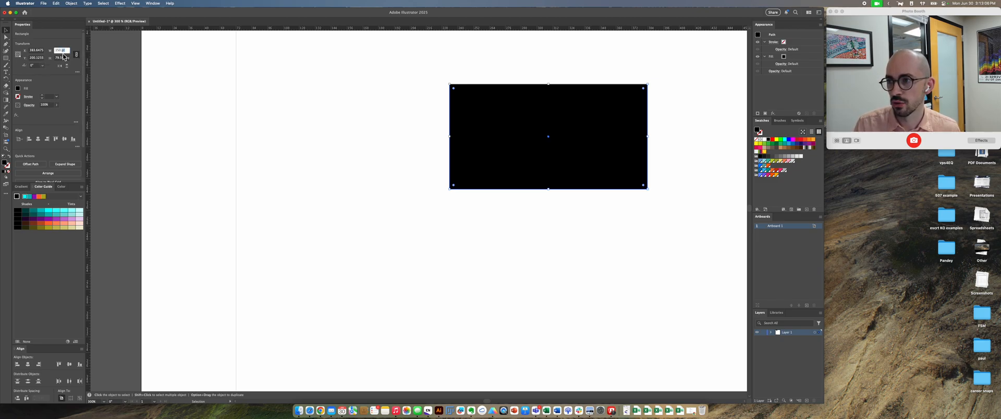
text(500)
key(Return)
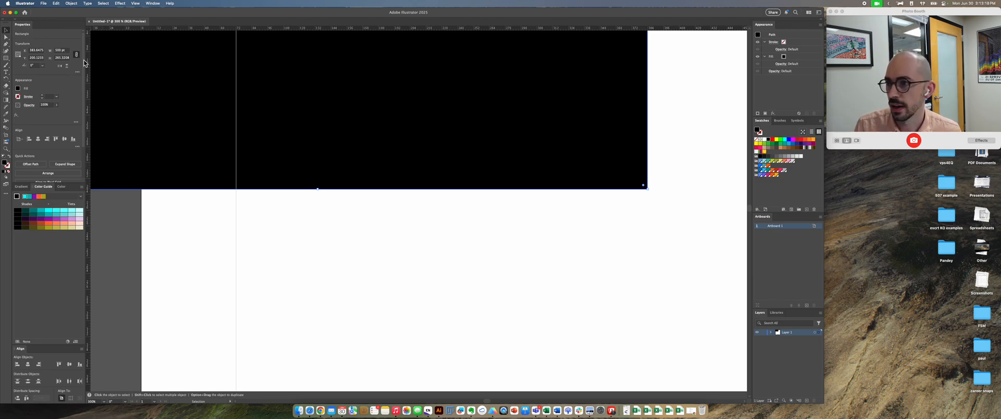
key(Delete)
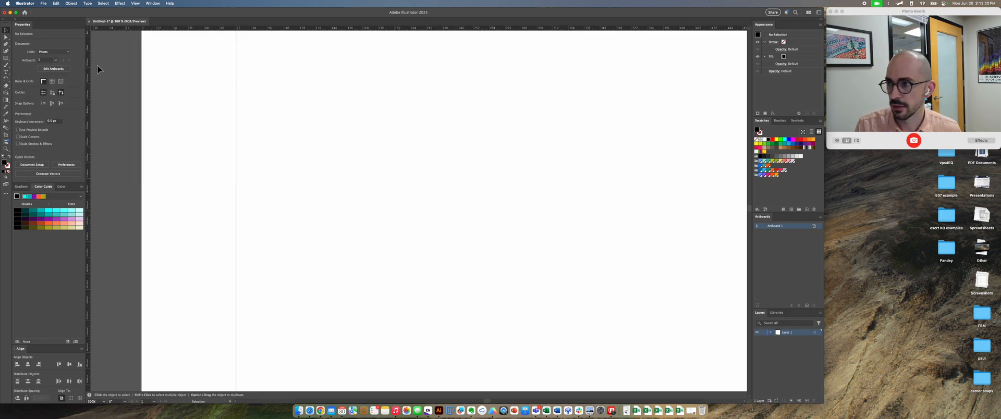
Step: Draw a black ellipse about 189 by 68 pt in the artboard's upper area, and delete it
click(8, 60)
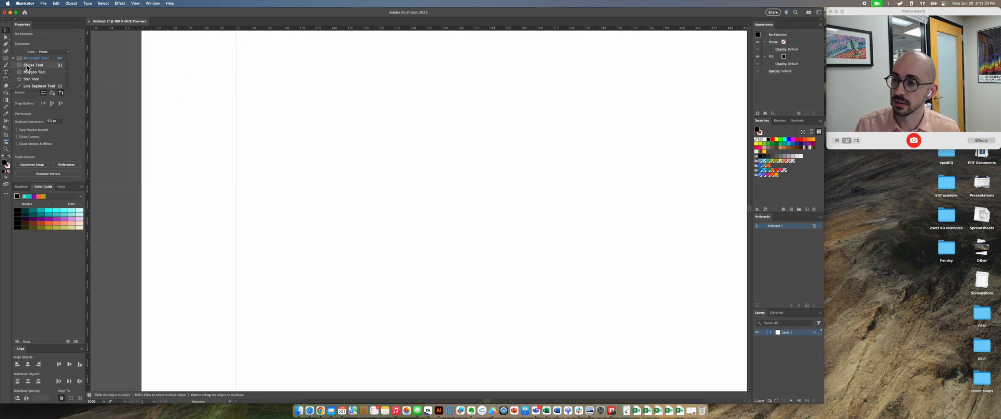
click(27, 67)
drag(359, 117, 610, 207)
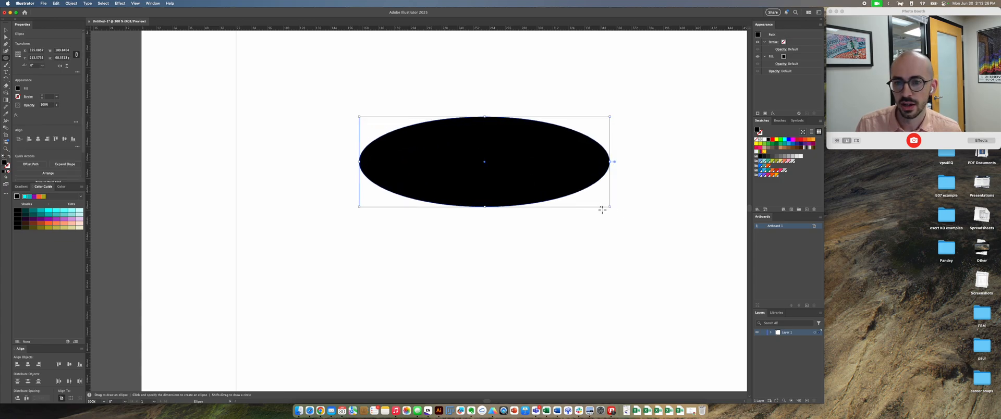
key(BackSpace)
Step: Draw a perfect black circle about 72 pt in diameter, and delete it
mouse_move(332, 81)
mouse_down()
mouse_move(482, 196)
mouse_move(504, 176)
mouse_move(476, 160)
mouse_move(427, 163)
mouse_up()
key(v)
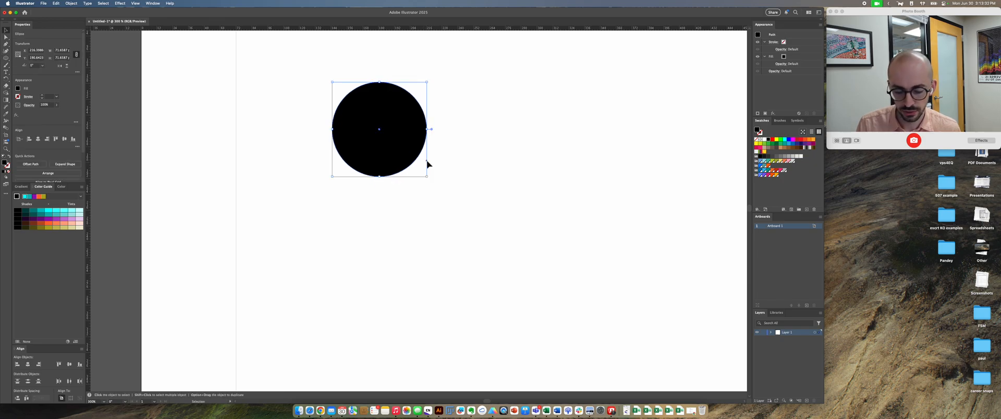
key(BackSpace)
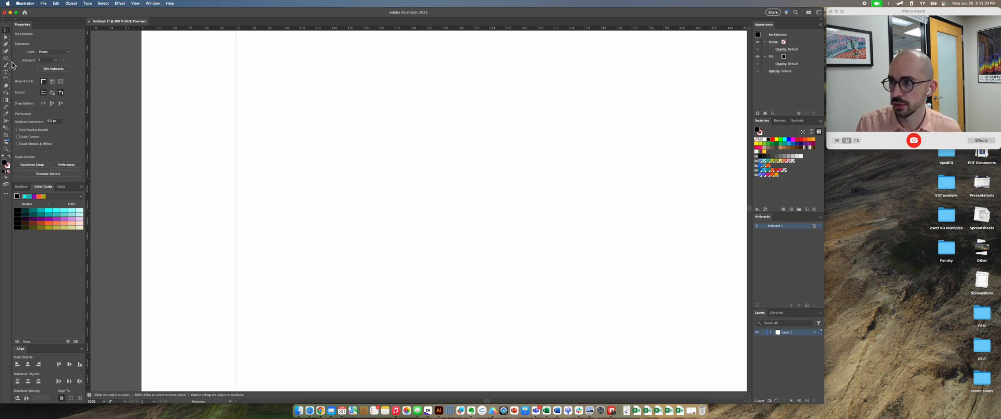
Step: Draw a black triangle with the Polygon tool and move it down and to the right
click(5, 58)
click(32, 72)
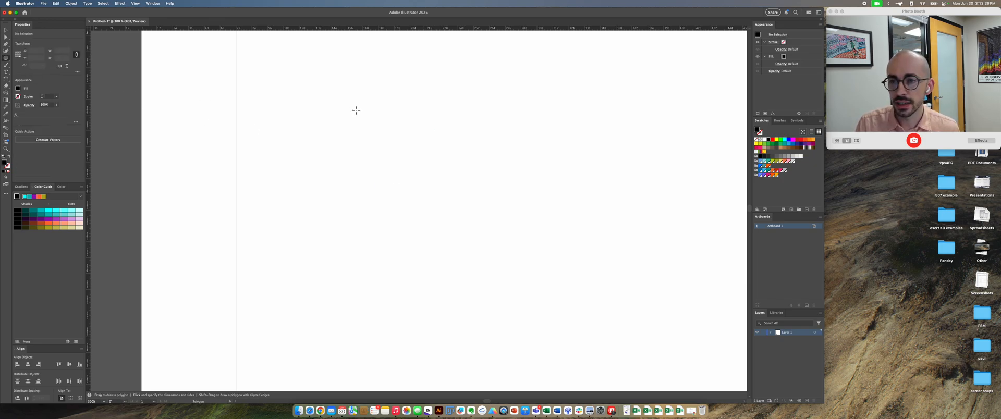
drag(335, 87, 340, 140)
key(v)
drag(348, 100, 397, 148)
Step: Try transforming the triangle by its bounding box, undo the change, and delete the triangle
drag(388, 186, 464, 200)
key(super+z)
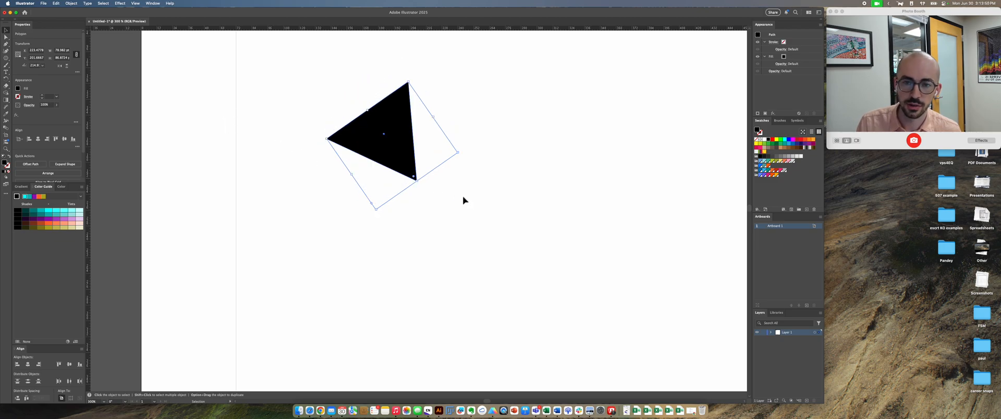
key(Delete)
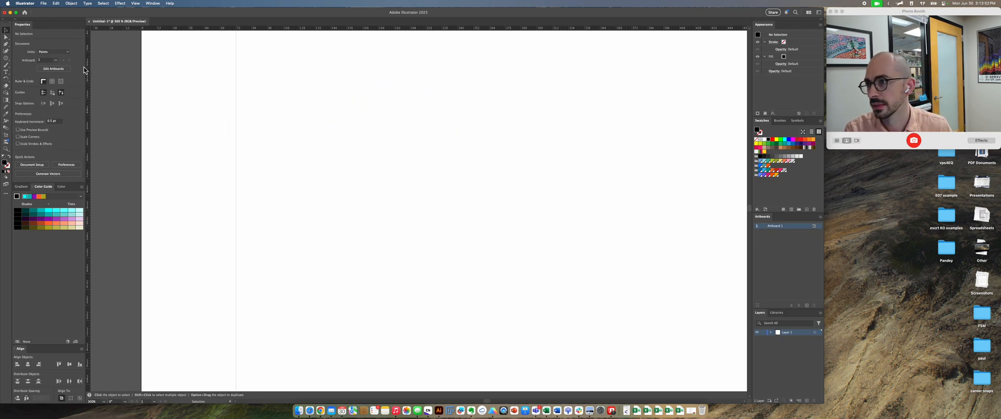
Step: Draw a nearly horizontal line about 185 pt long without fill or stroke in the artboard's upper area, and deselect it
drag(6, 58, 37, 86)
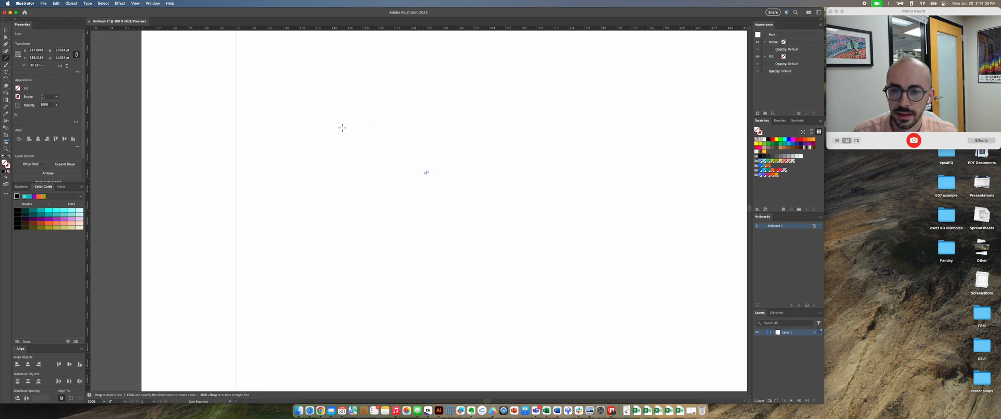
drag(305, 123, 549, 121)
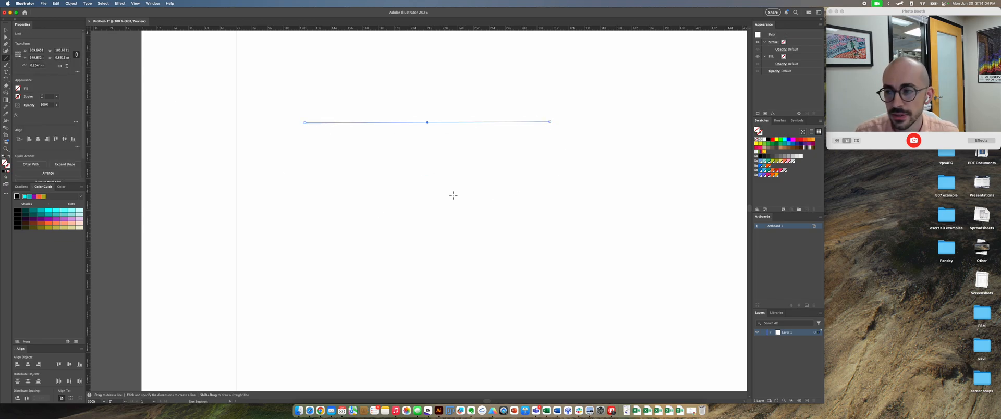
key(v)
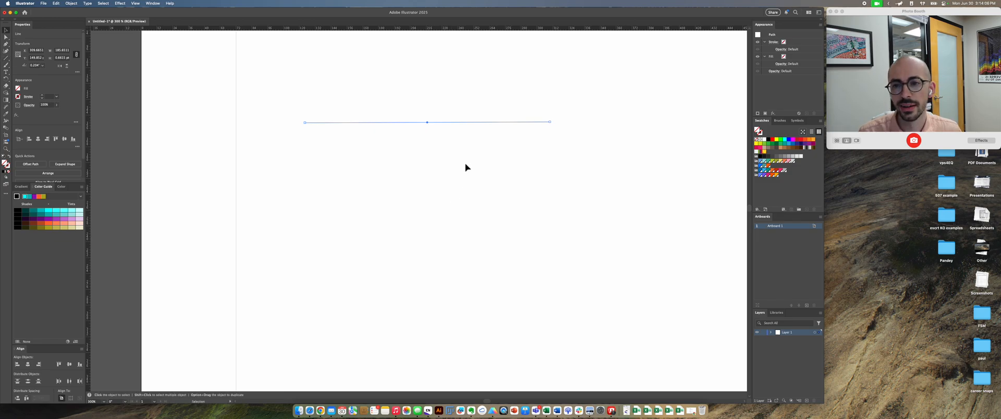
scroll(399, 159, down, 1)
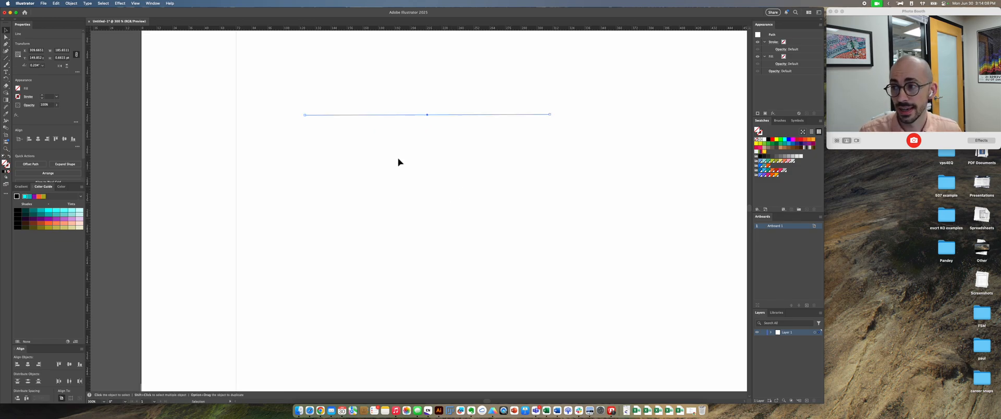
scroll(397, 159, up, 1)
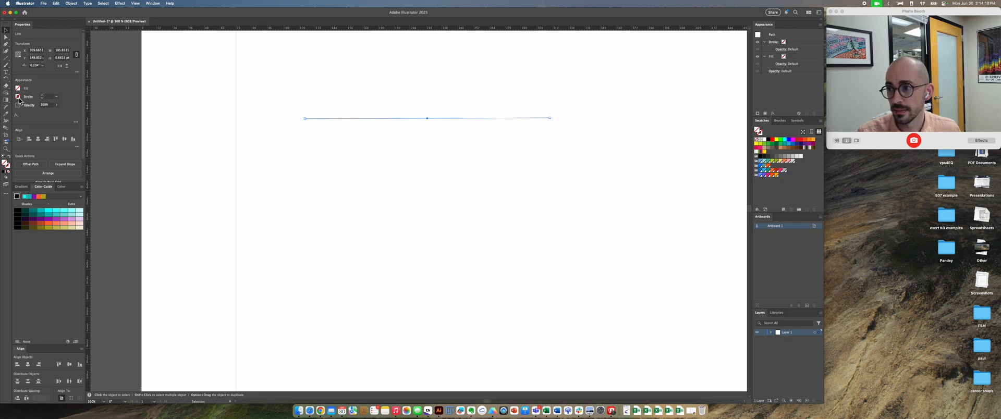
click(762, 138)
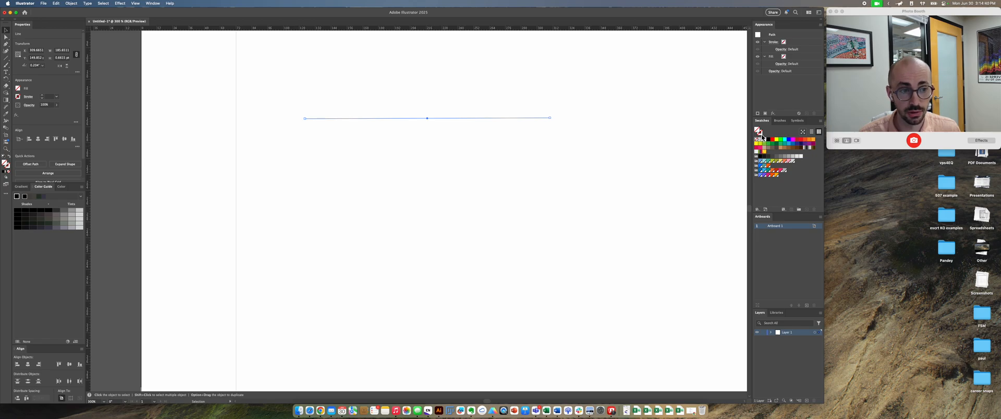
click(373, 98)
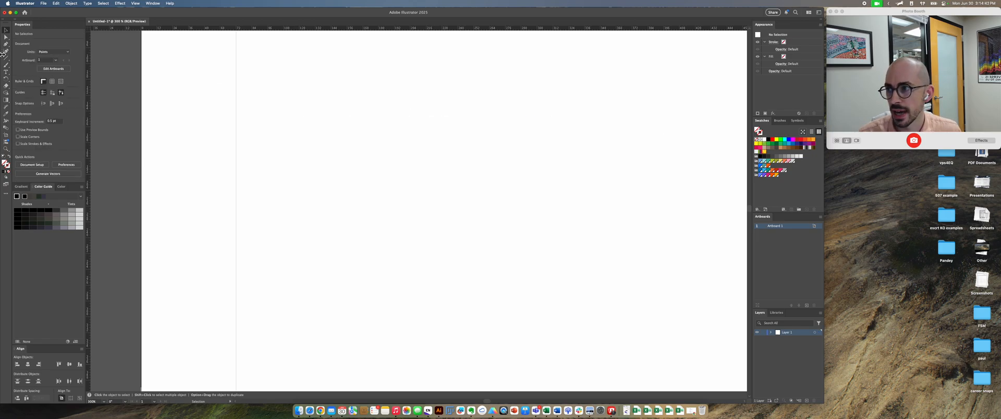
Step: Draw a rectangle about 148 by 74 pt without fill or stroke near the middle of the visible artboard
click(5, 58)
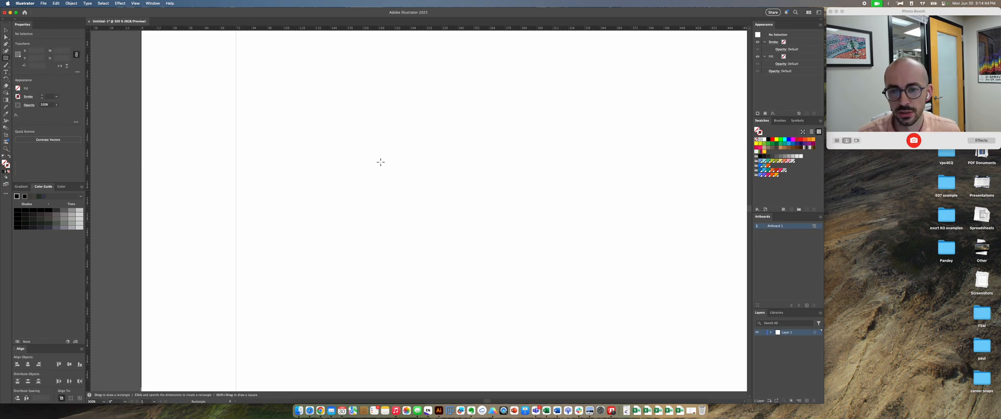
drag(358, 149, 553, 245)
key(b)
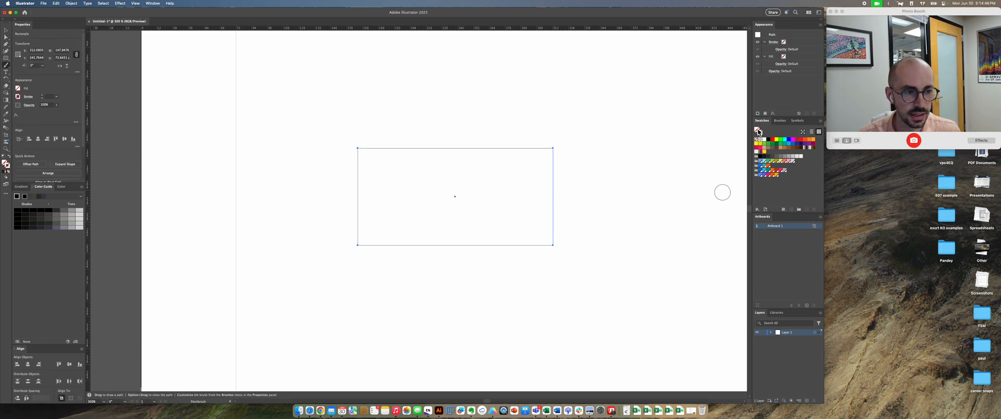
Step: Try several swatch colors including dark green as the rectangle's fill, and reset the fill to none
click(776, 144)
click(793, 139)
click(756, 140)
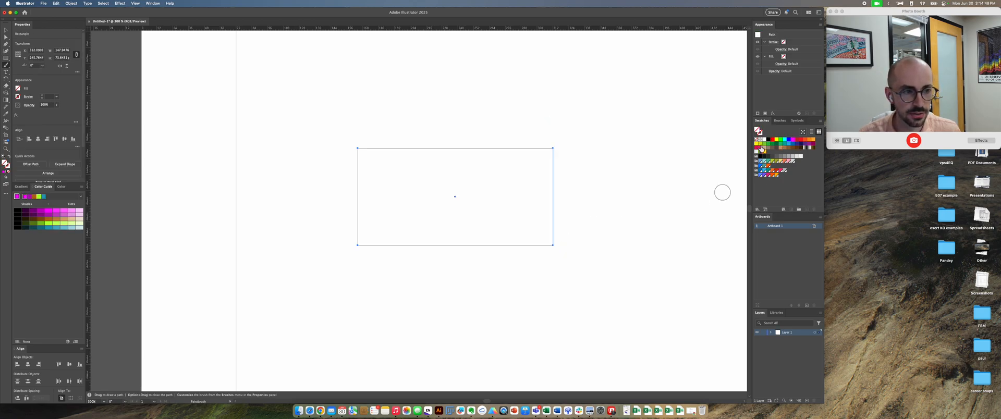
click(786, 148)
click(776, 145)
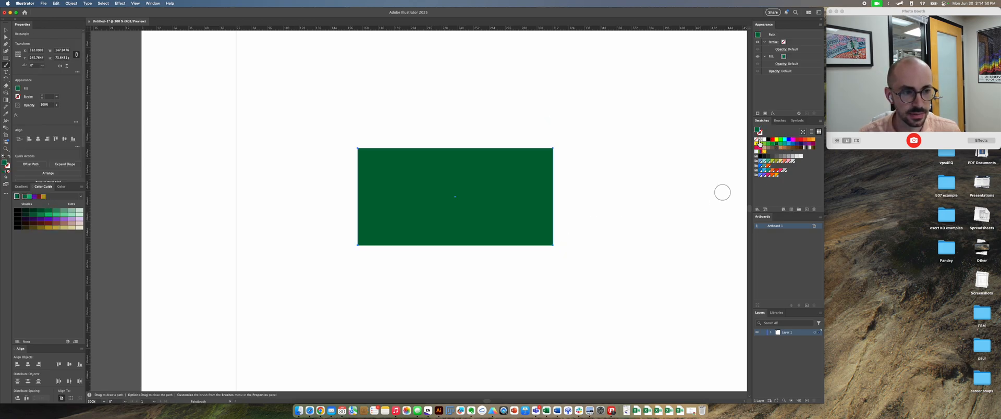
click(757, 140)
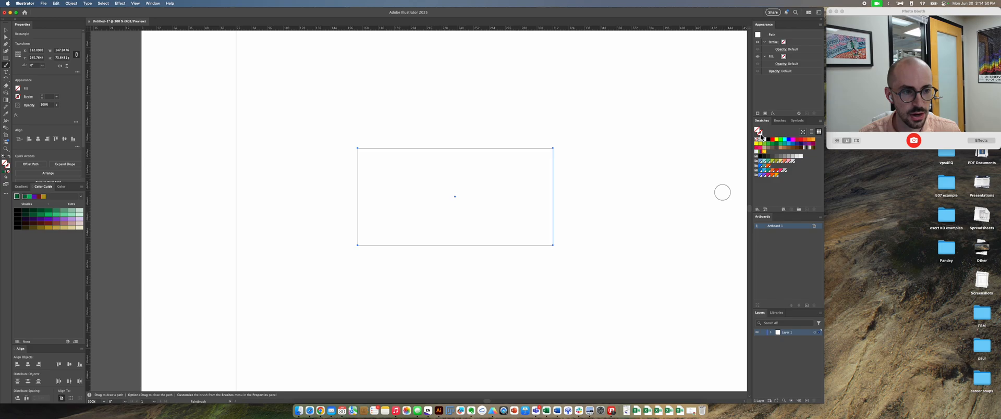
Step: Try several swatch colors, including green and brown, on the unfilled rectangle's stroke
click(799, 139)
click(784, 149)
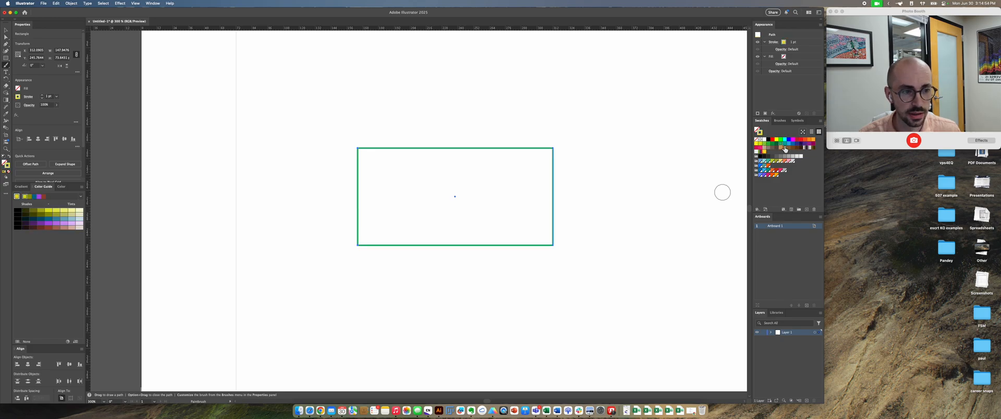
click(804, 148)
click(771, 148)
click(777, 148)
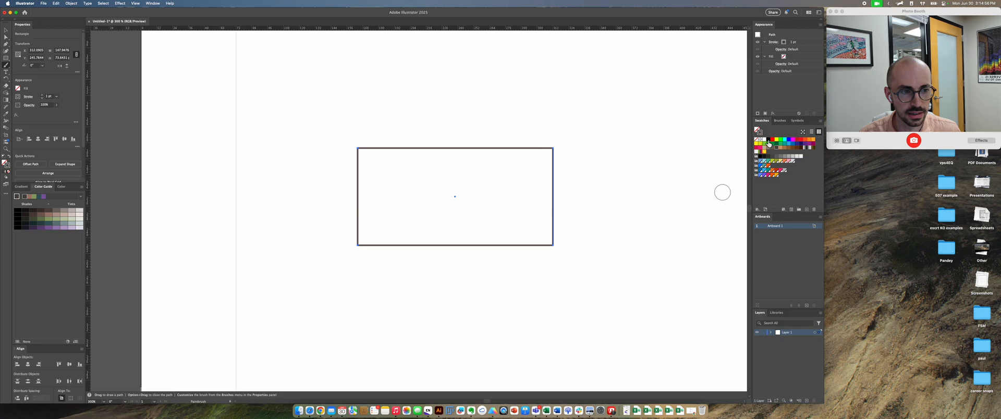
Step: Give the rectangle a cyan stroke and a red fill from the swatches
click(770, 144)
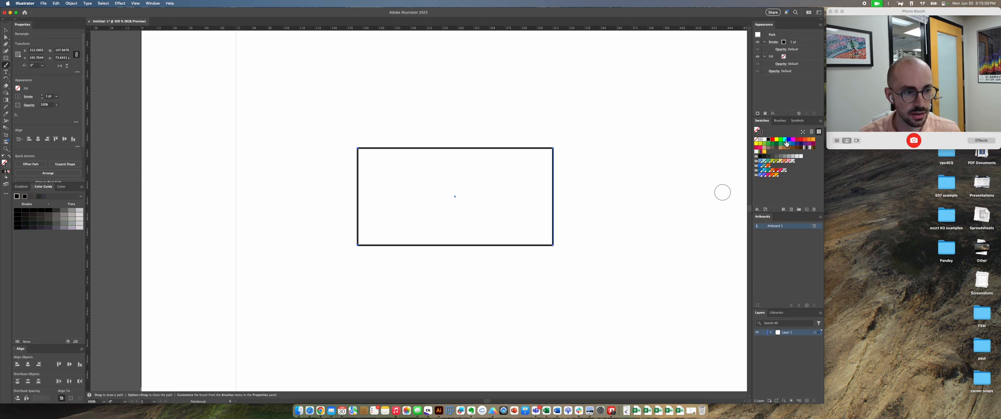
click(785, 140)
click(771, 140)
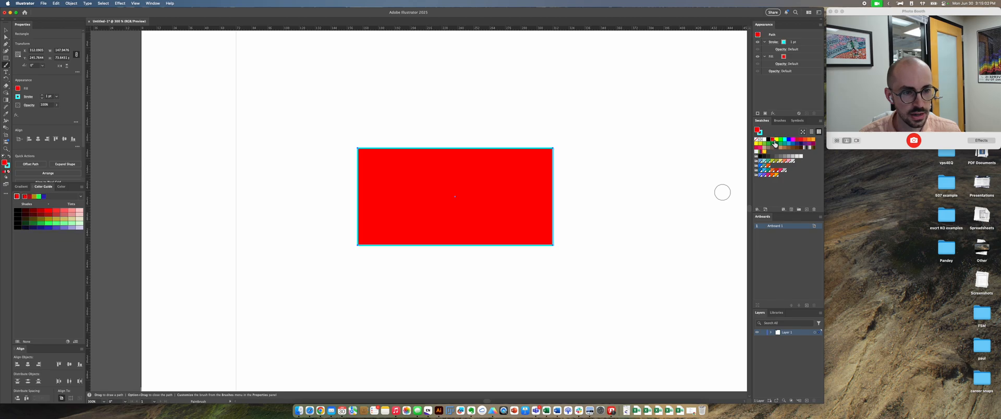
Step: Select everything on the artboard, including the red rectangle, and delete it
click(619, 197)
key(super+a)
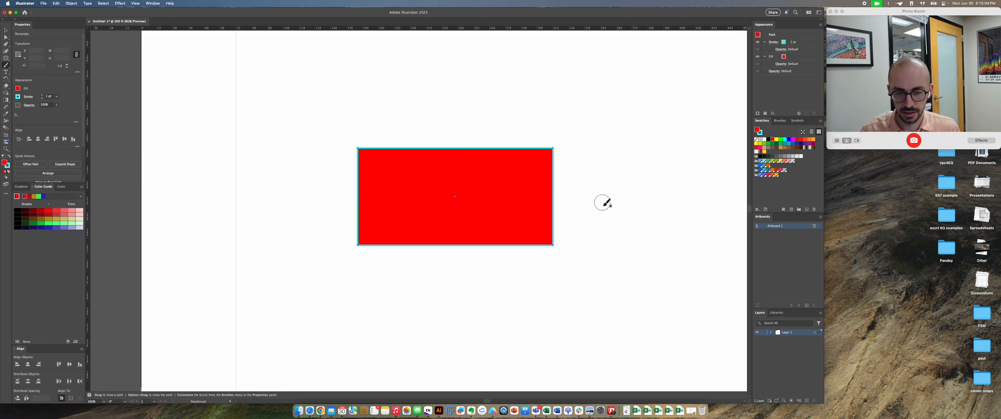
key(v)
key(Delete)
Step: Draw a horizontal cyan line about 178 pt long in the artboard's upper area with the Line Segment tool
key(backslash)
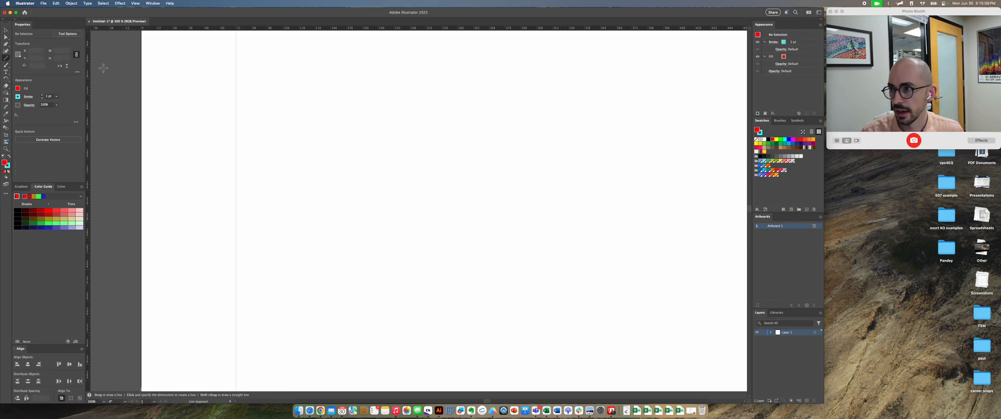
drag(334, 140, 571, 150)
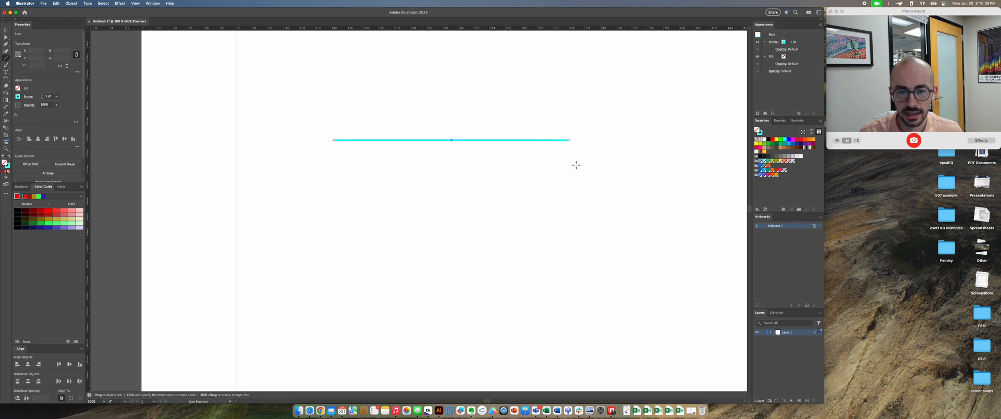
key(v)
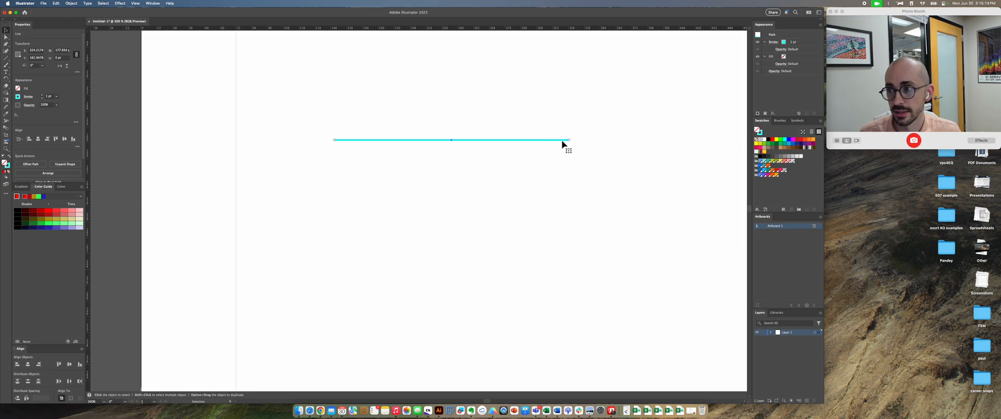
Step: Increase the cyan line's stroke weight to about 13 pt
click(45, 97)
click(45, 96)
click(44, 97)
click(44, 97)
Step: Raise the cyan line's stroke weight to 17 pt and give it round caps
click(44, 96)
click(44, 97)
click(44, 97)
click(45, 97)
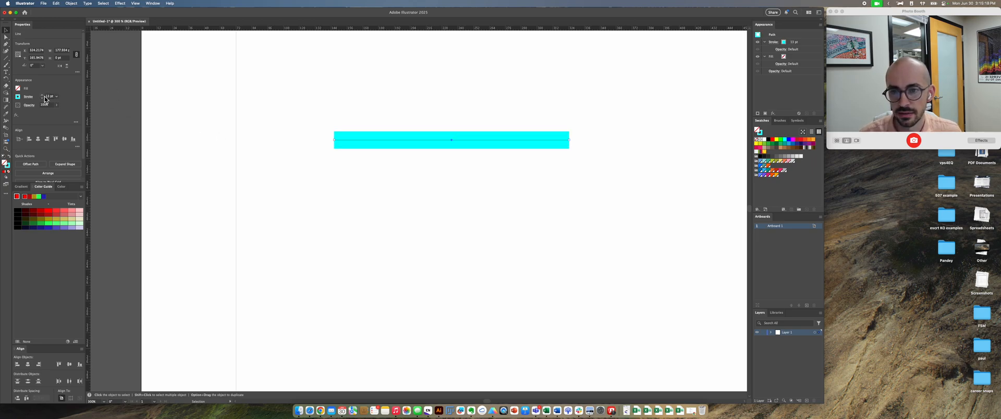
click(44, 96)
click(45, 96)
click(44, 97)
click(44, 96)
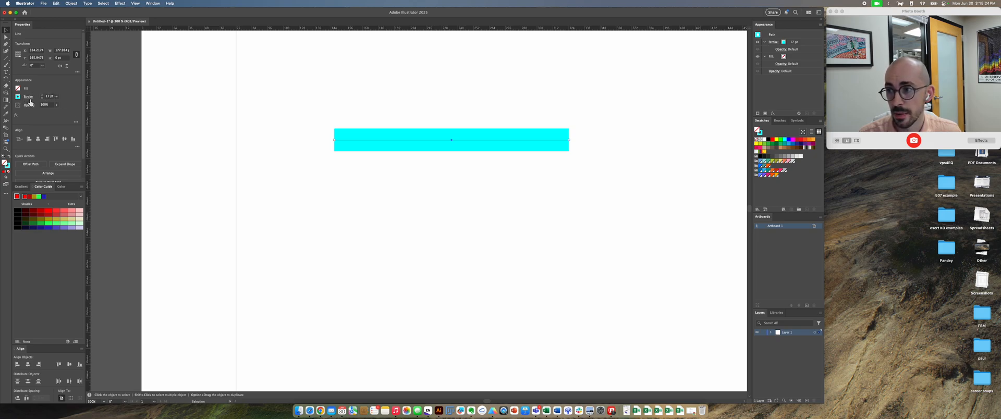
click(29, 98)
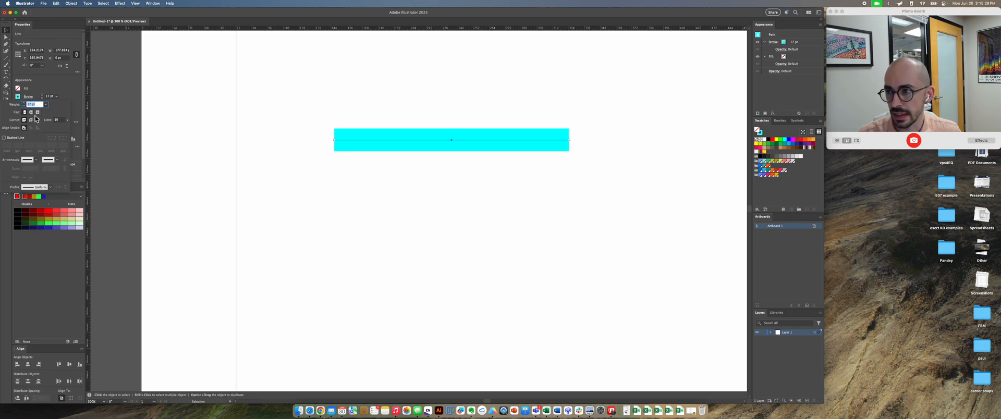
click(31, 112)
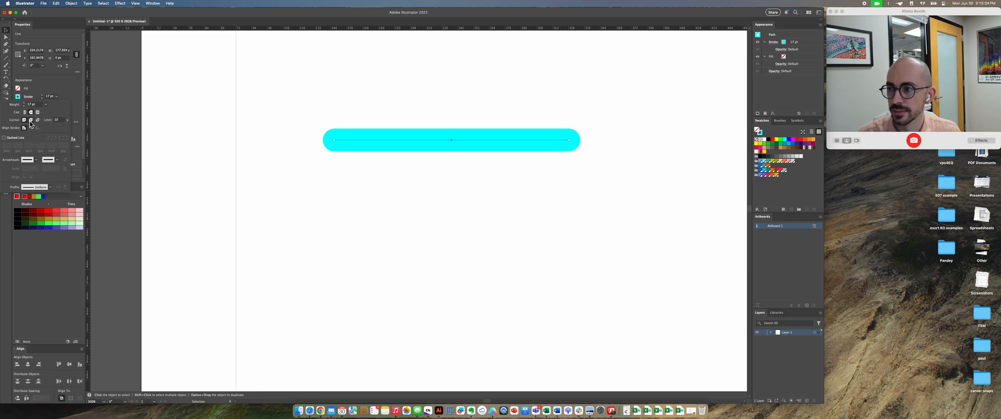
Step: Turn the cyan line into a dashed line and reduce its stroke weight to 9 pt
click(23, 139)
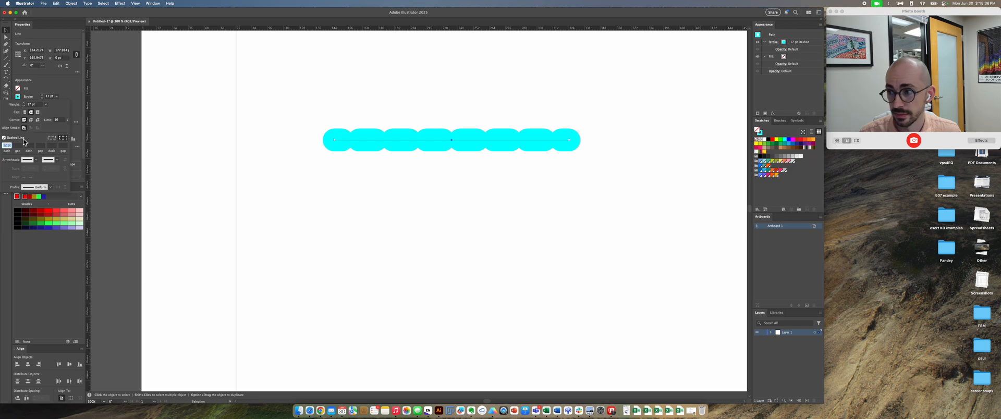
click(24, 103)
click(24, 105)
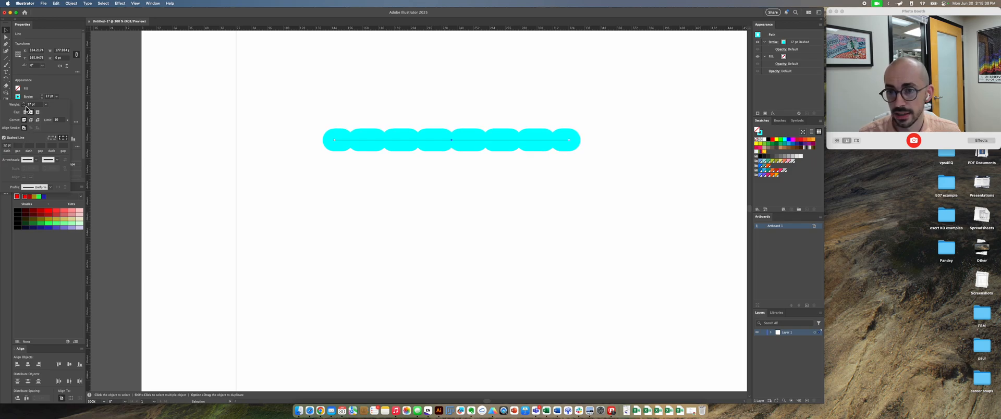
click(24, 107)
click(24, 107)
click(25, 106)
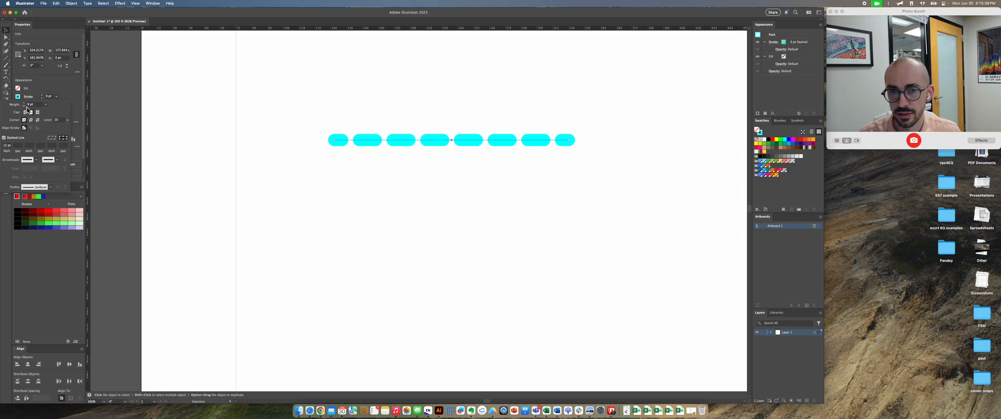
Step: Add a swept-back arrowhead to the line's right end and make the stroke solid instead of dashed
click(58, 160)
click(46, 185)
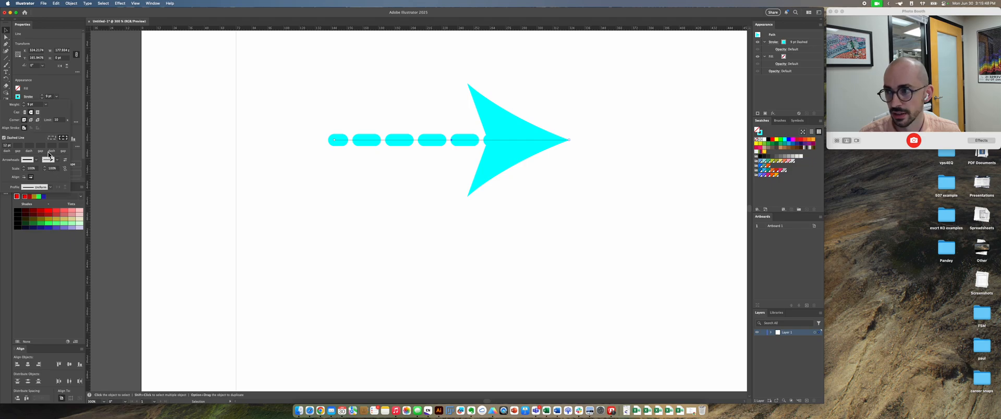
click(12, 138)
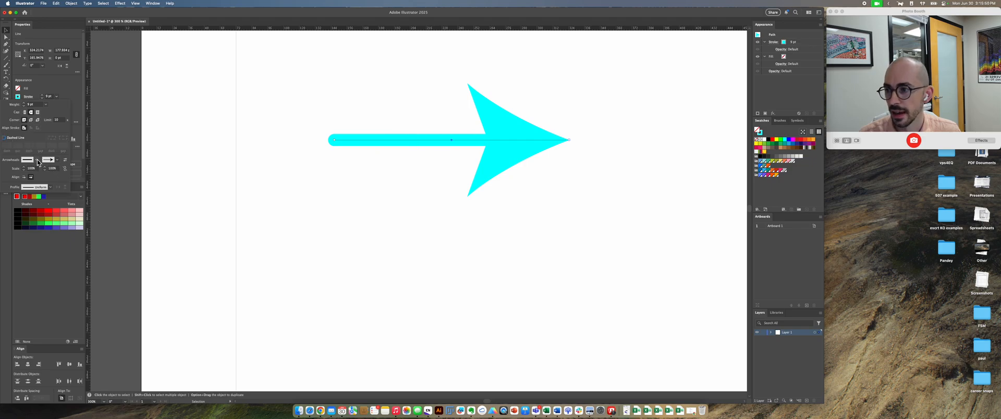
Step: Change the right arrowhead to a solid triangle and add a curved, barbed arrowhead at the line's left end
click(56, 161)
click(40, 235)
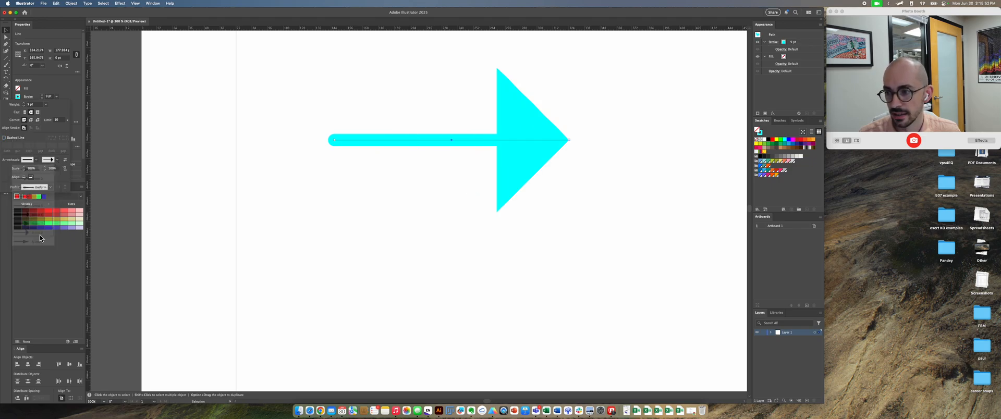
click(36, 159)
click(31, 214)
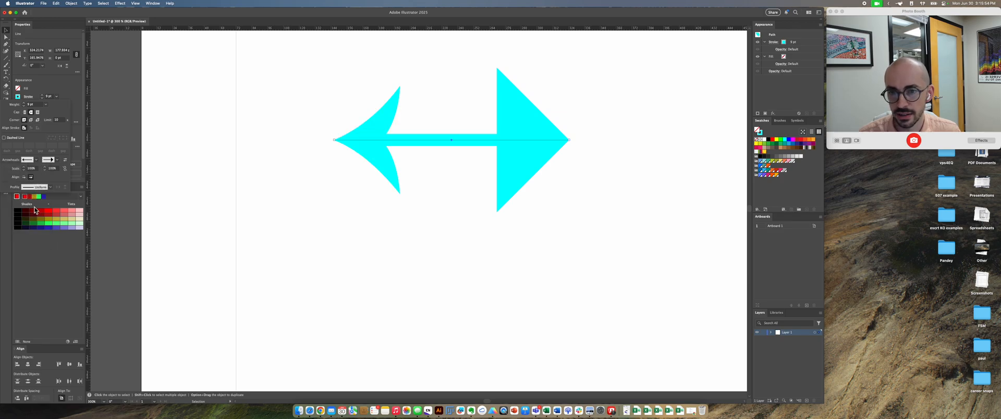
Step: Swap the start and end arrowheads and scale the end arrowhead to 50%
click(65, 160)
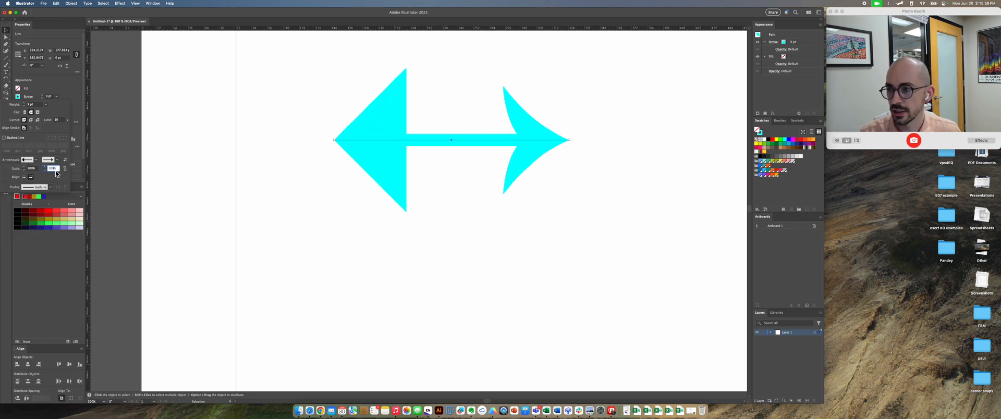
text(50)
key(Return)
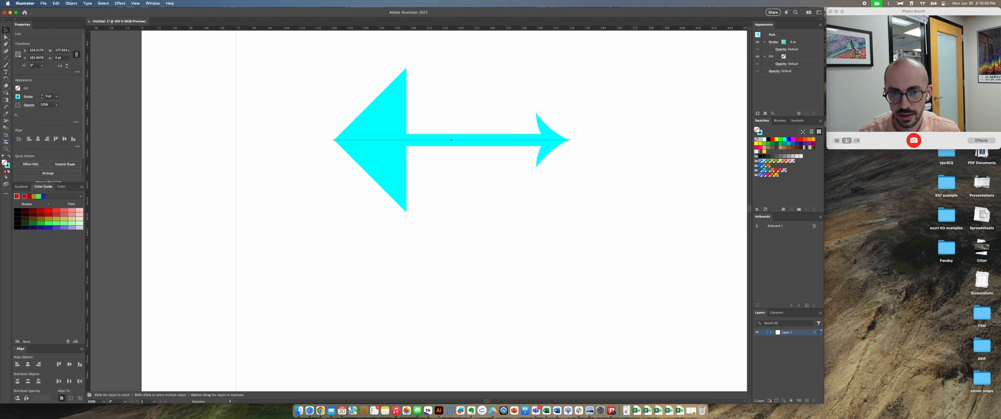
Step: Select the double-headed cyan arrow and delete it from the artboard
click(29, 98)
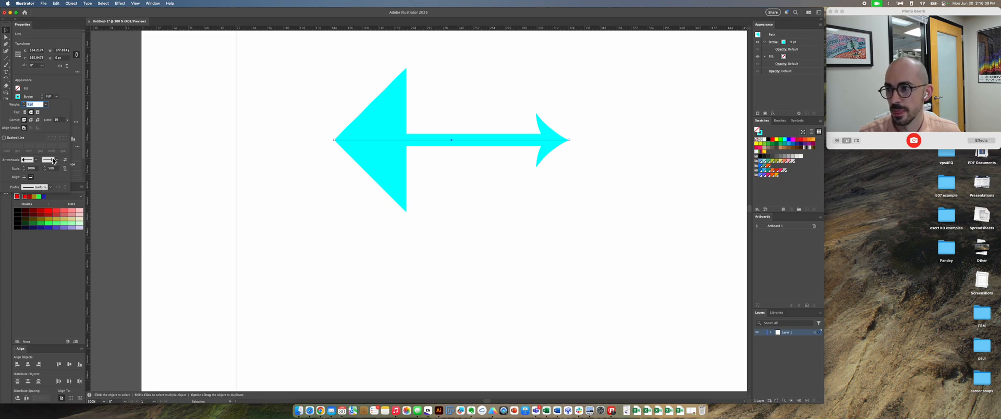
drag(496, 184, 416, 111)
key(Delete)
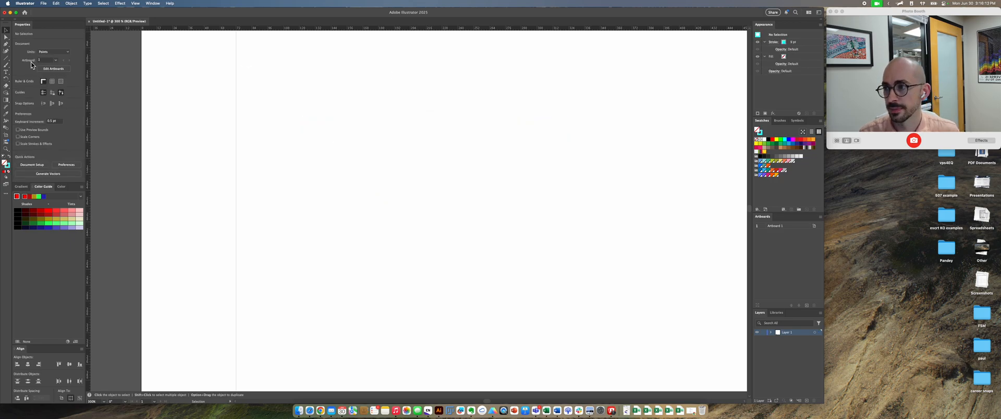
Step: Draw a new horizontal cyan line about 185 pt long in the artboard's upper area with the Line Segment tool
click(8, 59)
drag(343, 121, 601, 121)
key(v)
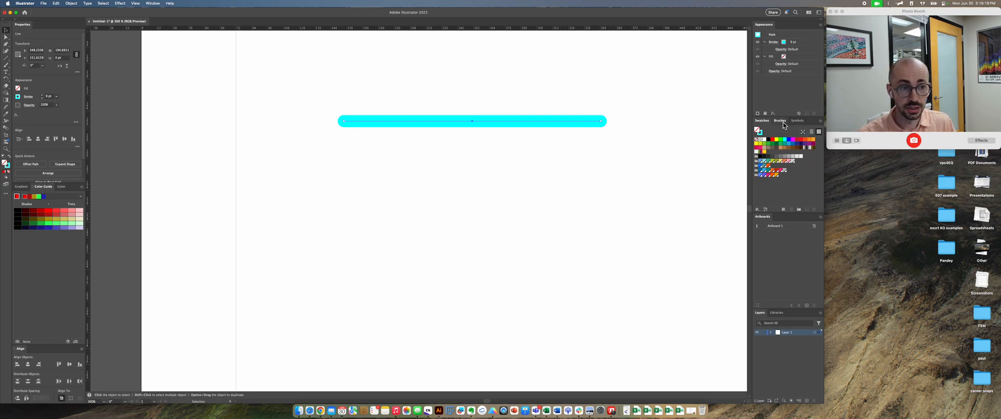
Step: Apply the Membrane pattern brush to the new horizontal line
click(153, 3)
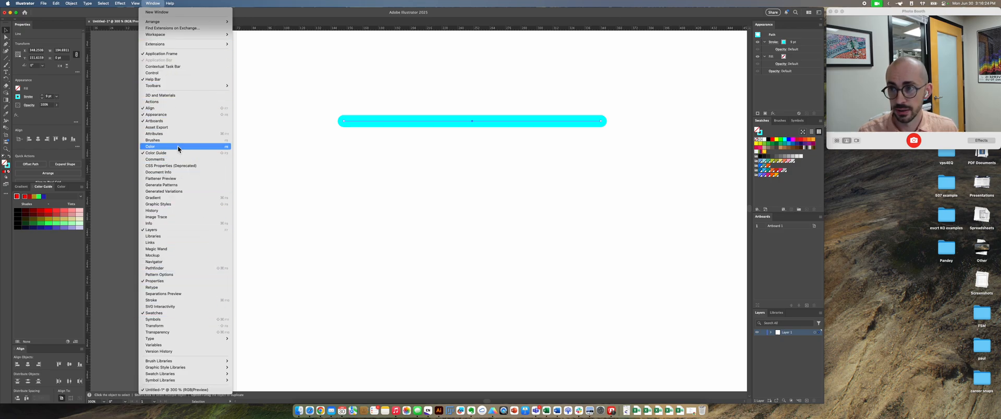
click(182, 254)
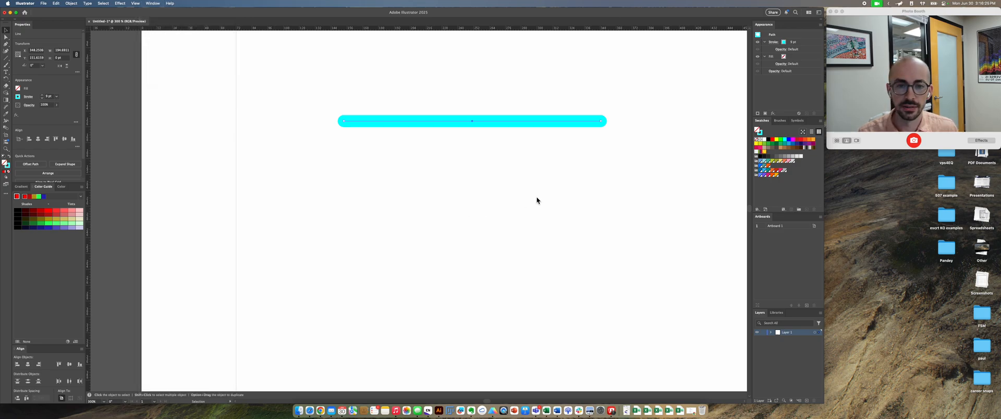
click(783, 122)
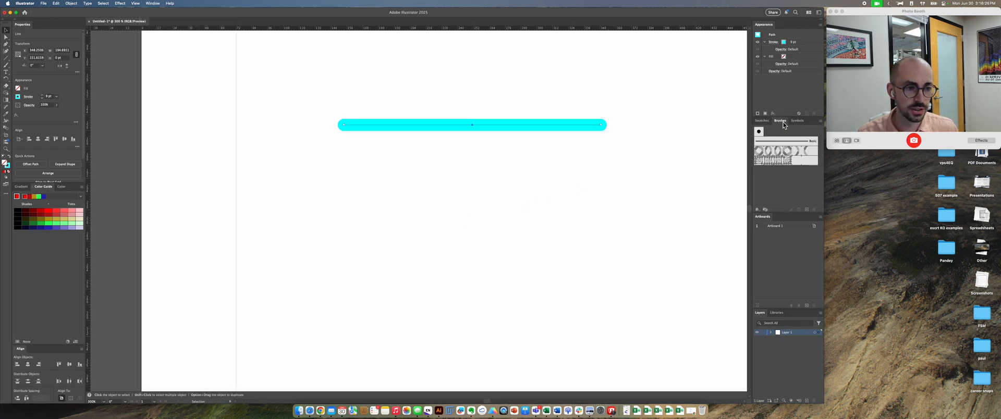
click(785, 162)
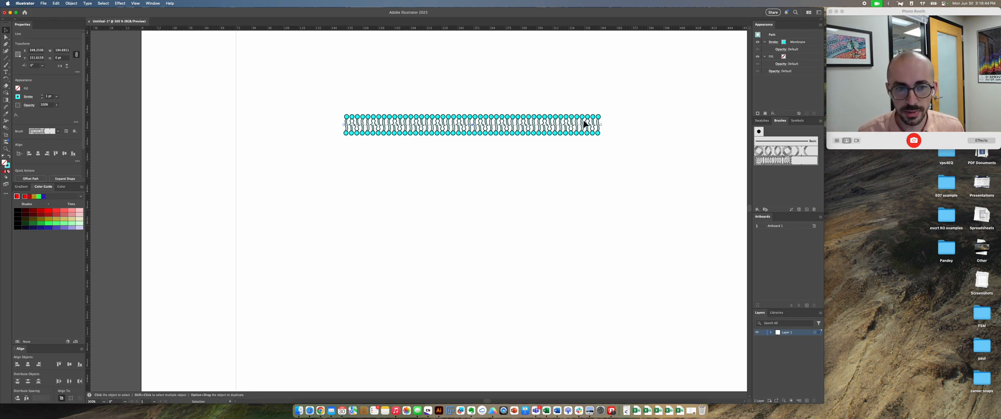
Step: Add an anchor point near the middle of the membrane line and pull it down to form a V shape
key(a)
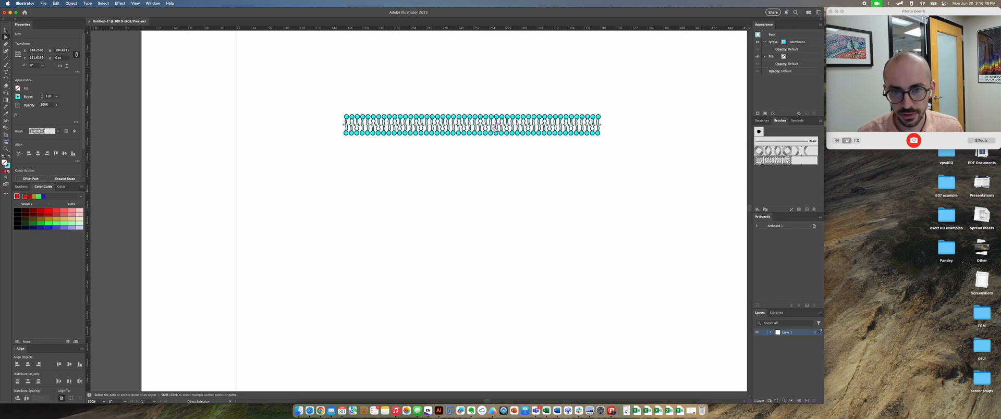
key(plus)
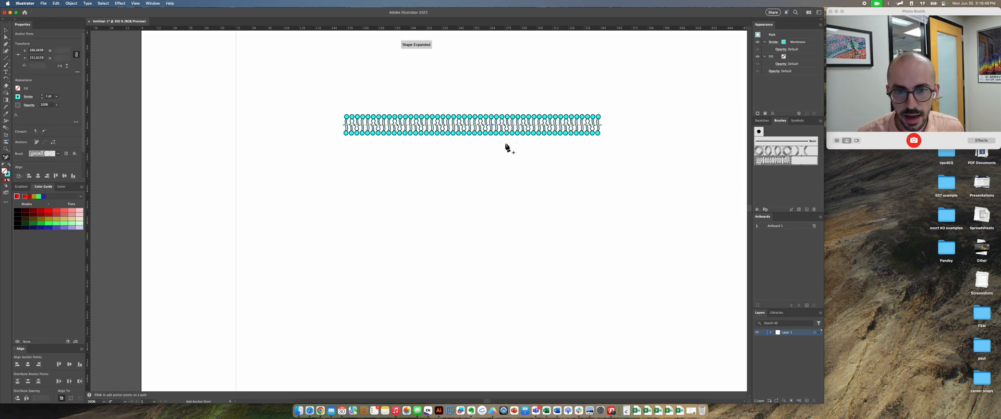
key(a)
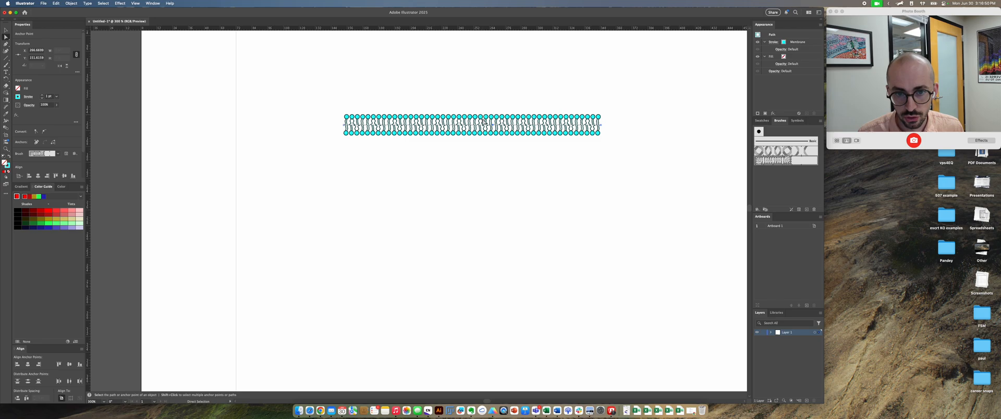
drag(497, 127, 510, 274)
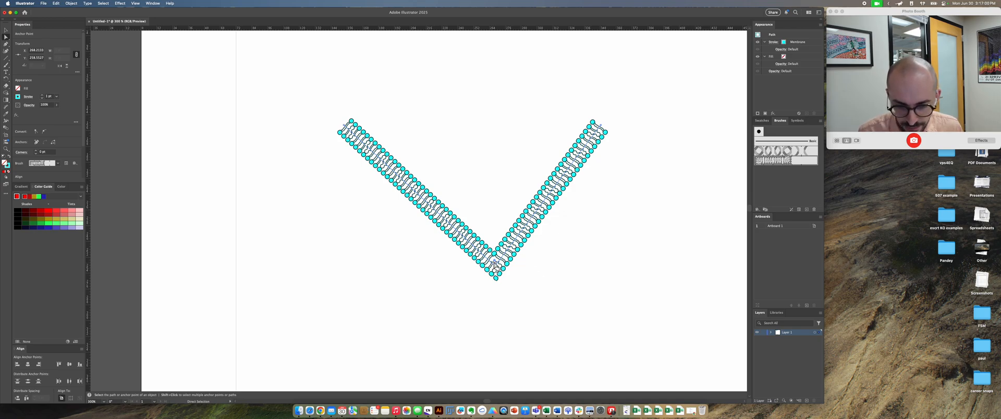
Step: Try rounding the V's bottom corner with its live corner control, and undo the rounding
scroll(494, 265, up, 10)
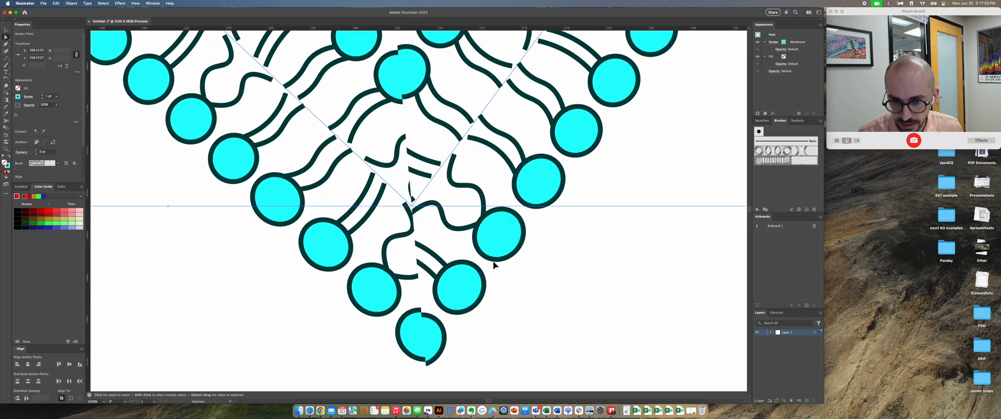
drag(411, 203, 400, 53)
scroll(417, 89, down, 7)
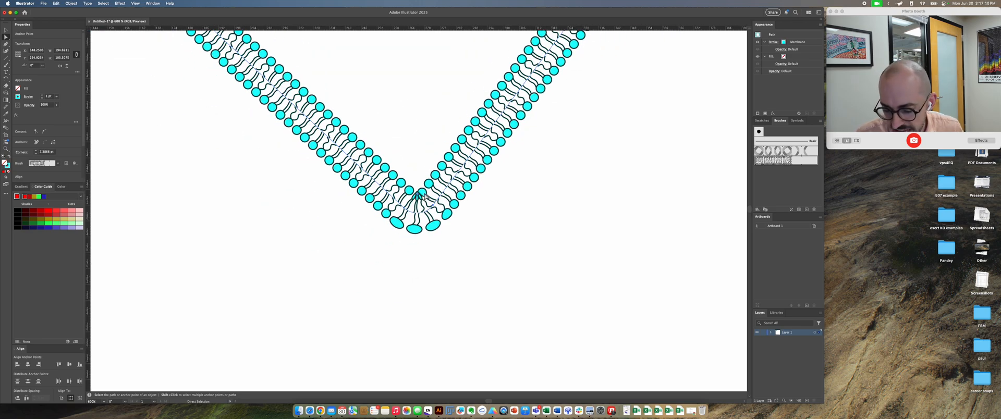
key(super+z)
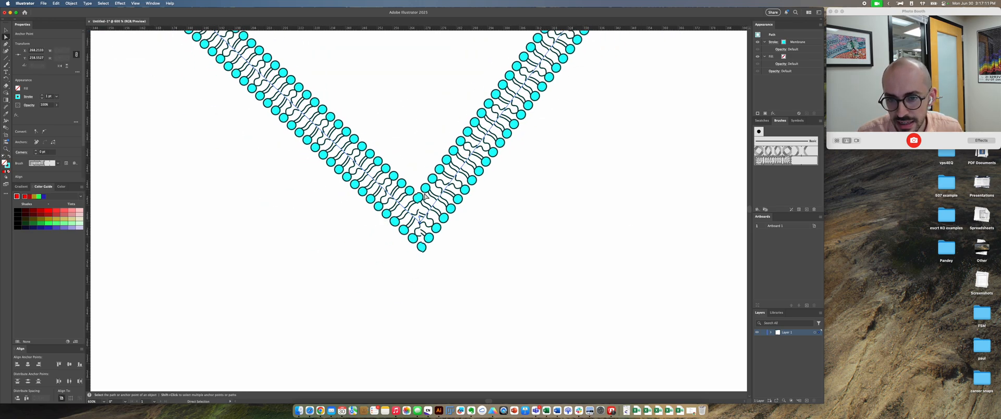
Step: Convert the membrane's bottom anchor to smooth, lengthen both its handles with the Scale tool, and shift the anchor slightly right
click(44, 133)
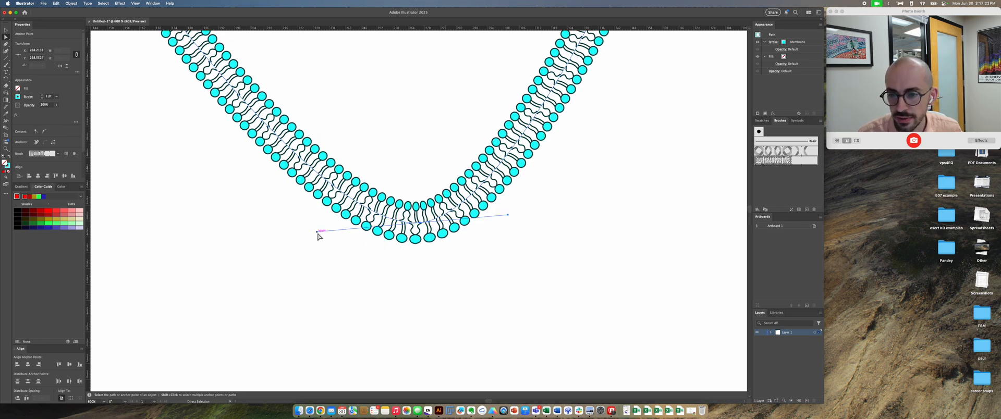
drag(318, 233, 350, 238)
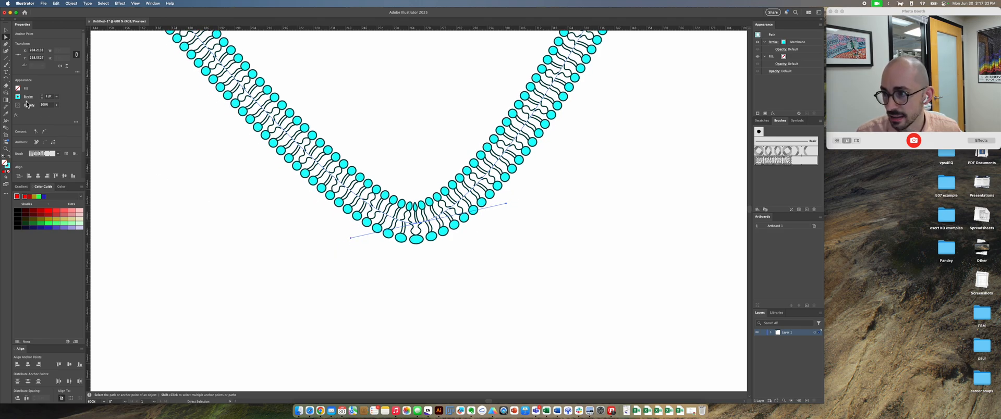
click(6, 81)
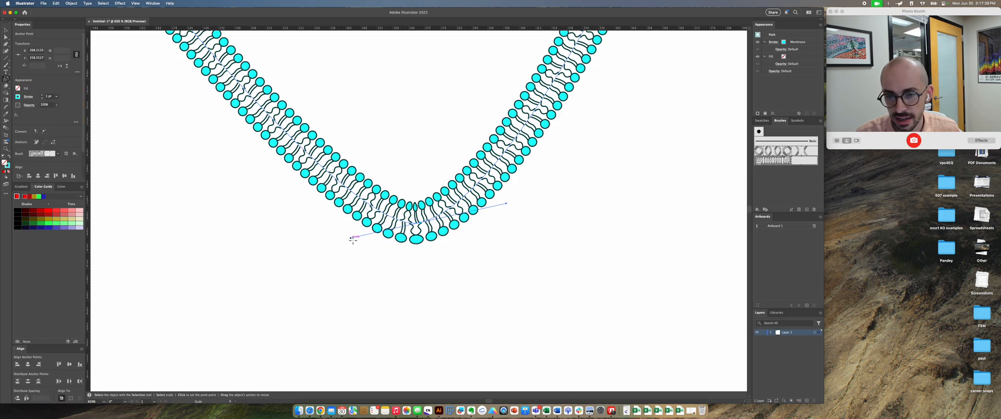
drag(352, 238, 272, 252)
key(a)
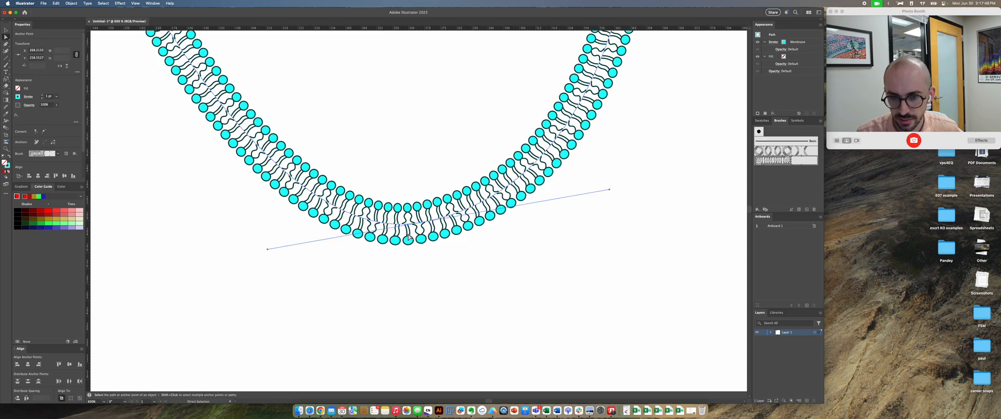
mouse_move(420, 227)
mouse_down()
mouse_move(424, 218)
mouse_move(388, 237)
mouse_move(378, 214)
mouse_move(438, 204)
mouse_move(438, 223)
mouse_up()
Step: Move the whole curved membrane slightly up and to the right on the artboard with the Selection tool
key(v)
key(super+minus)
key(super+minus)
key(super+minus)
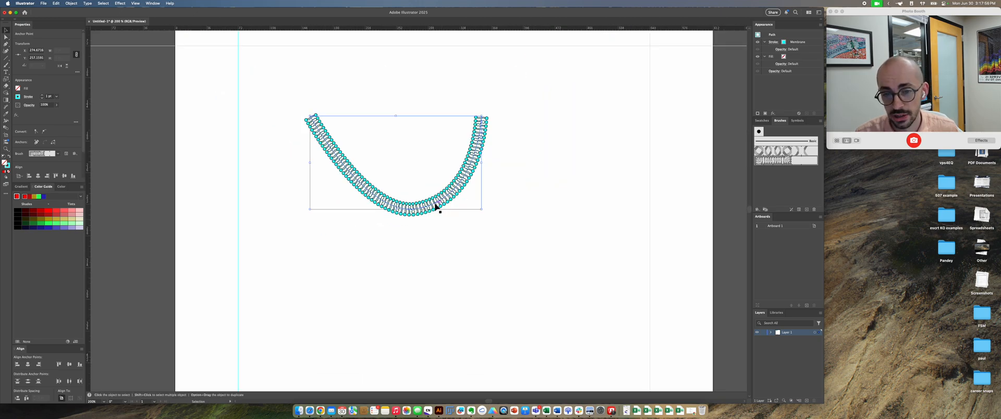
drag(436, 207, 466, 199)
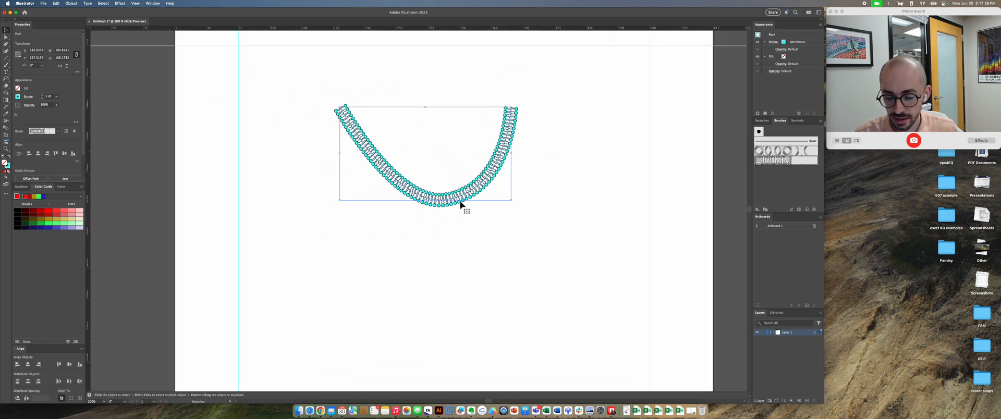
Step: Move only the membrane's bottom anchor up and to the left with Direct Selection, and select the entire path
key(a)
click(448, 203)
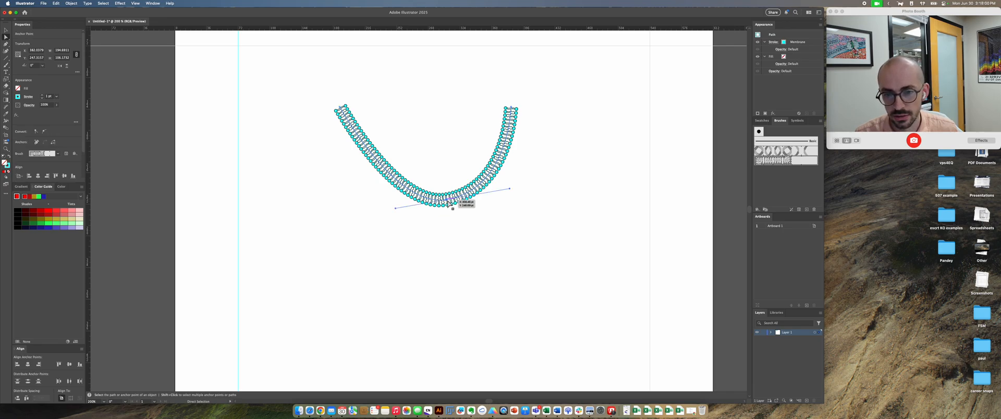
drag(447, 203, 421, 190)
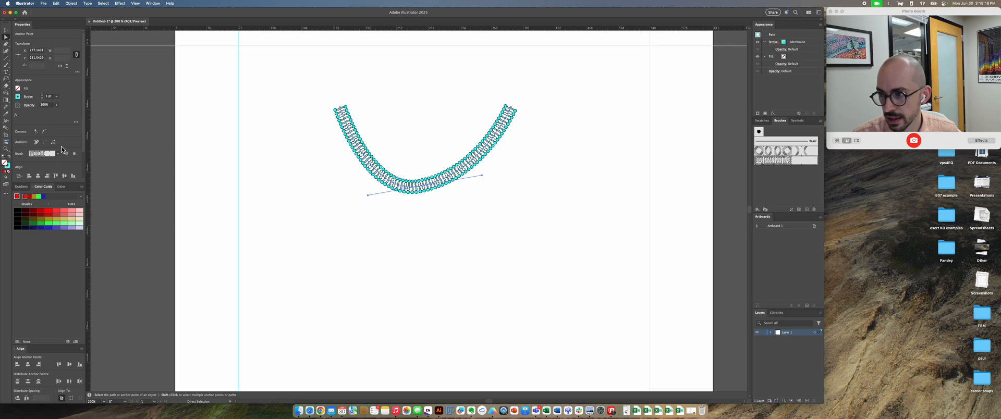
key(super+a)
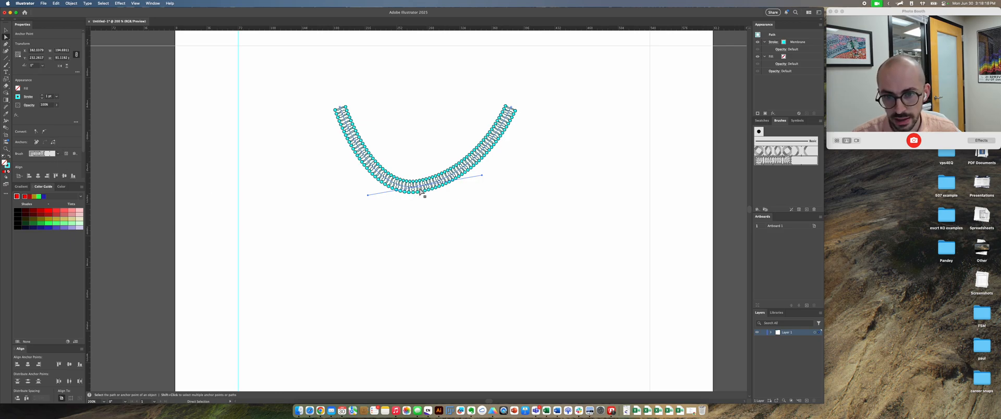
Step: Pull the membrane's two cut ends apart at the bottom, one down-left and one down-right, and connect them with a straight segment
drag(420, 191, 311, 241)
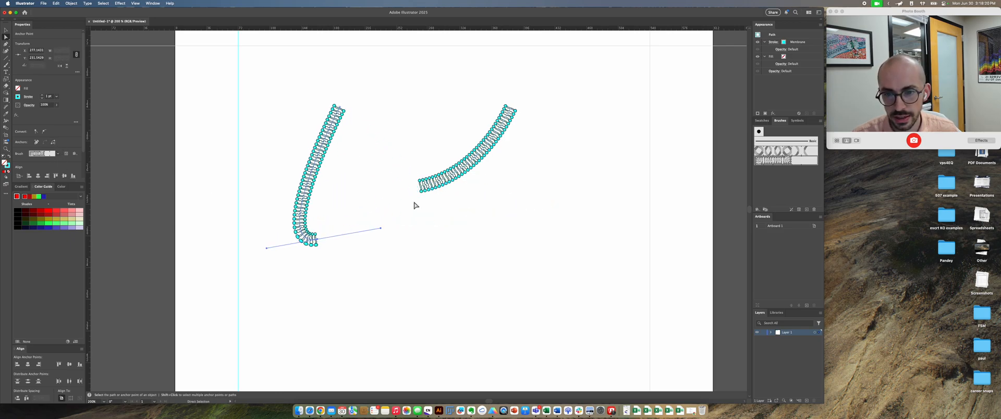
drag(423, 190, 503, 267)
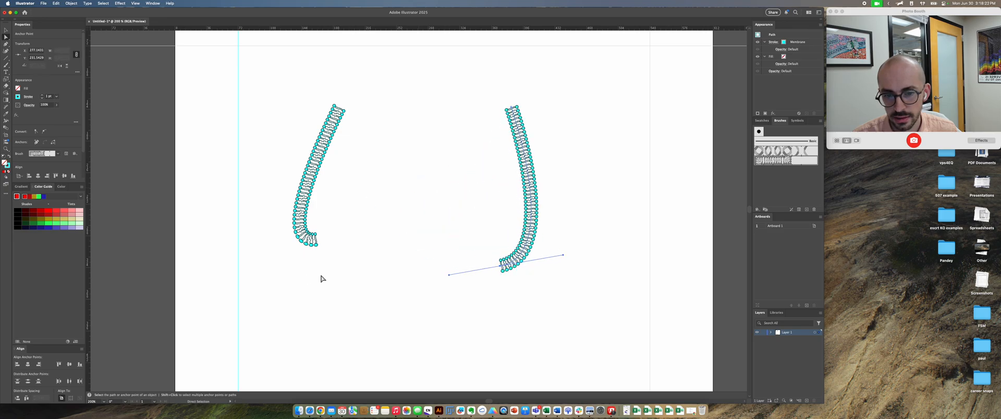
drag(315, 247, 319, 244)
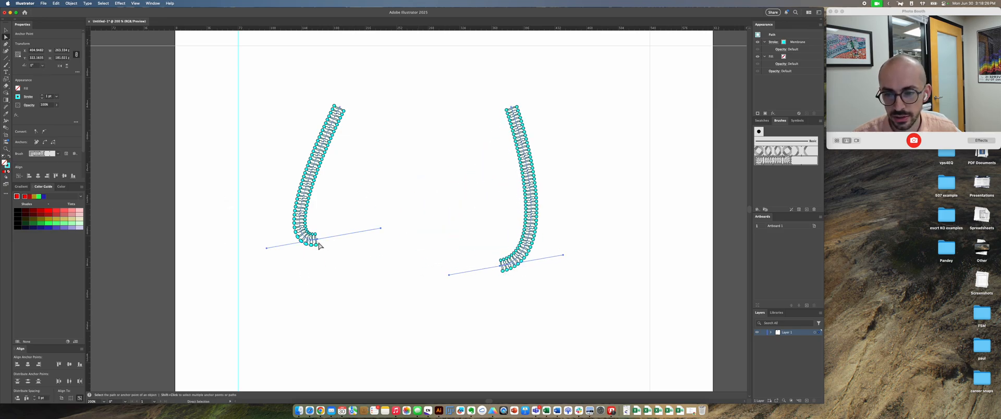
click(45, 143)
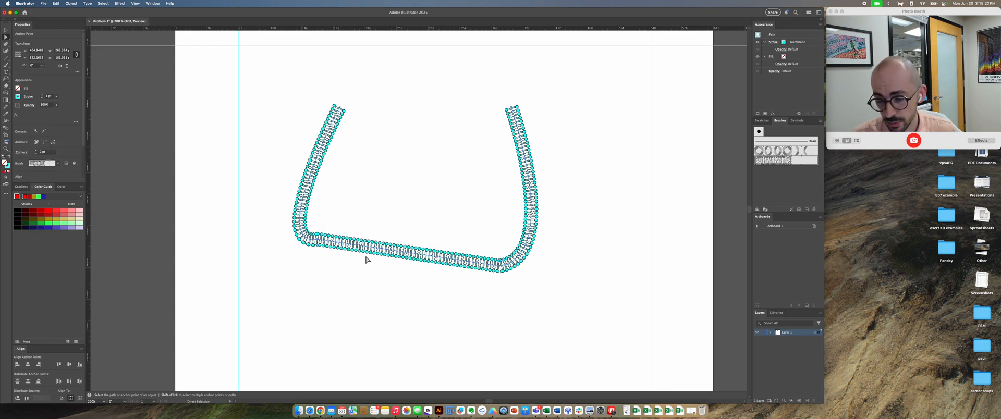
click(433, 282)
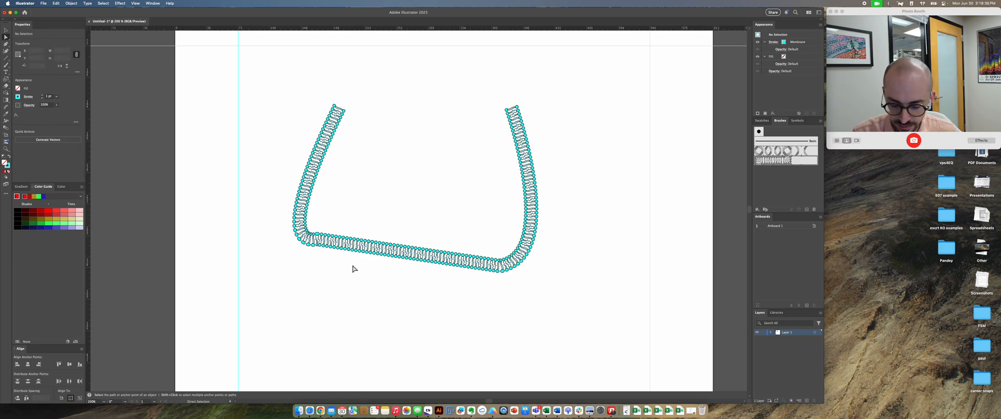
Step: Delete the entire membrane path from the artboard
key(v)
click(372, 253)
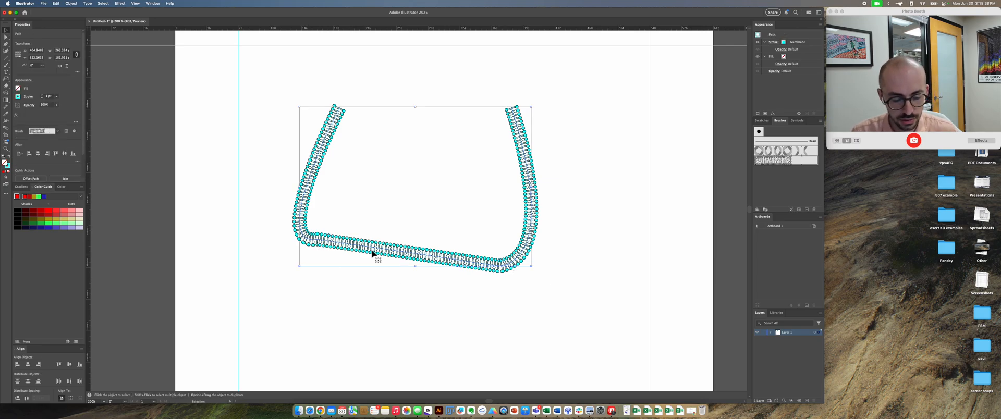
key(Delete)
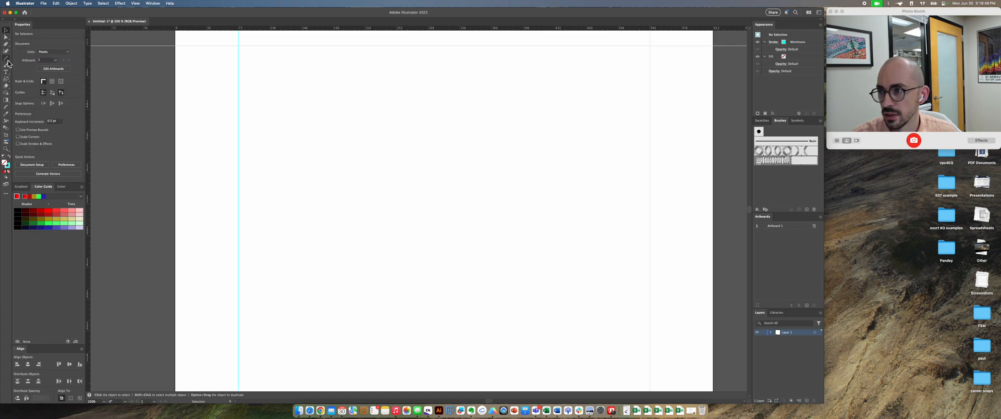
Step: Paint three separate freehand curved strokes across the artboard with the Paintbrush tool, using the Membrane pattern brush
drag(8, 61, 30, 72)
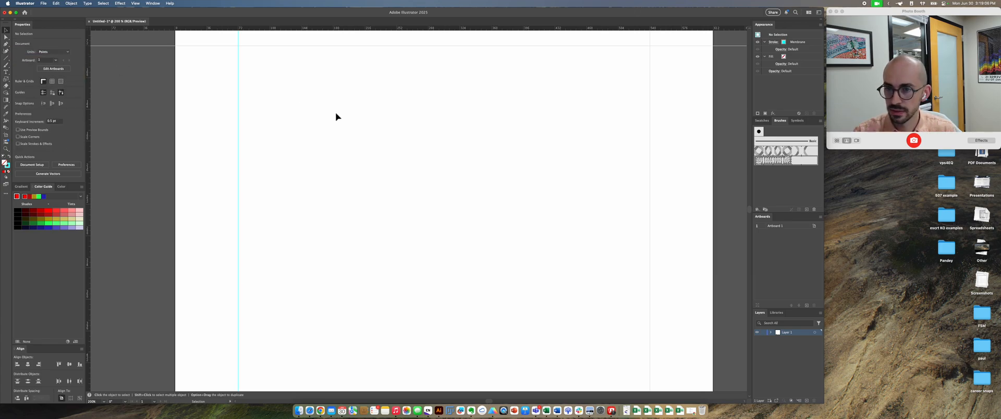
key(b)
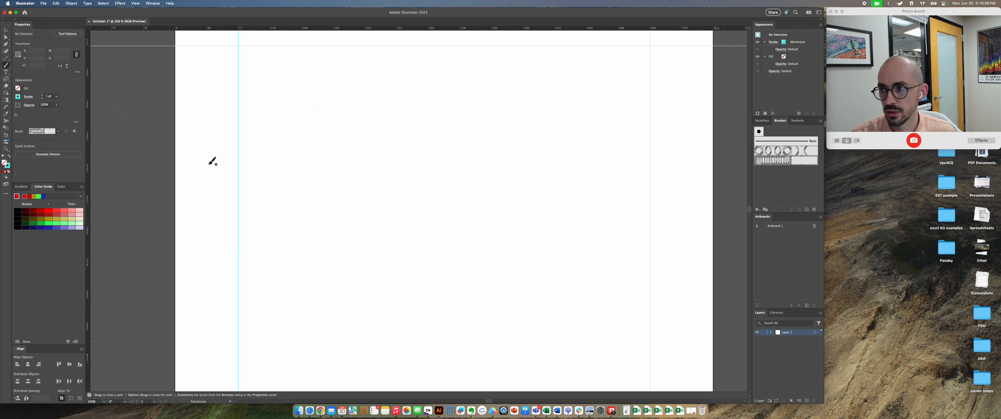
mouse_move(224, 172)
mouse_down()
mouse_move(401, 135)
mouse_move(439, 163)
mouse_up()
mouse_move(368, 232)
mouse_down()
mouse_move(457, 260)
mouse_move(568, 174)
mouse_move(487, 202)
mouse_move(327, 192)
mouse_up()
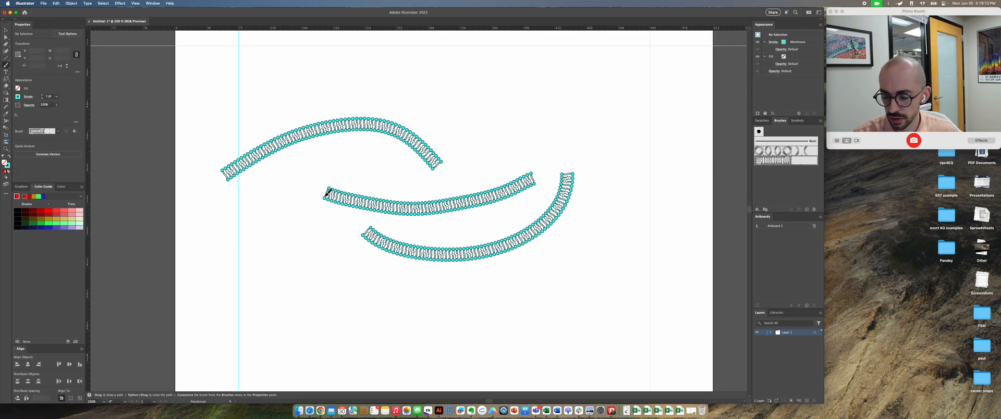
Step: Select all three painted membrane strokes together and delete them
key(v)
mouse_move(560, 310)
mouse_down()
mouse_move(357, 110)
mouse_move(364, 118)
mouse_up()
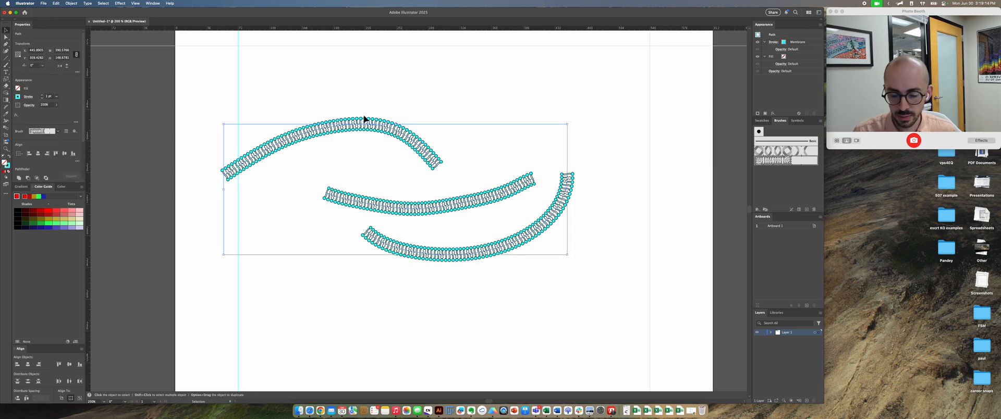
key(Delete)
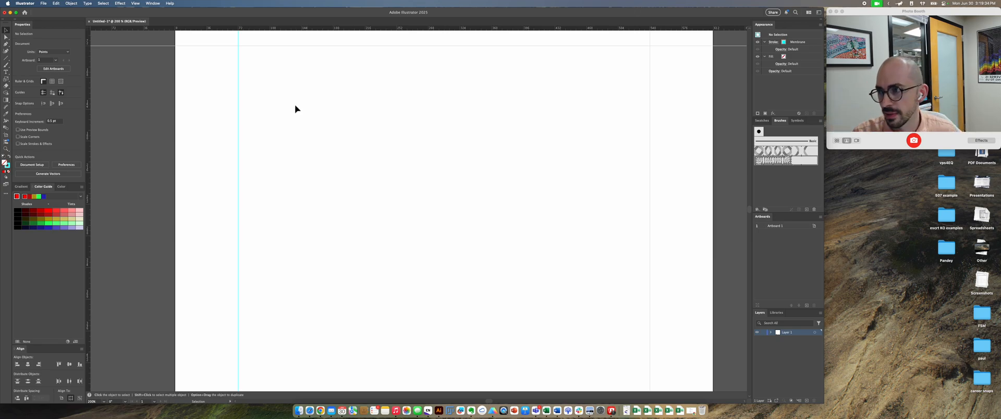
Step: Draw a closed, wavy blob with eight anchor points across the artboard using the Curvature tool
click(6, 58)
click(6, 50)
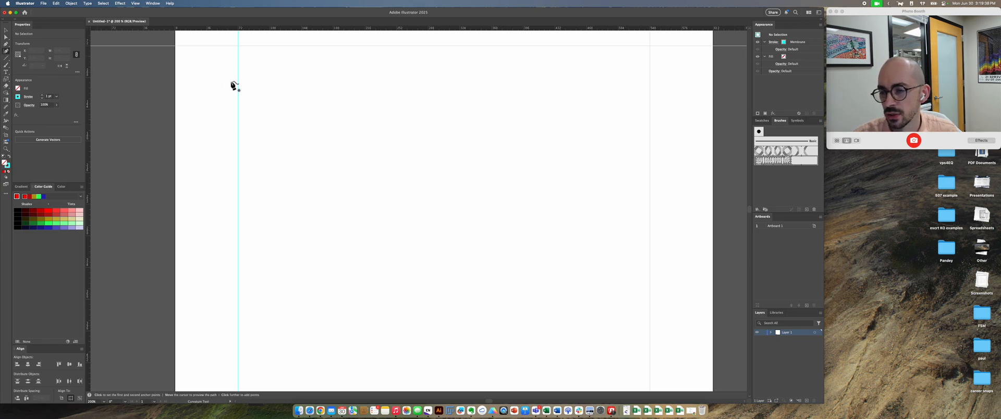
click(313, 118)
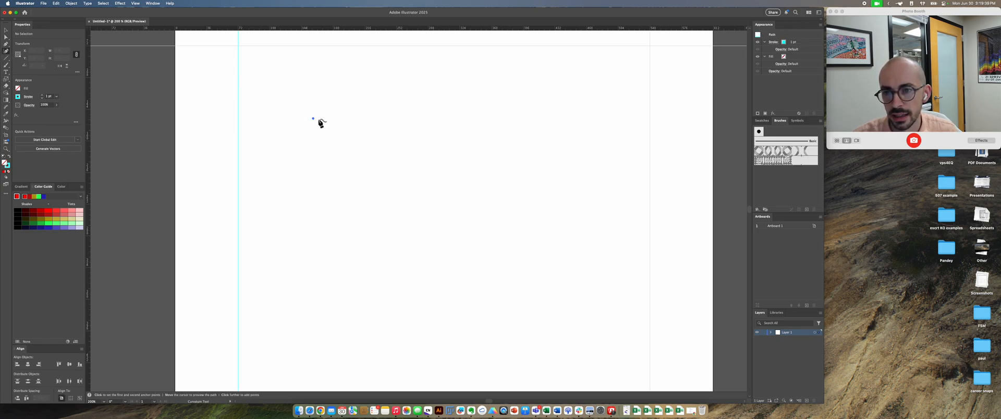
click(490, 85)
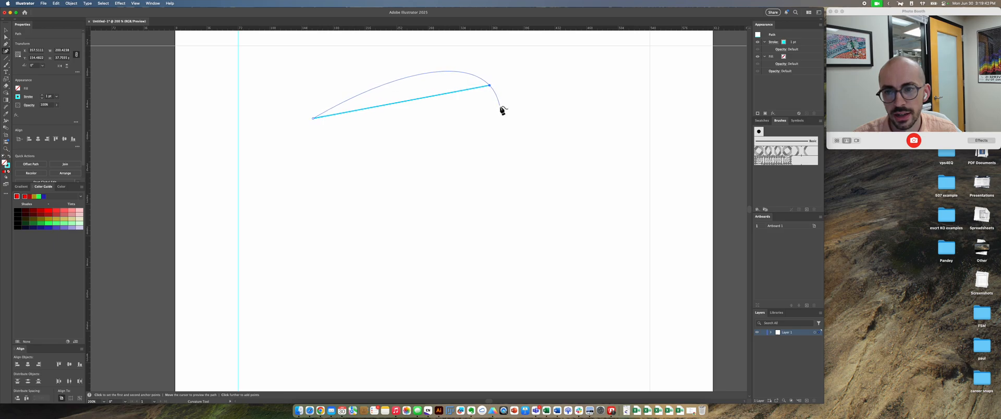
click(540, 153)
click(644, 143)
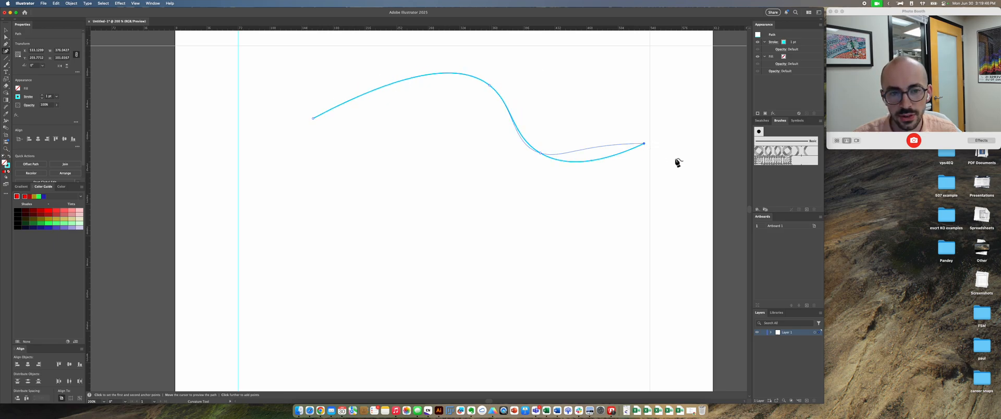
click(708, 208)
click(545, 298)
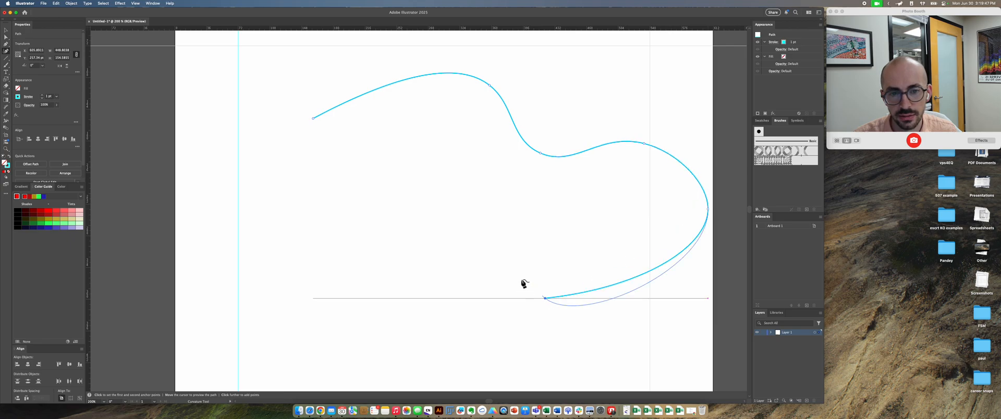
click(462, 194)
click(342, 183)
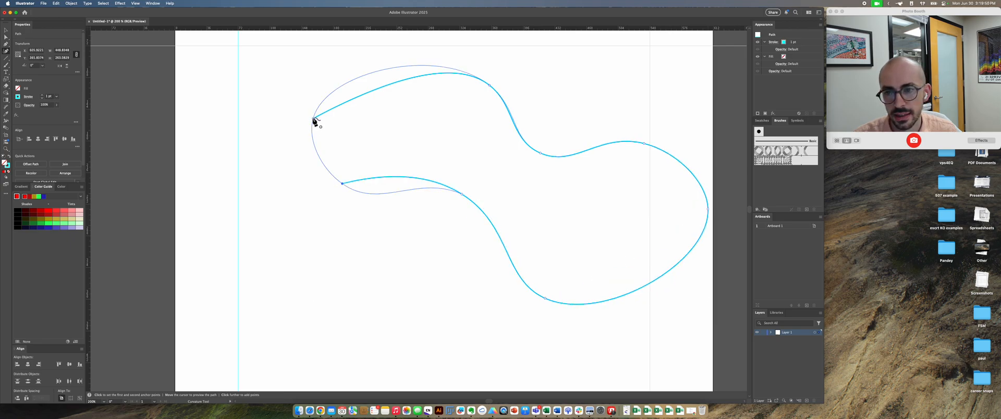
click(313, 118)
Step: Move only the anchor on the blob's upper edge, just before its inward bend, slightly up and left with Direct Selection
key(a)
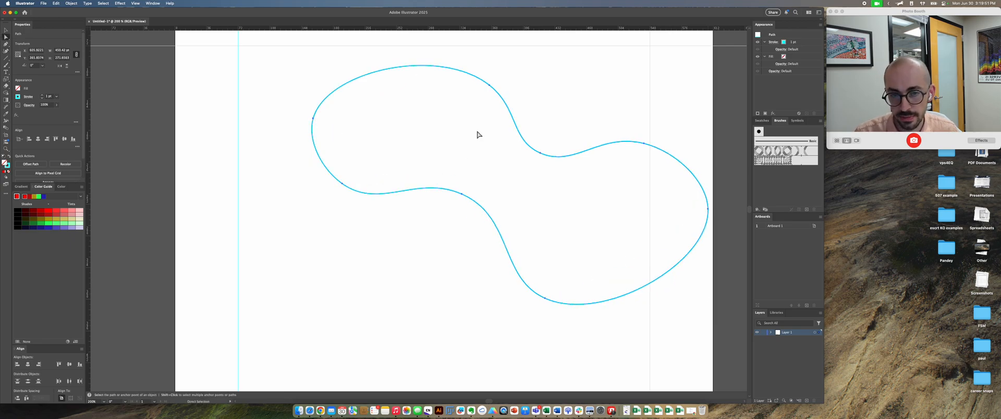
click(489, 85)
mouse_move(490, 88)
mouse_down()
mouse_move(433, 69)
mouse_move(455, 103)
mouse_move(484, 76)
mouse_up()
Step: Delete the whole wavy blob
key(v)
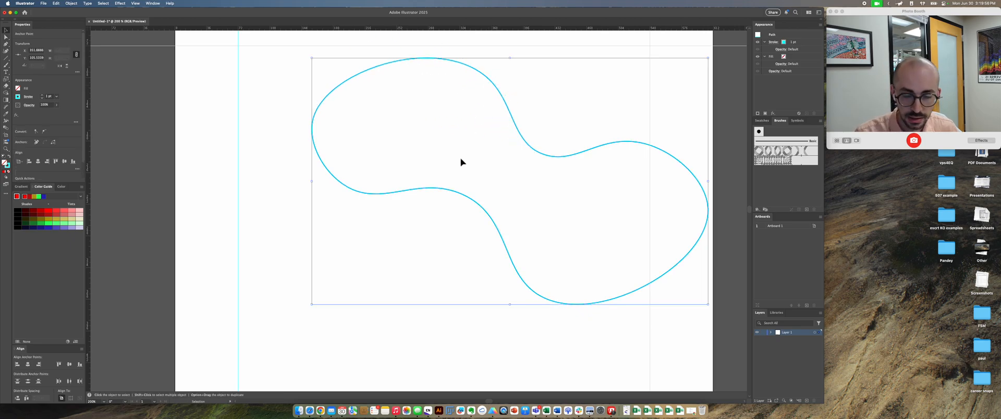
key(Delete)
key(Delete)
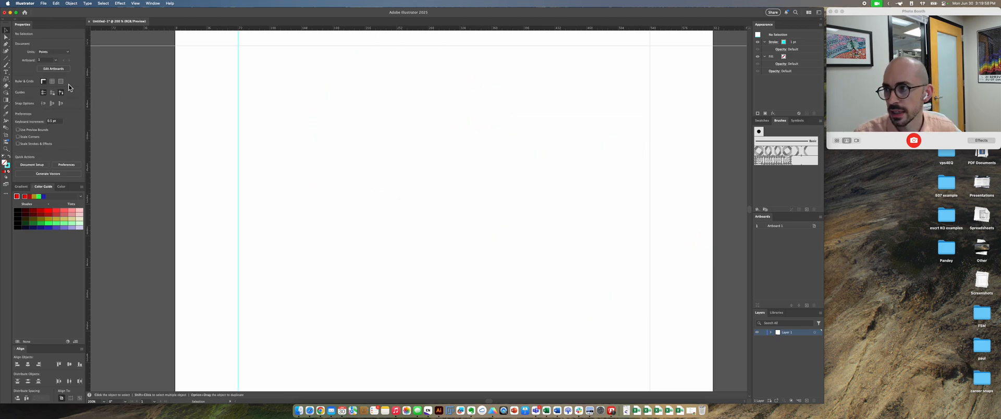
Step: Draw a closed, straight-sided irregular polygon with ten corner anchors using the Pen tool
click(6, 45)
click(286, 138)
click(391, 99)
click(491, 140)
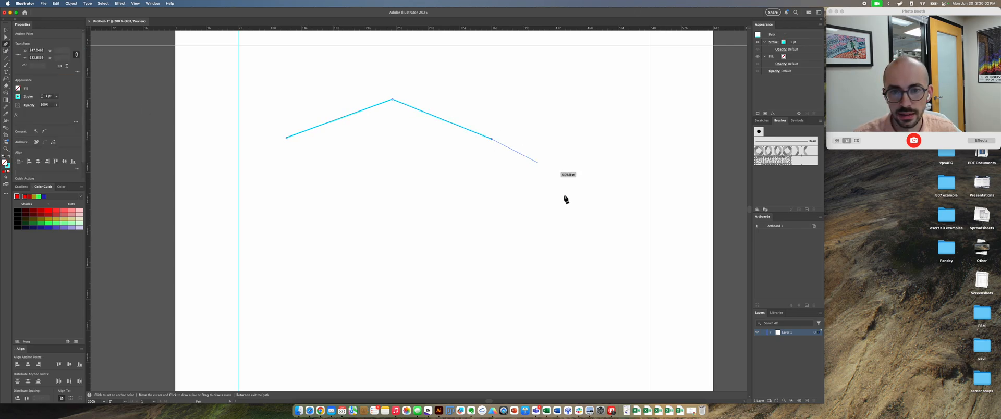
click(571, 208)
click(472, 262)
click(352, 226)
click(359, 162)
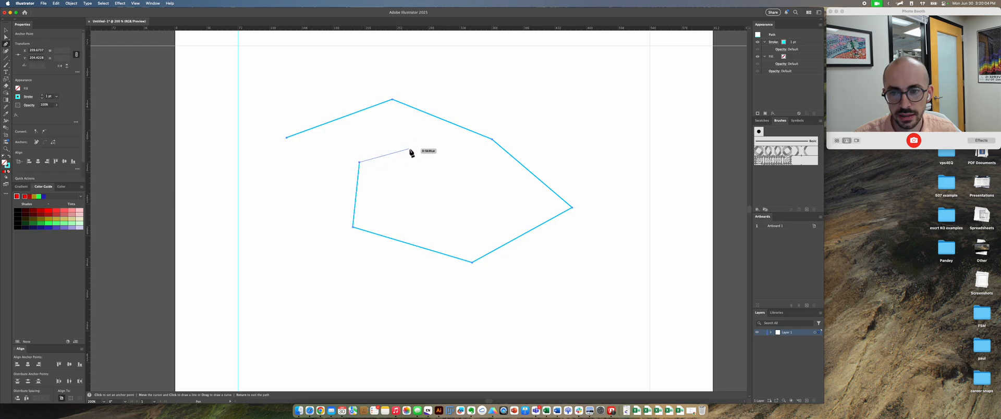
click(409, 149)
click(362, 127)
click(319, 140)
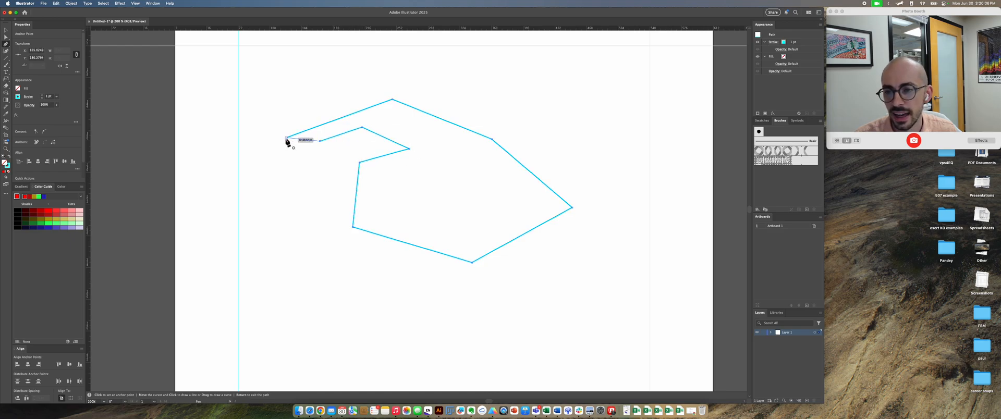
click(285, 139)
Step: Convert the polygon's upper-right corner anchor to smooth, lengthen its handles, and move the anchor slightly up and right
key(v)
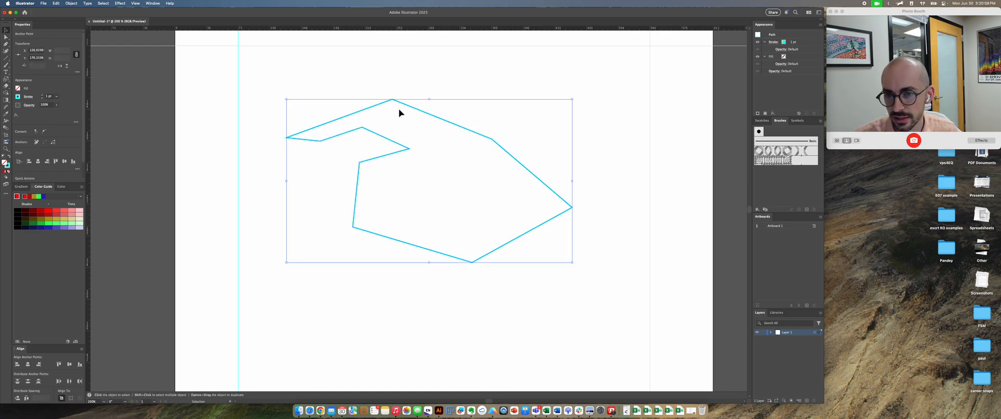
key(a)
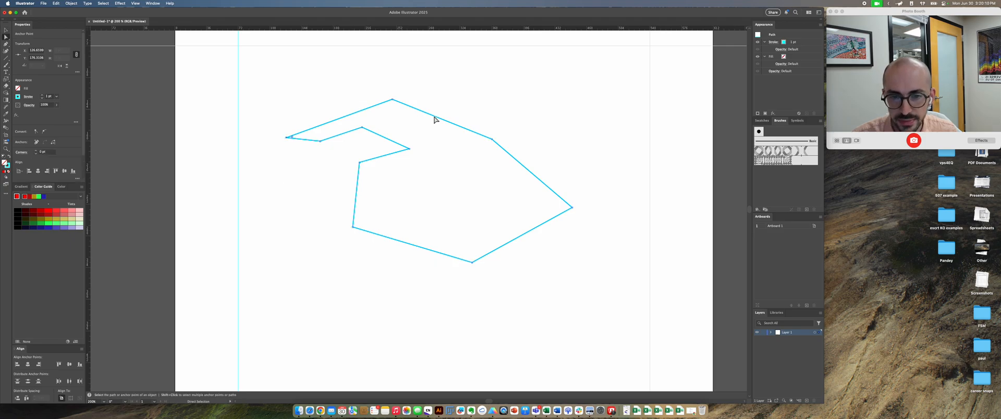
click(490, 139)
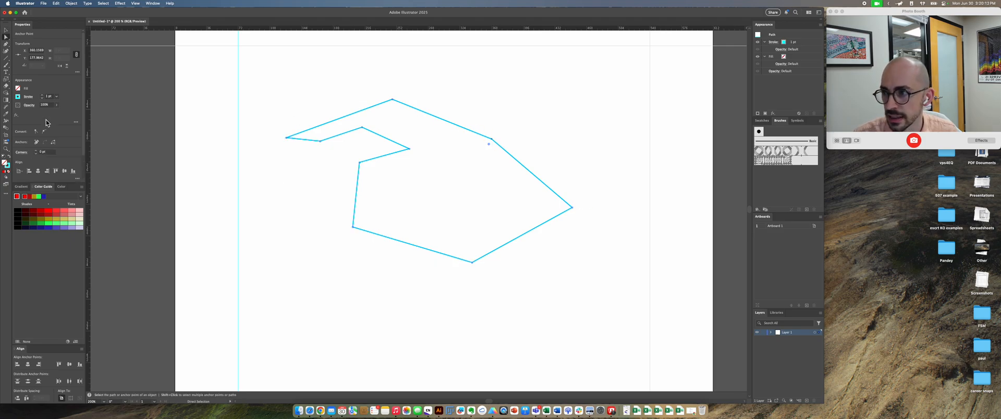
click(45, 133)
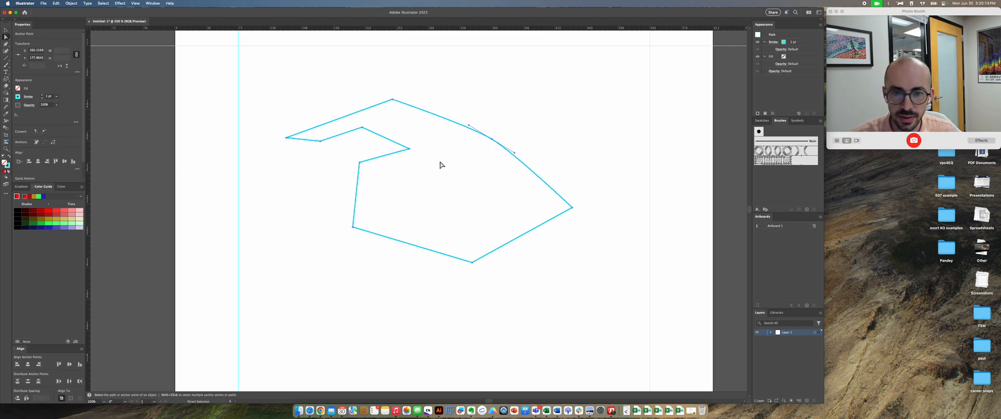
drag(467, 127, 546, 144)
drag(515, 119, 499, 127)
Step: Delete the entire Pen-drawn polygon
key(v)
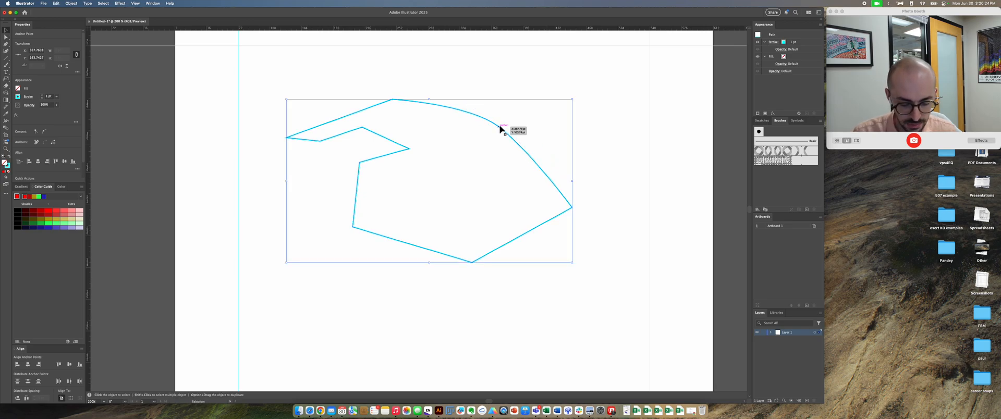
key(Delete)
key(Delete)
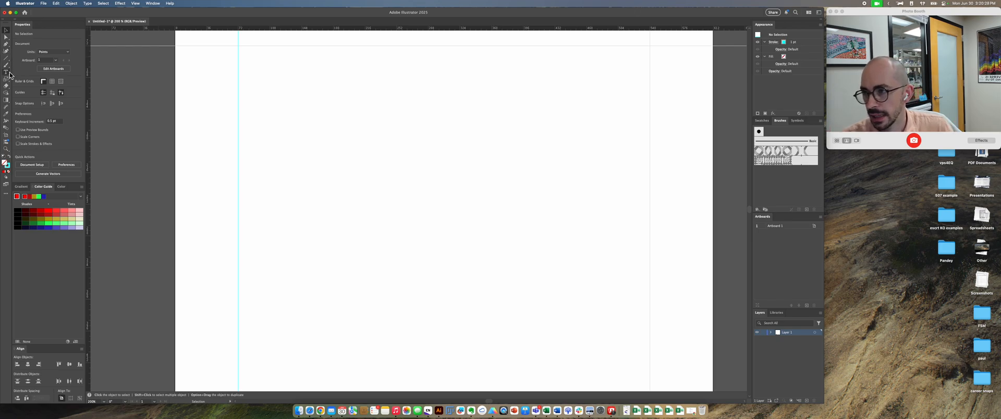
Step: Add a "Lorem ipsum" placeholder text object in the upper middle of the artboard and set its Arial style to Bold
click(9, 73)
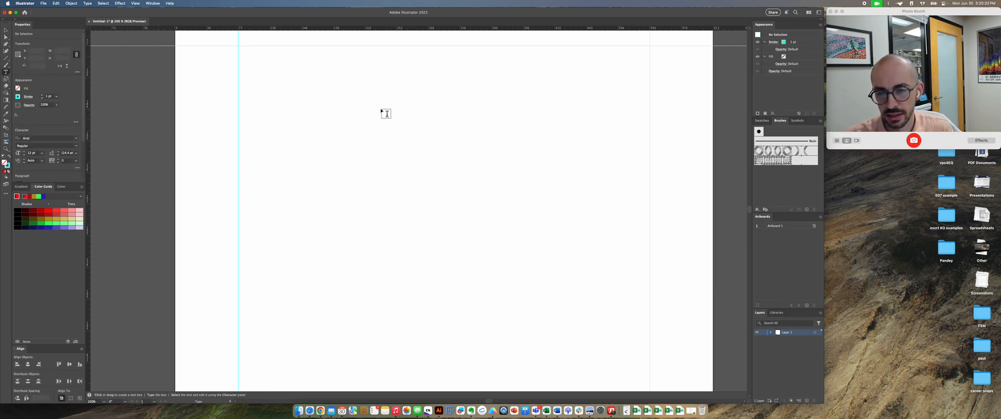
click(386, 113)
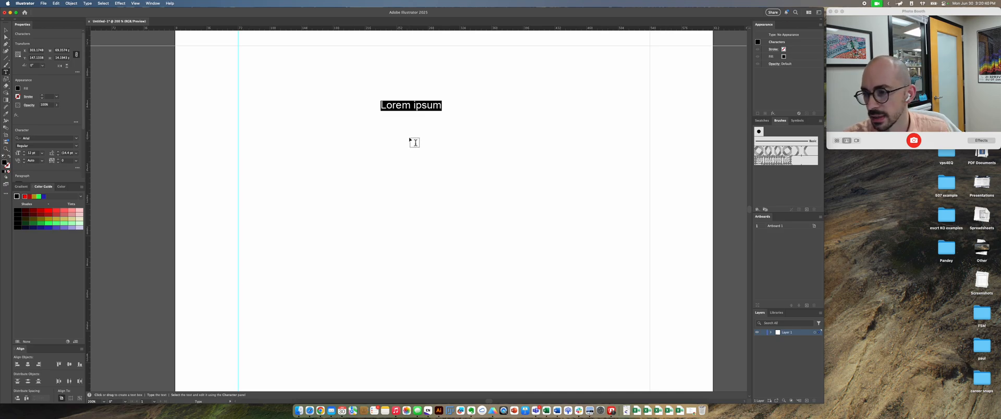
key(Escape)
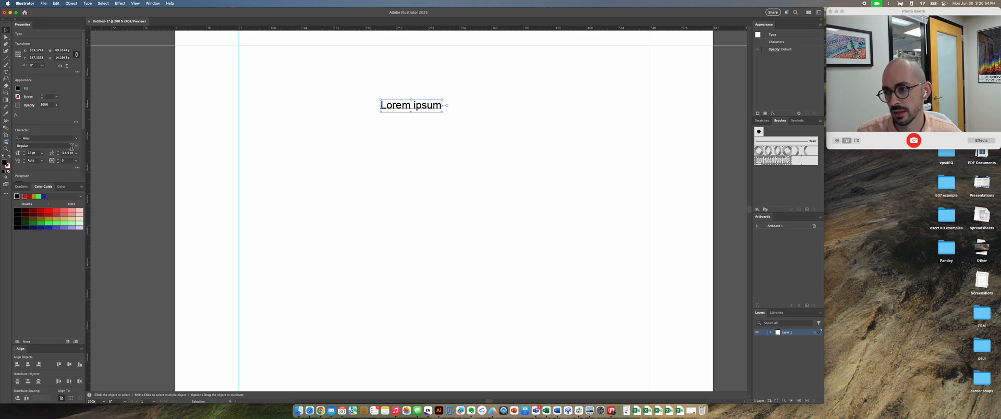
click(76, 148)
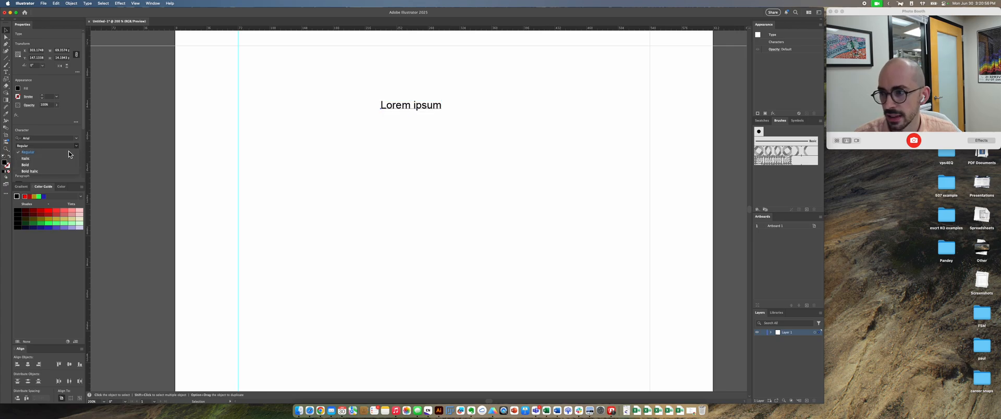
click(59, 164)
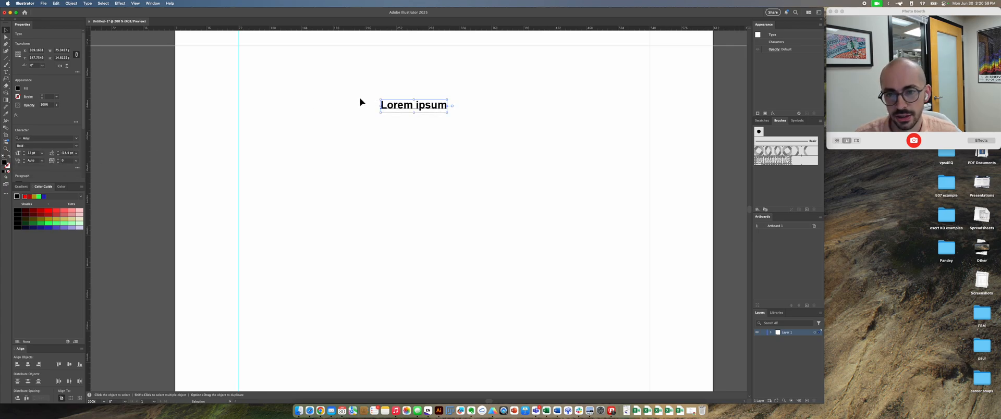
Step: Try underlined Bold Italic styling and a freely stretched enlargement on the "Lorem ipsum" text, undoing each change
click(76, 146)
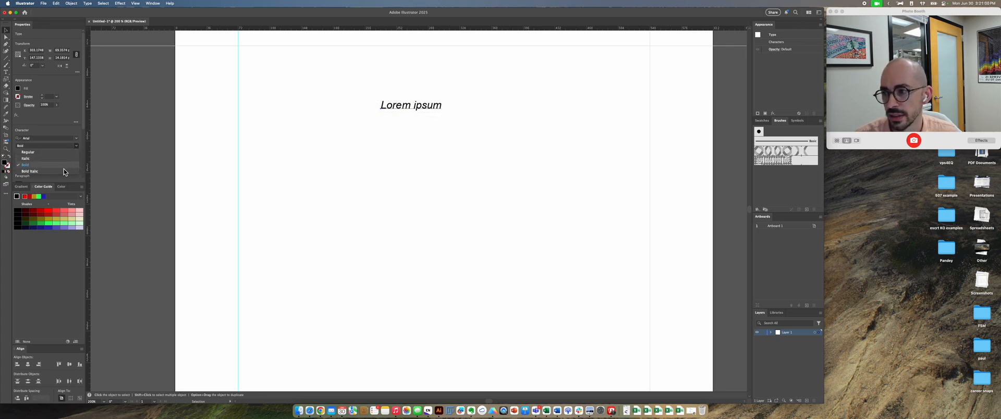
click(63, 170)
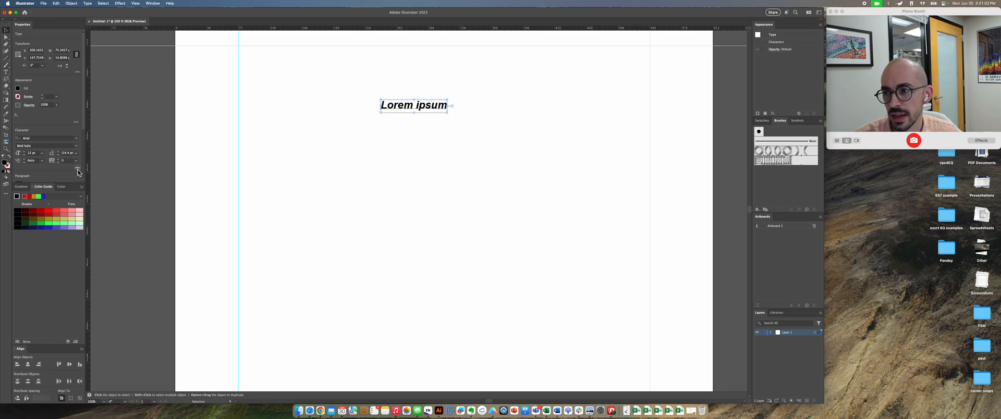
click(77, 169)
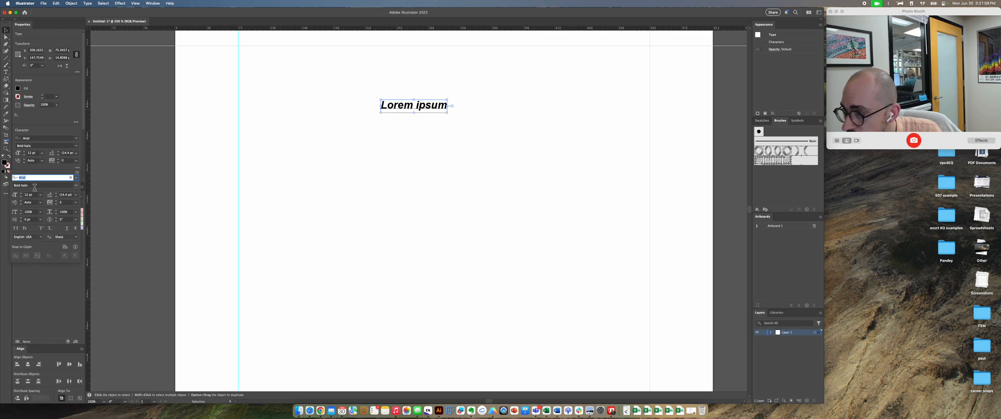
click(67, 229)
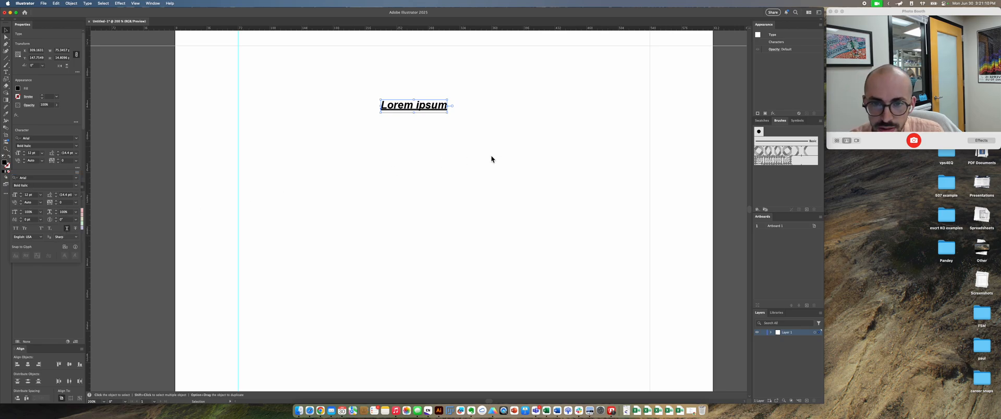
key(super+z)
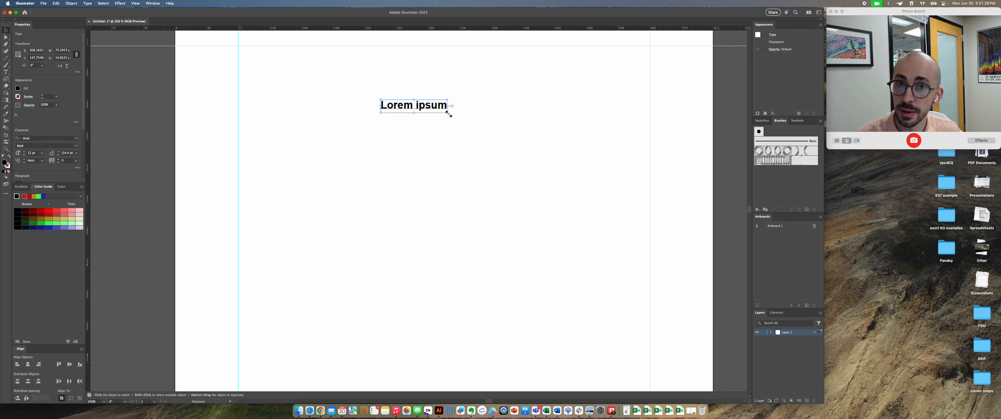
drag(446, 112, 615, 224)
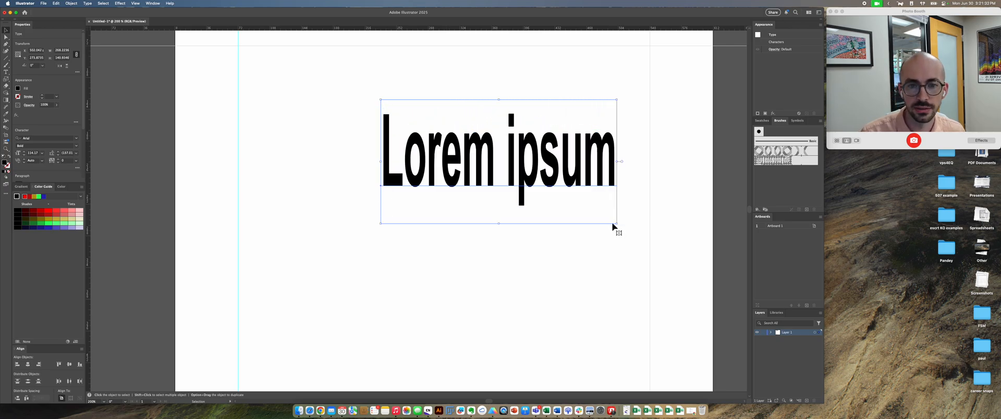
key(super+z)
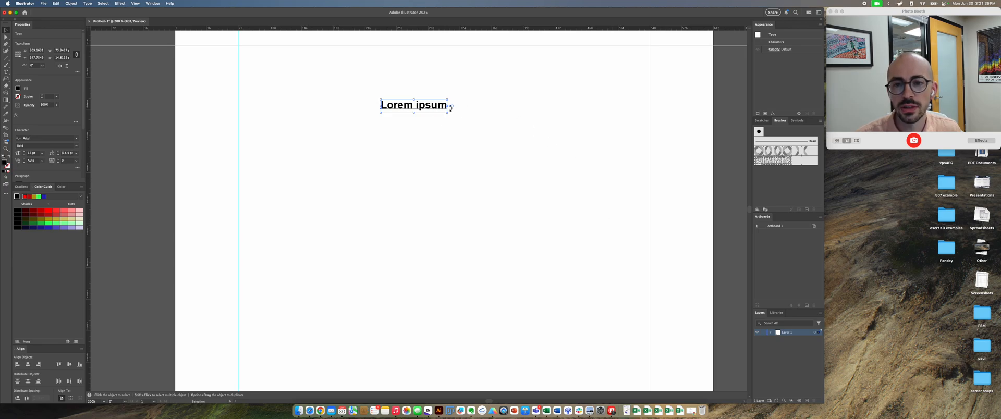
Step: Move the "Lorem ipsum" text slightly up and right, convert it to area type, and enlarge its frame to about 264 by 175 pt
drag(441, 110, 460, 102)
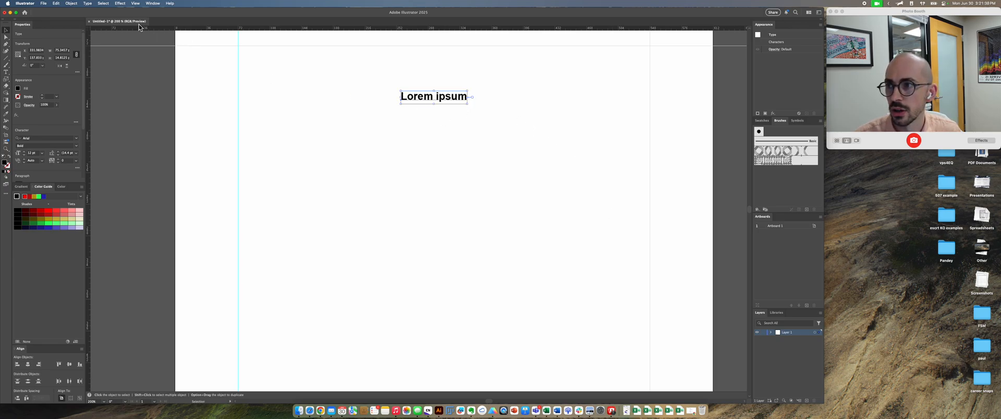
click(87, 4)
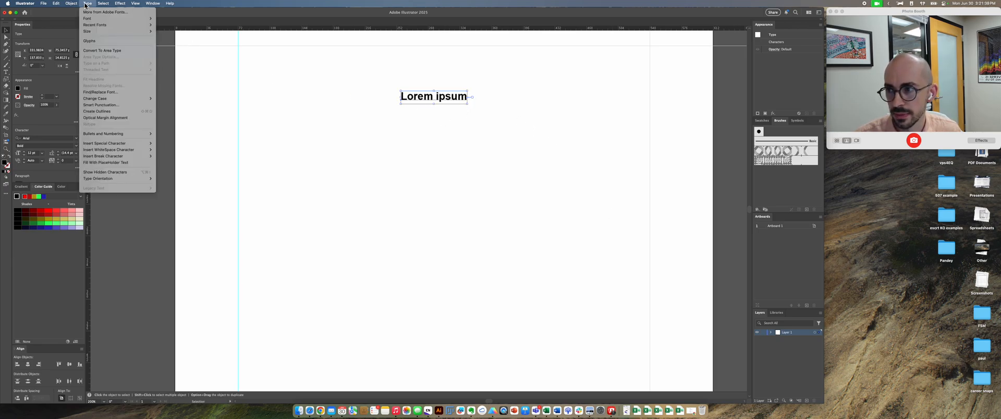
click(112, 52)
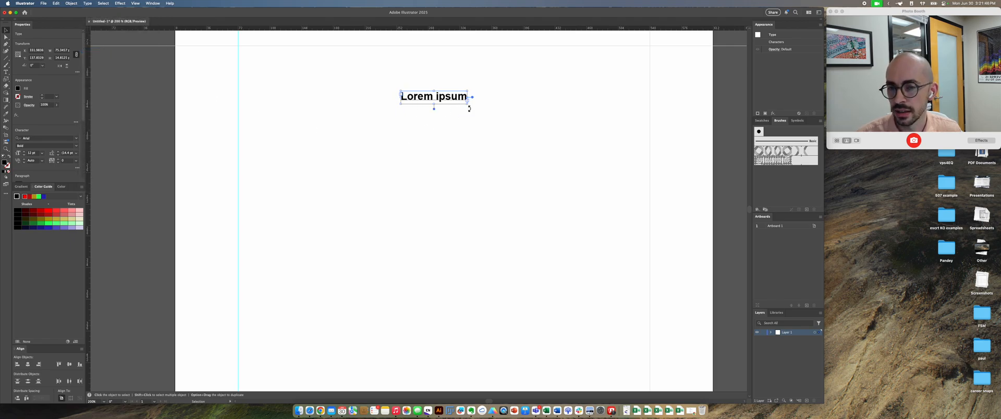
drag(469, 107, 633, 246)
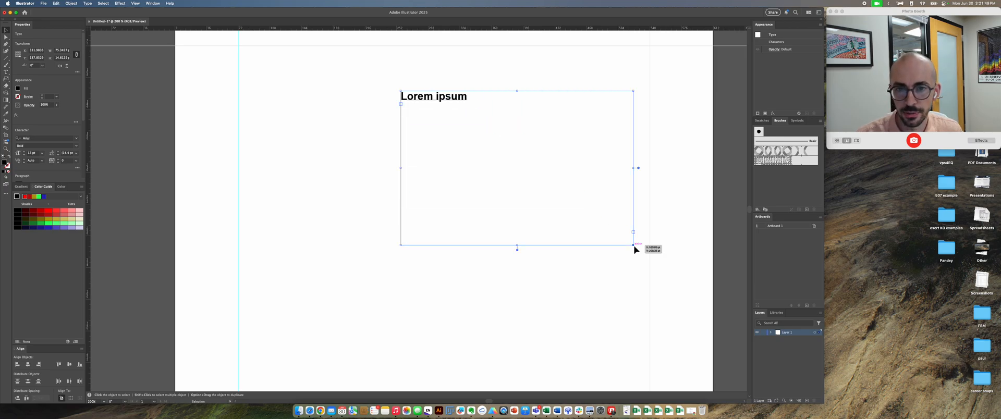
Step: Add a filler line "sdkhskdsk" inside the area text frame, and replace the frame's entire contents with "1"
double_click(466, 100)
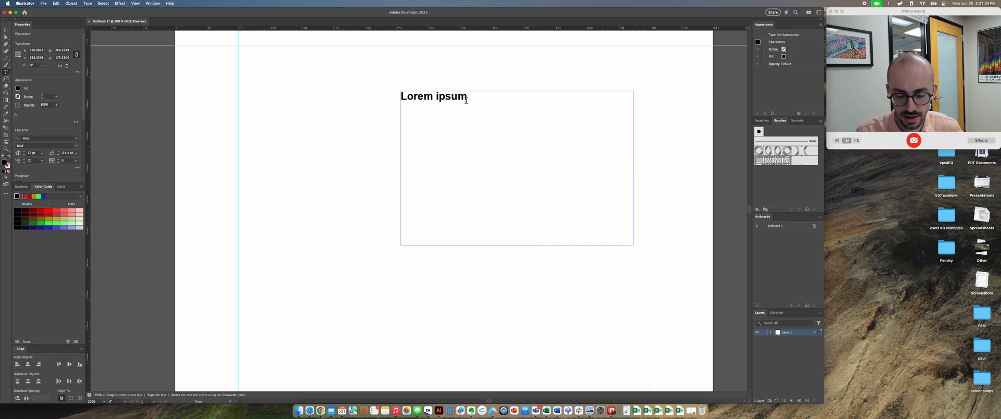
text(sdkhskdsk)
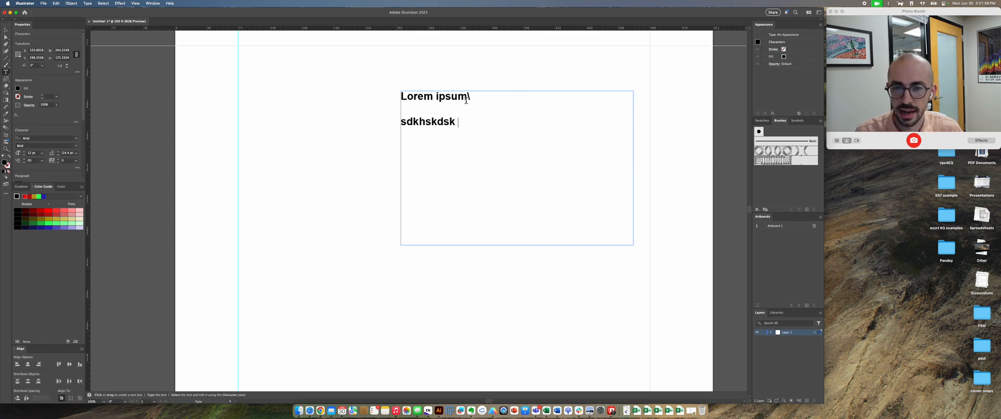
key(super+a)
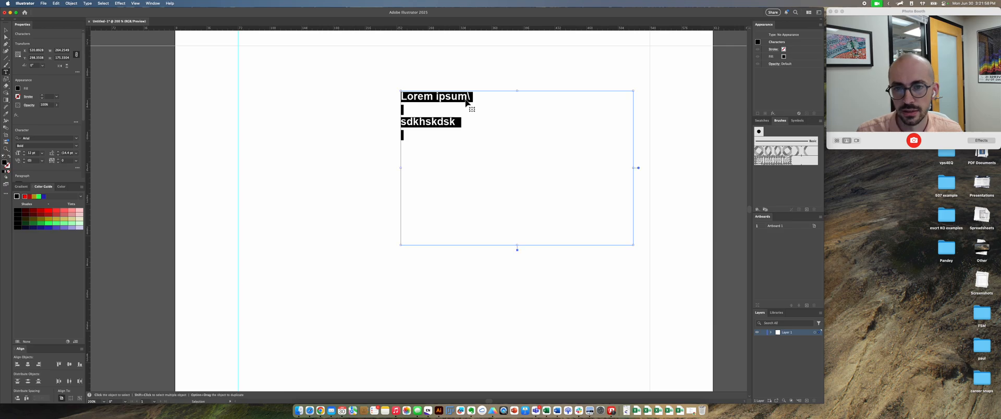
key(BackSpace)
text(1)
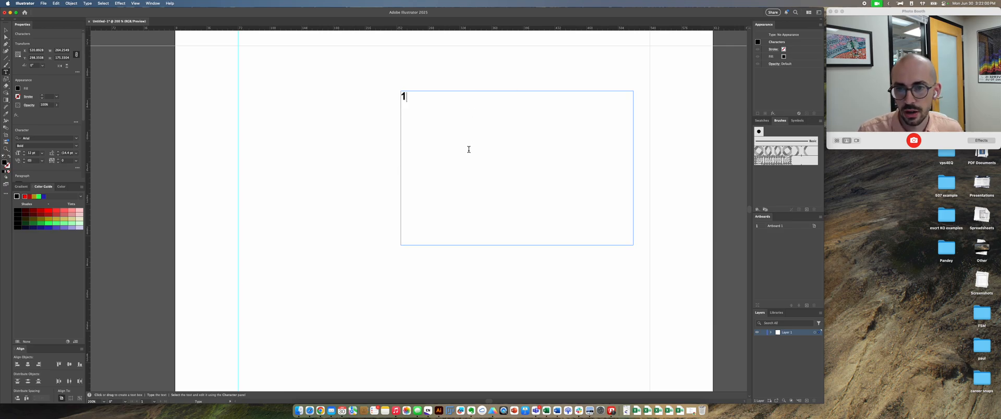
key(Escape)
key(f)
key(e)
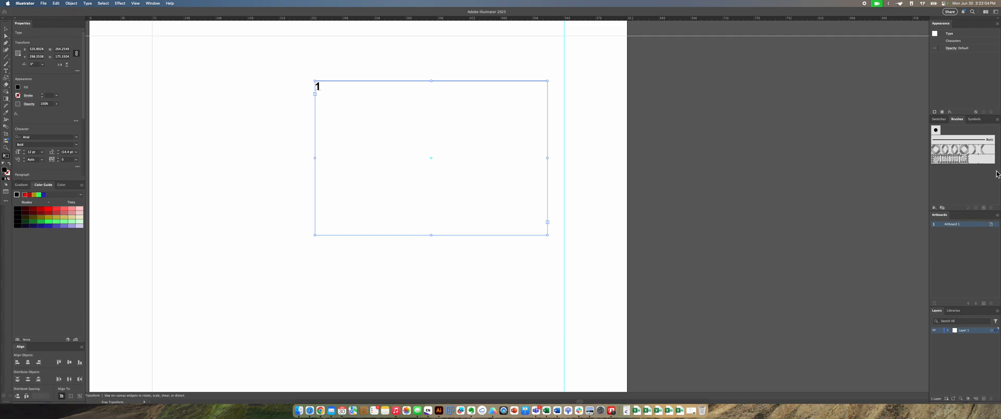
key(v)
key(alt+super+Left)
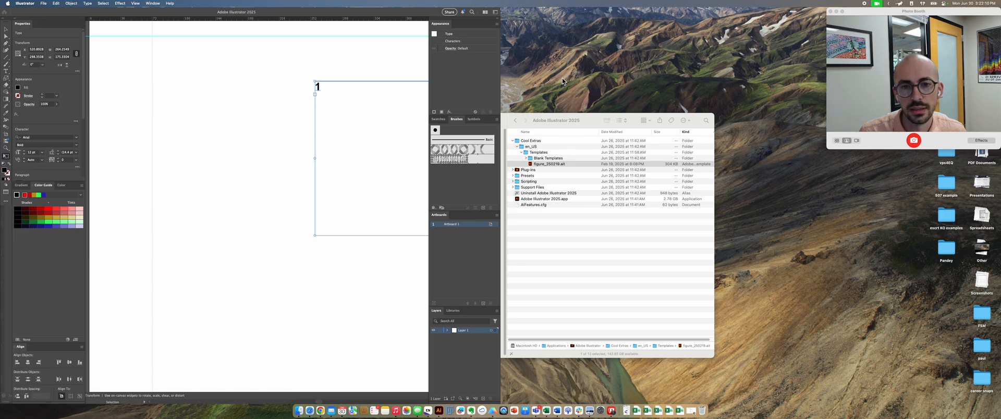
click(592, 78)
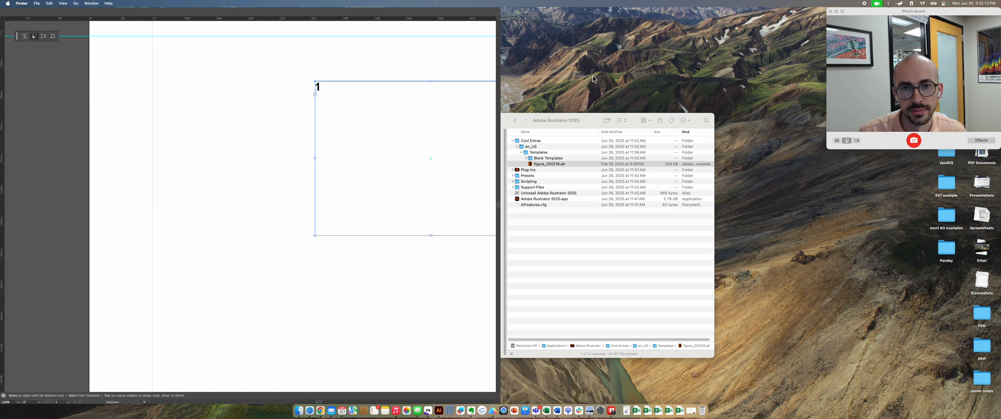
double_click(473, 13)
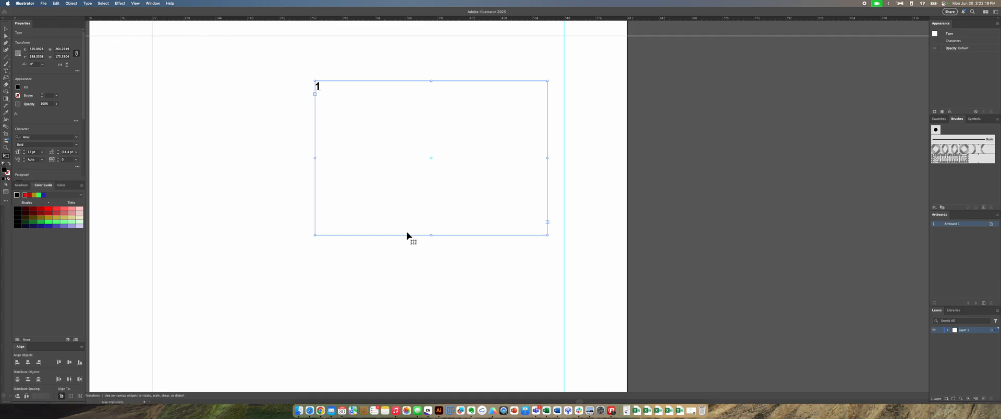
key(ctrl+alt+Left)
drag(273, 146, 205, 150)
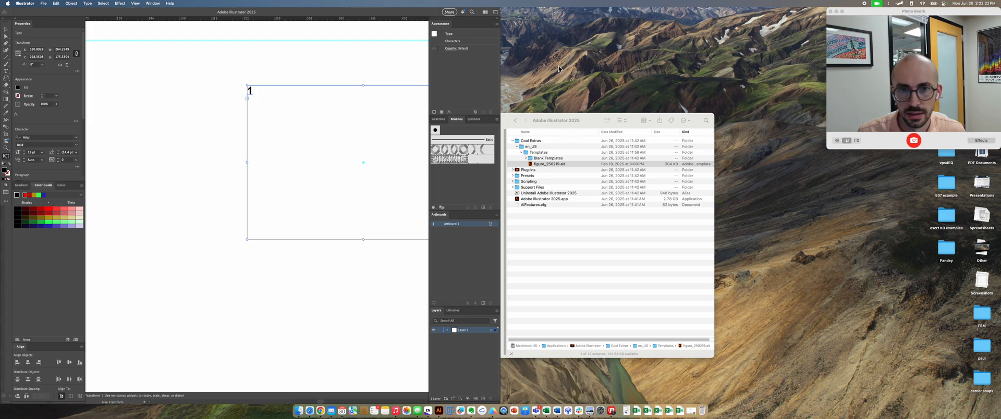
key(v)
key(ctrl+alt+Return)
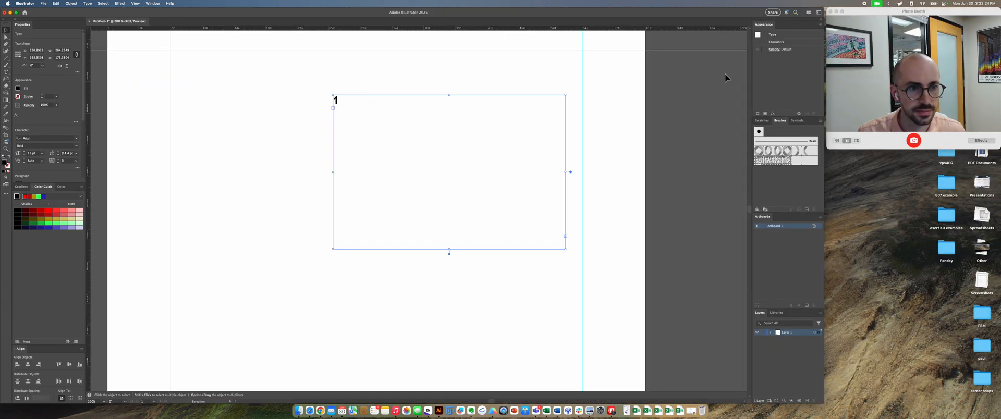
Step: Convert the "1" area text back to point type and reposition it in the upper middle of the artboard
click(586, 105)
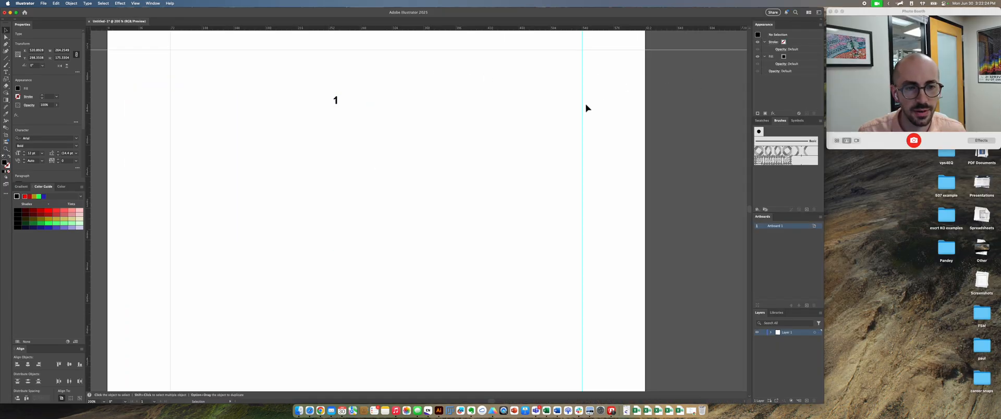
click(338, 105)
click(70, 4)
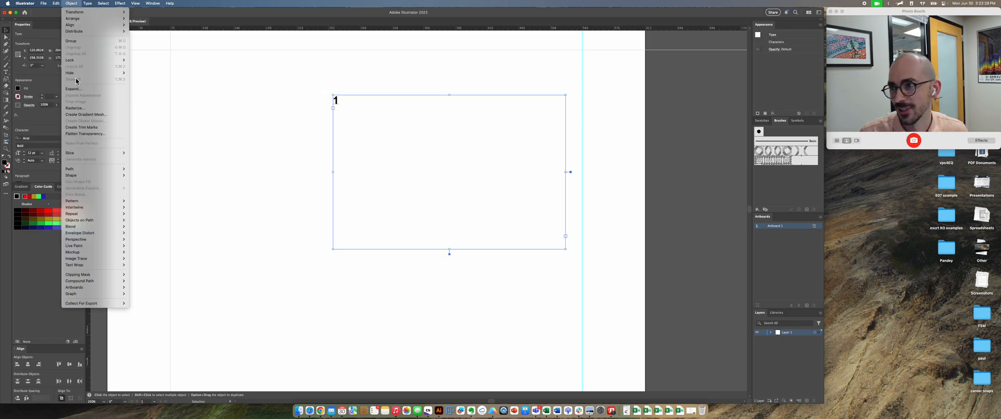
mouse_move(91, 4)
click(96, 51)
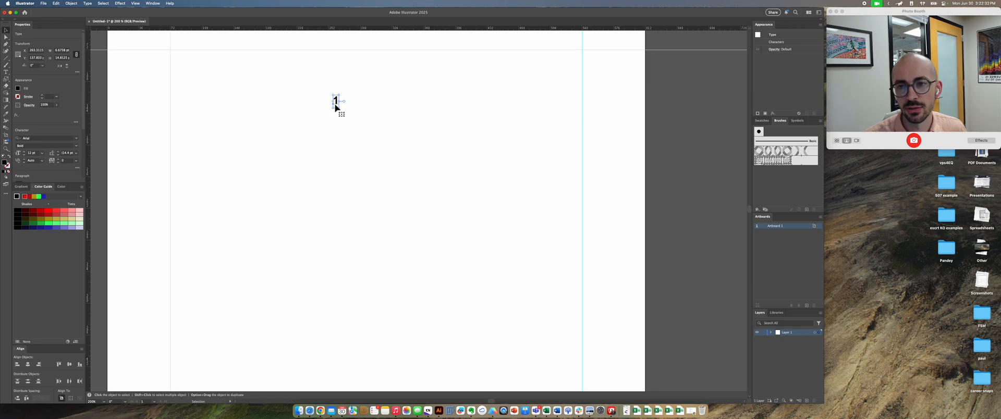
drag(335, 107, 440, 140)
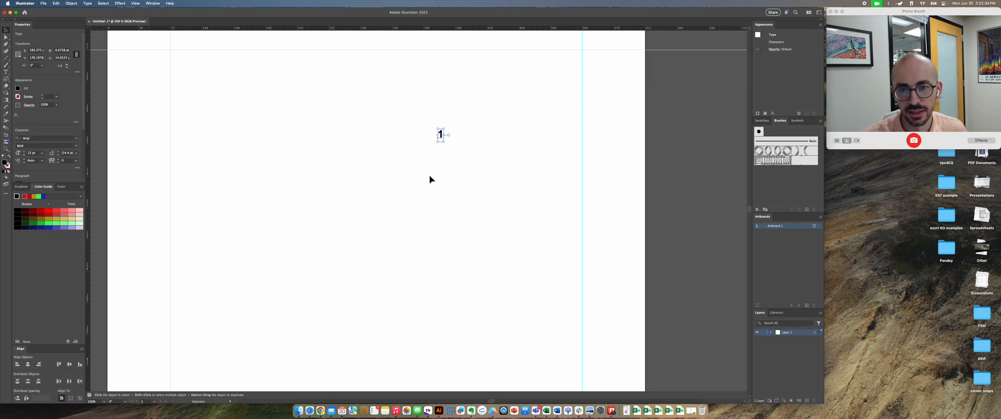
scroll(429, 180, down, 1)
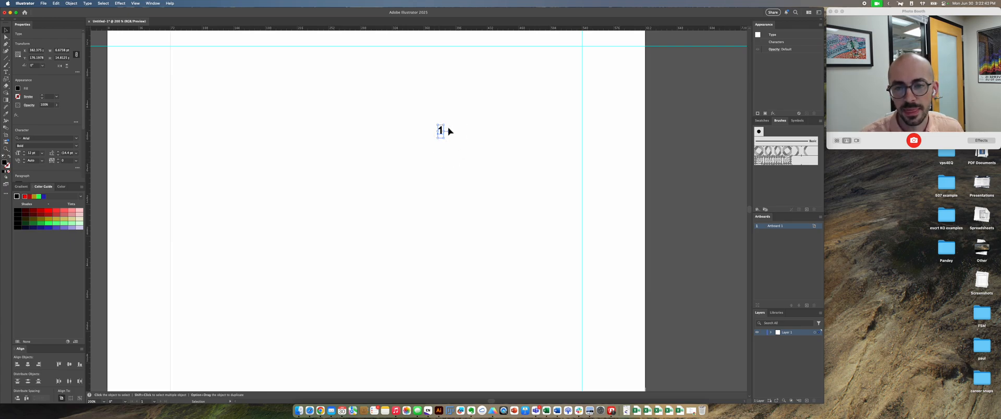
drag(441, 131, 375, 160)
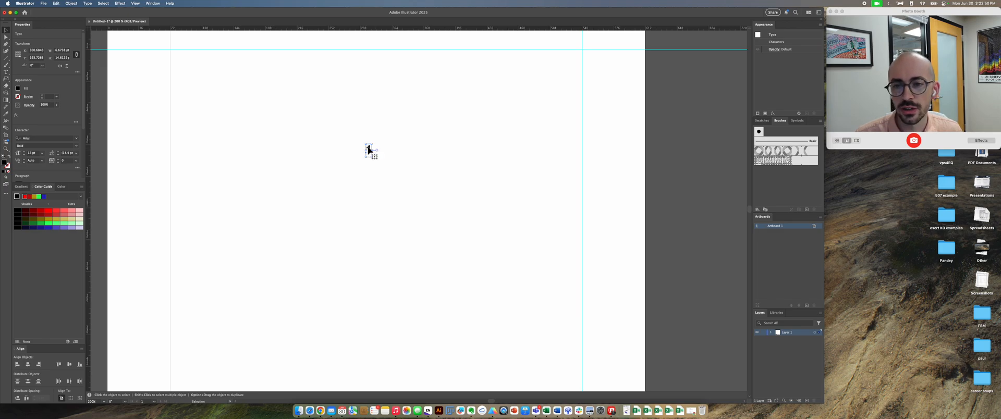
Step: Undo a distorted stretch of the "1", scale it proportionally to about 80 by 177 pt, and shift it up and left
drag(371, 156, 501, 251)
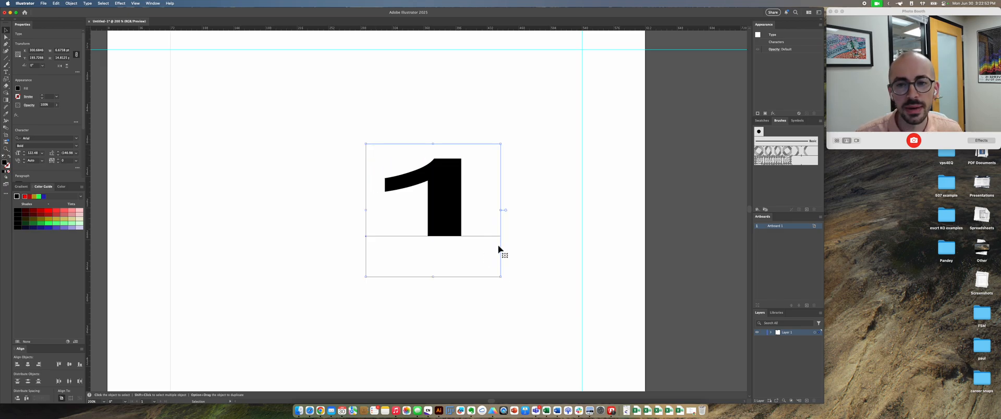
key(super+z)
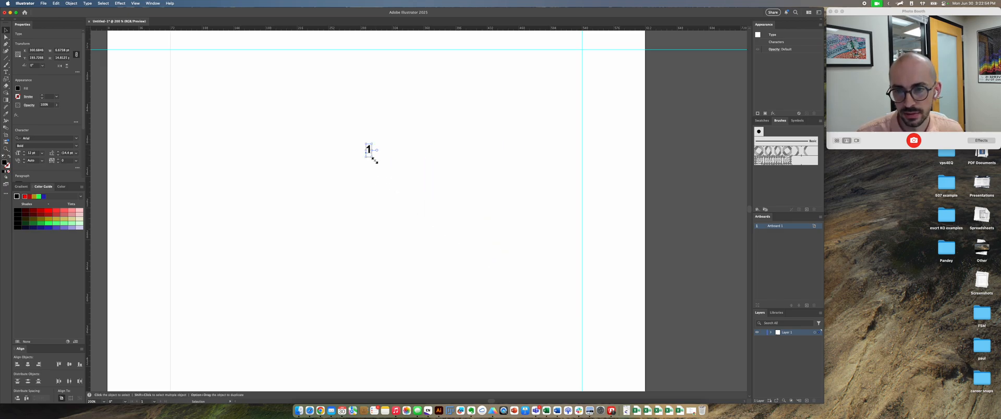
drag(372, 156, 508, 301)
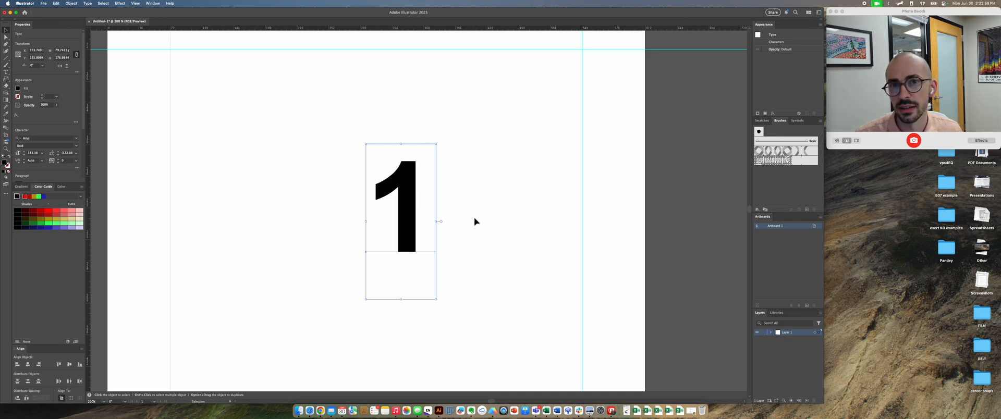
click(476, 200)
drag(409, 190, 356, 158)
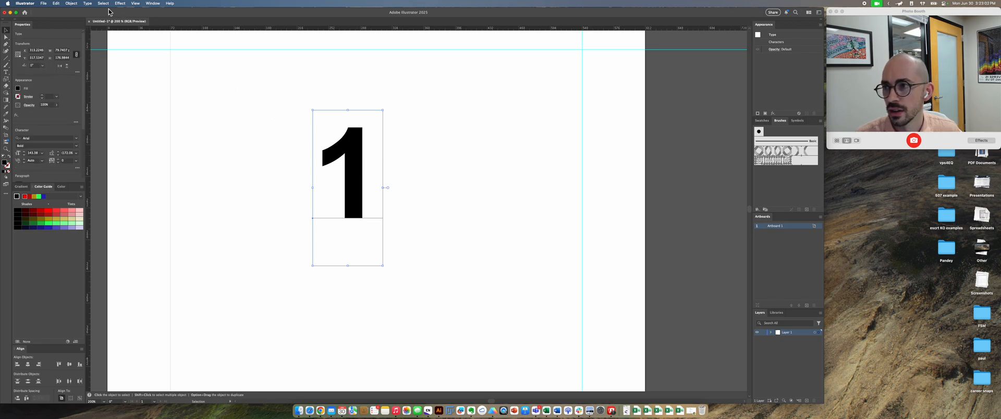
Step: Expand the large "1" text object into editable outlines
click(71, 3)
click(102, 89)
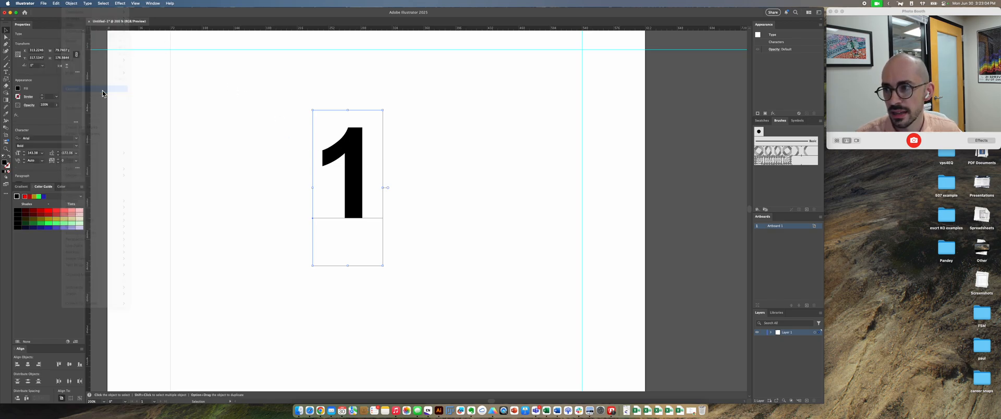
click(237, 178)
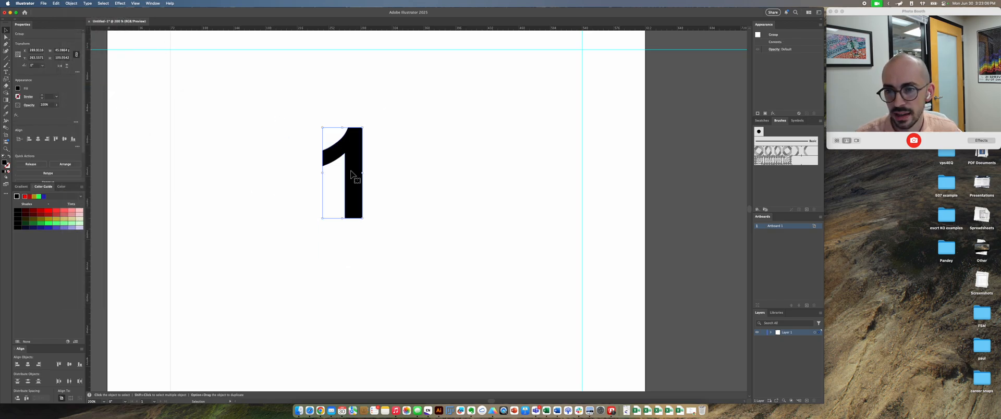
Step: Move the outlined "1" up and right, and try pulling an anchor of its curved arm outward before undoing that distortion
drag(357, 159, 327, 70)
key(a)
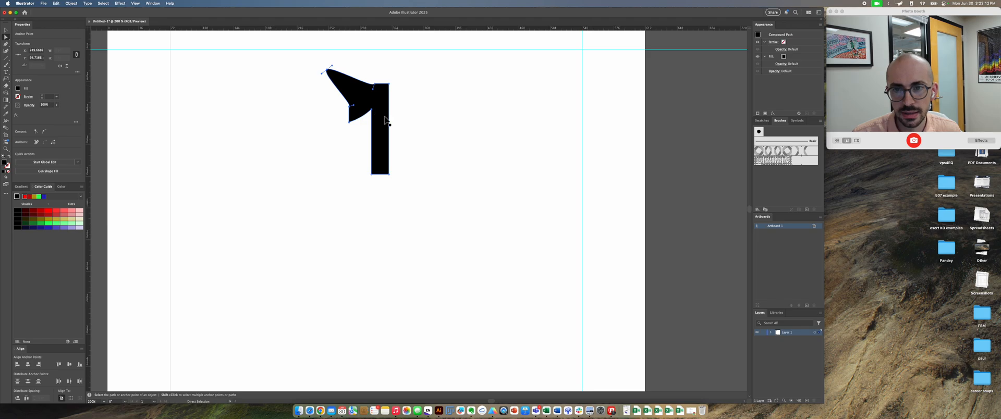
key(super+z)
key(v)
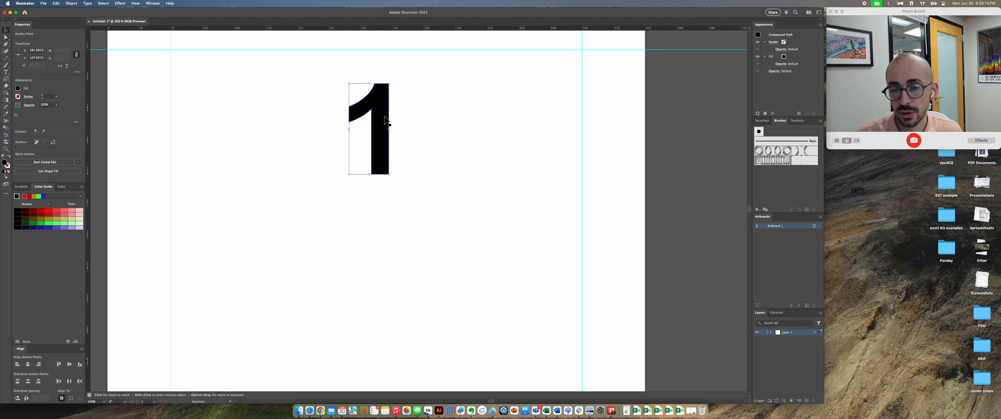
Step: Delete the outlined "1" and add a "Lorem ipsum" placeholder point text in the upper middle of the artboard
drag(384, 121, 417, 158)
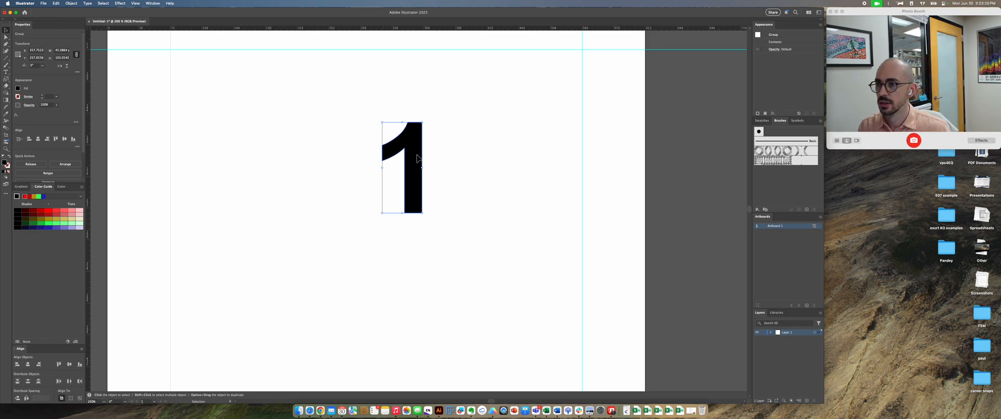
key(Delete)
click(7, 73)
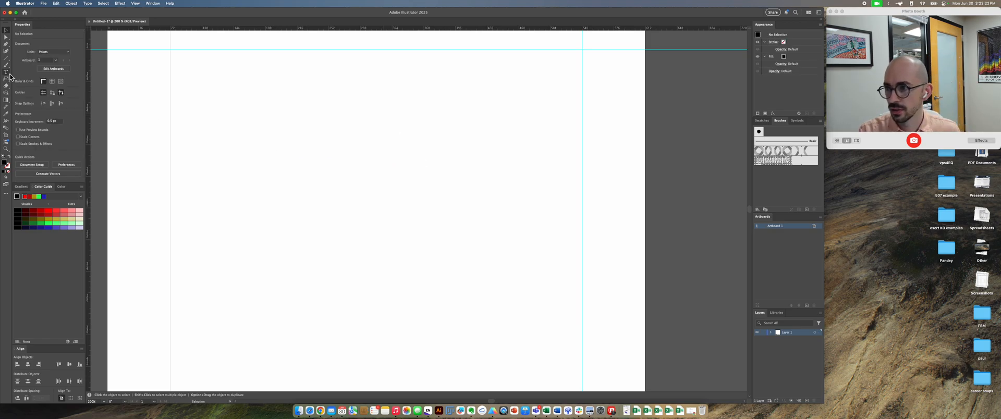
click(303, 130)
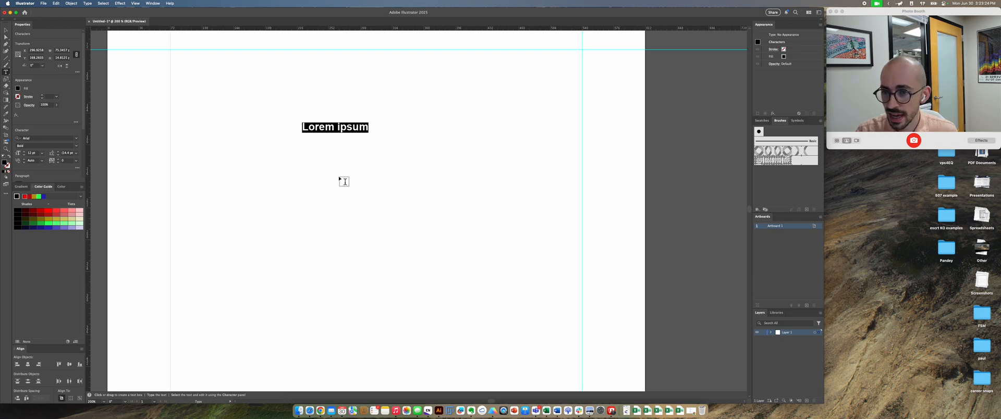
key(Escape)
Step: Turn on automatic spell checking for the document's text
click(79, 4)
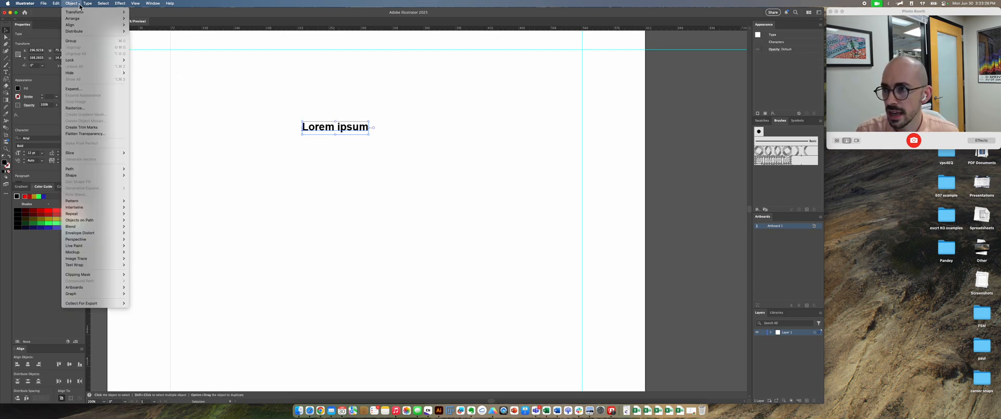
click(78, 4)
click(68, 4)
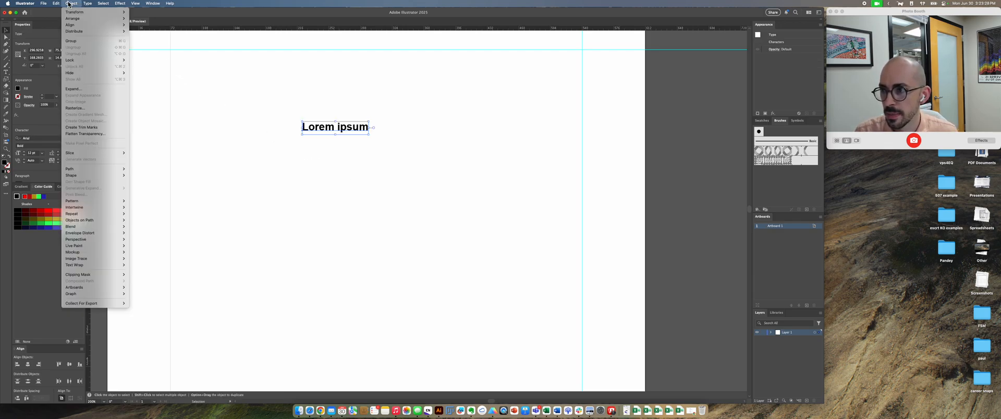
mouse_move(60, 4)
mouse_move(92, 102)
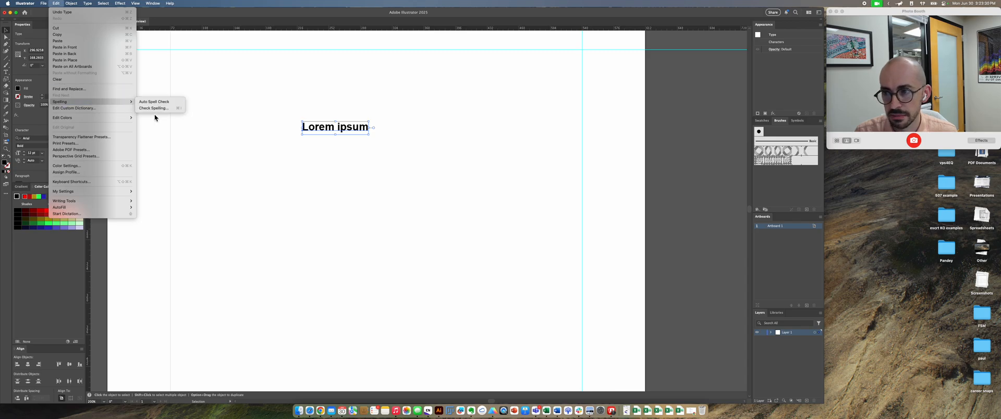
click(163, 102)
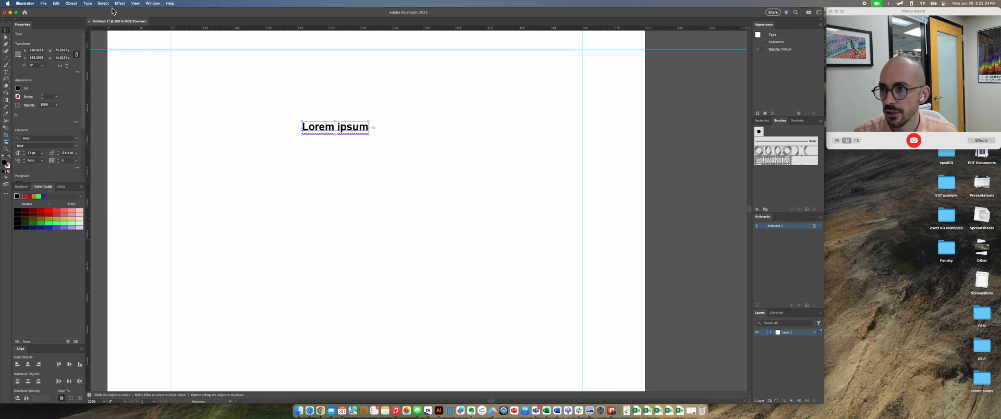
Step: Show the hidden characters in the "Lorem ipsum" text
click(138, 4)
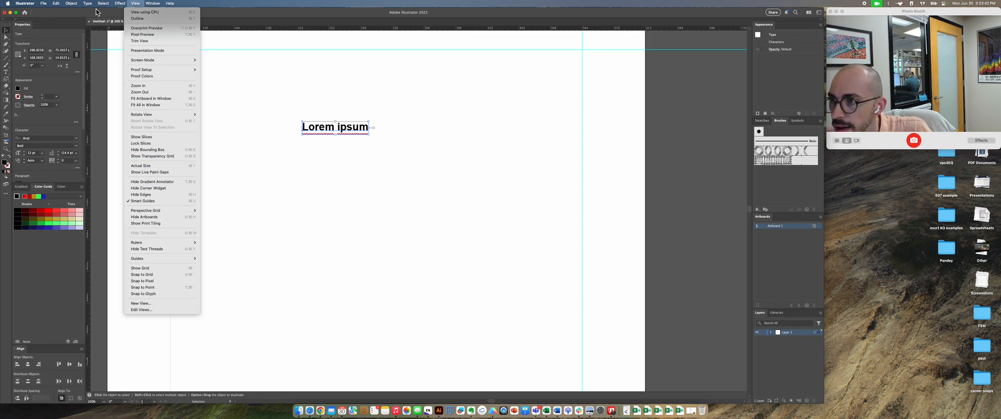
mouse_move(84, 4)
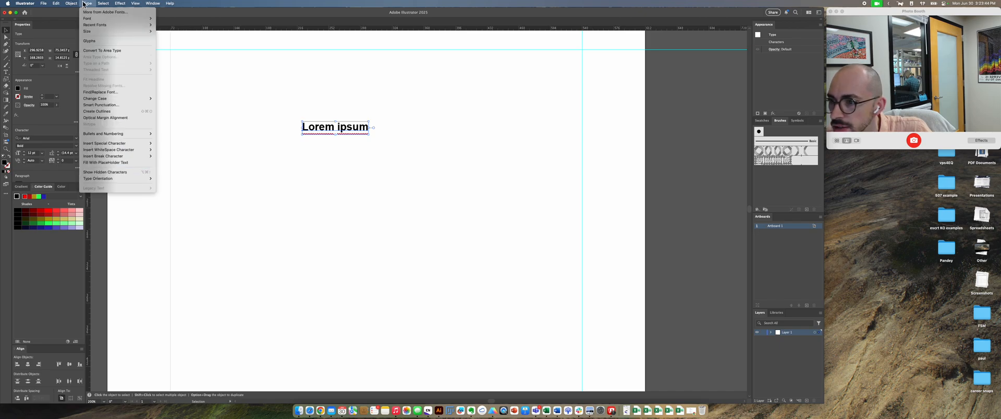
click(118, 171)
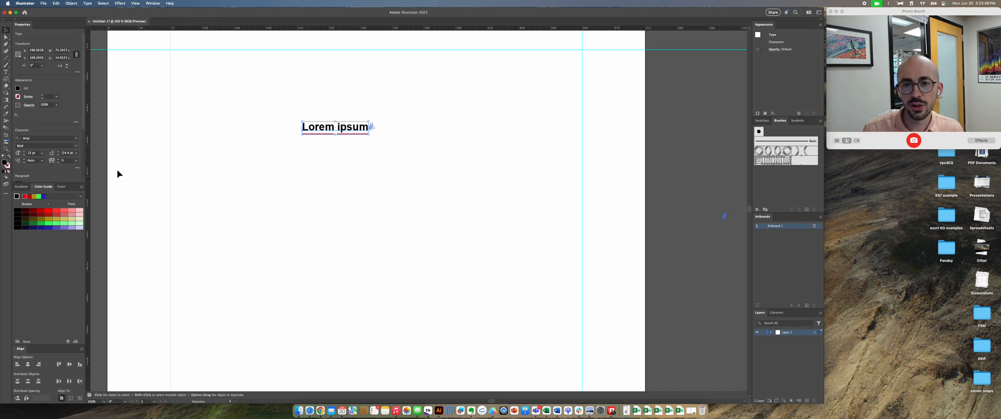
Step: Examine the hidden characters of "Lorem ipsum" up close, adding a line break at the end of the text and removing it
click(347, 154)
click(358, 133)
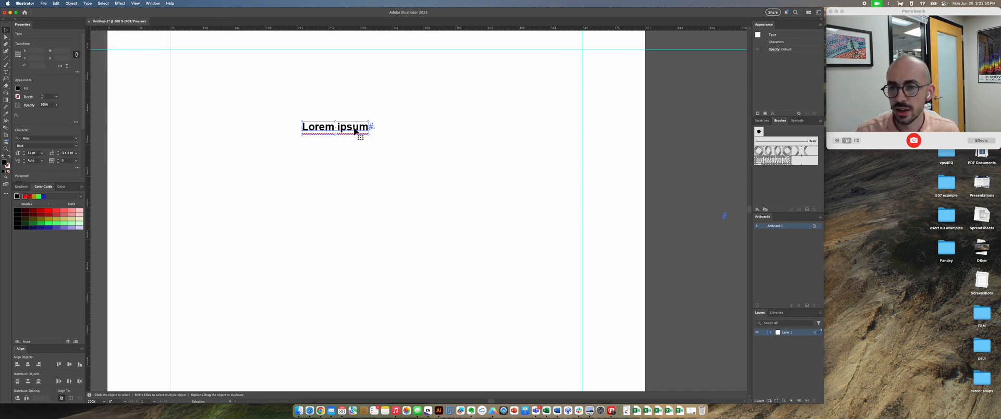
key(super+equal)
key(super+equal)
key(super+equal)
key(super+equal)
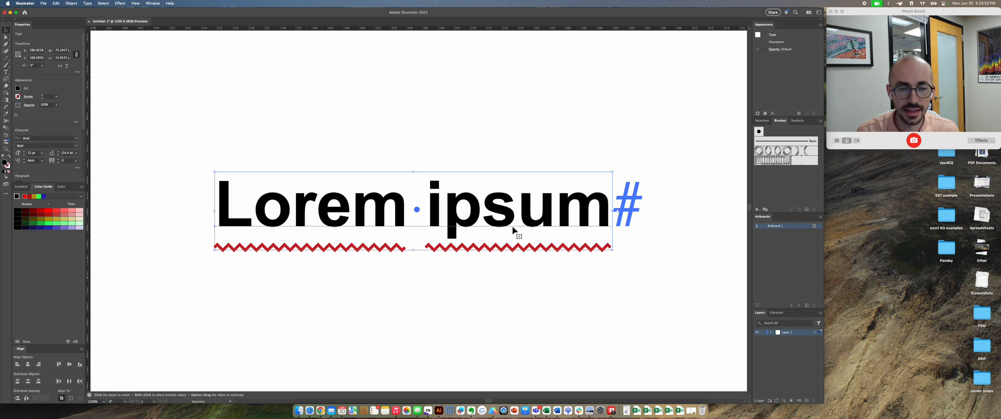
double_click(604, 218)
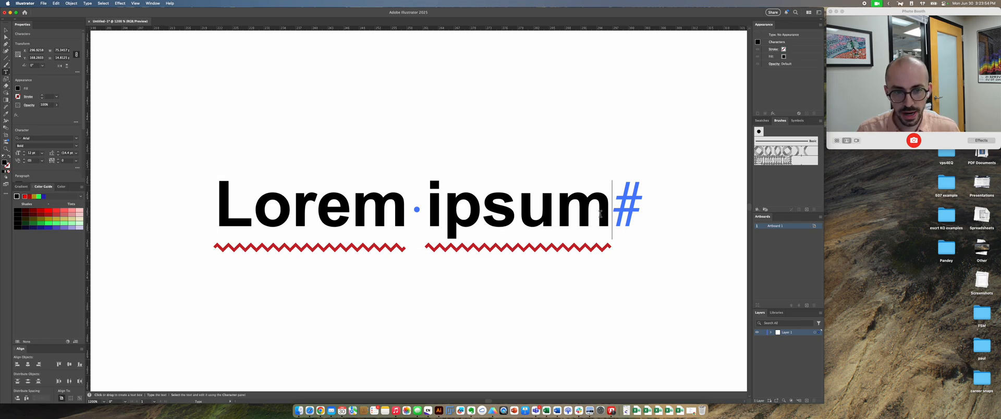
key(Return)
key(BackSpace)
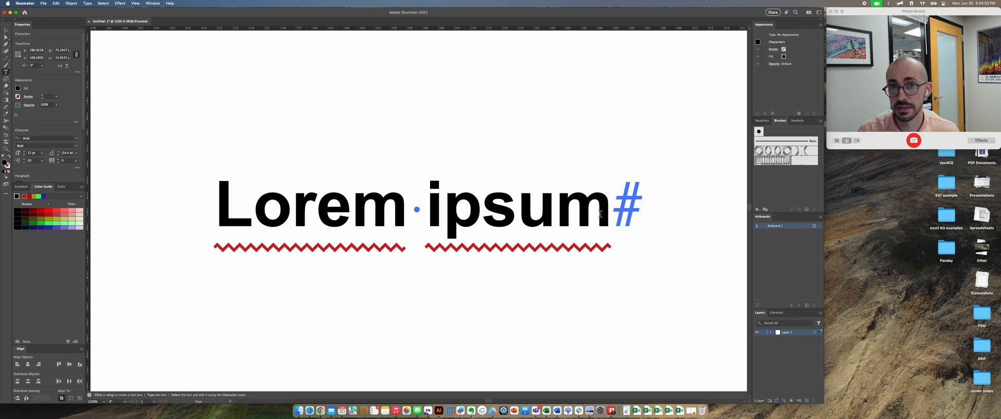
key(Escape)
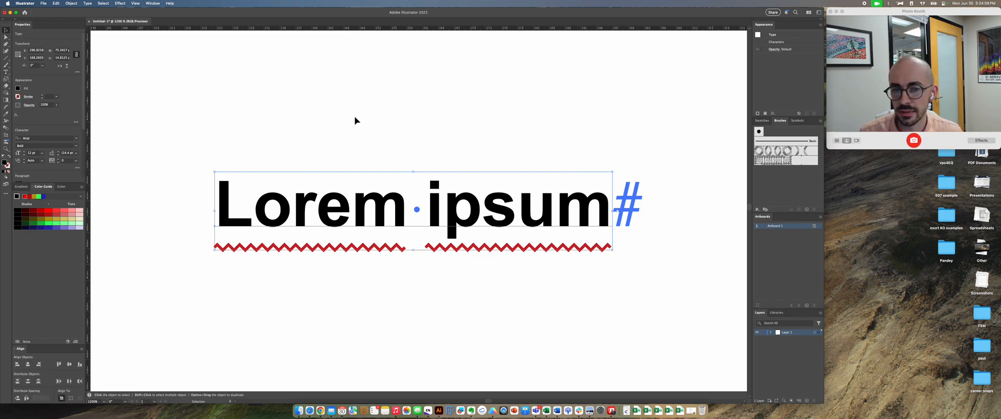
Step: Delete the "Lorem ipsum" text from the artboard
key(super+minus)
key(super+minus)
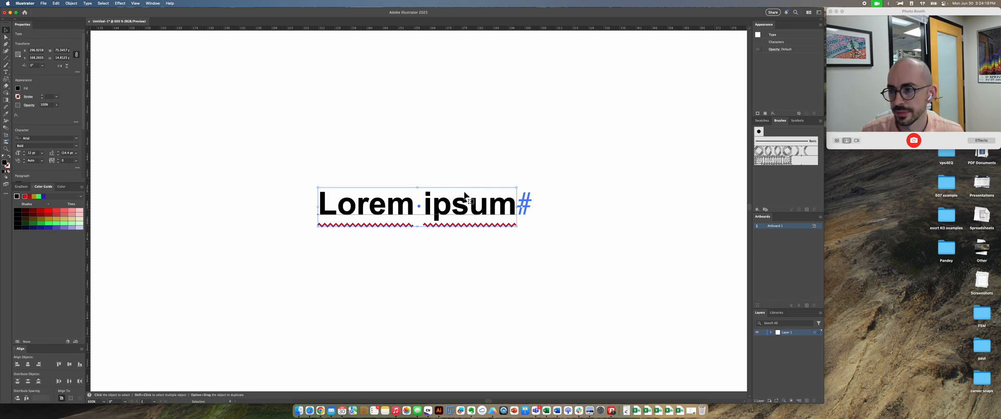
scroll(377, 170, down, 1)
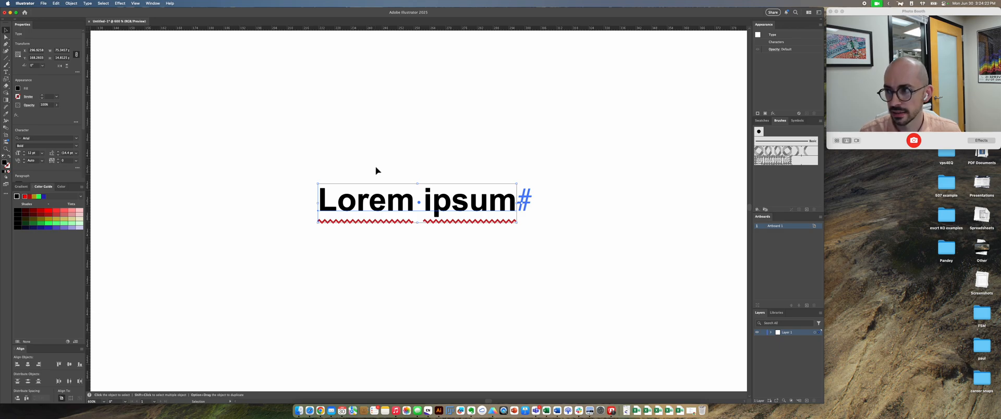
key(Delete)
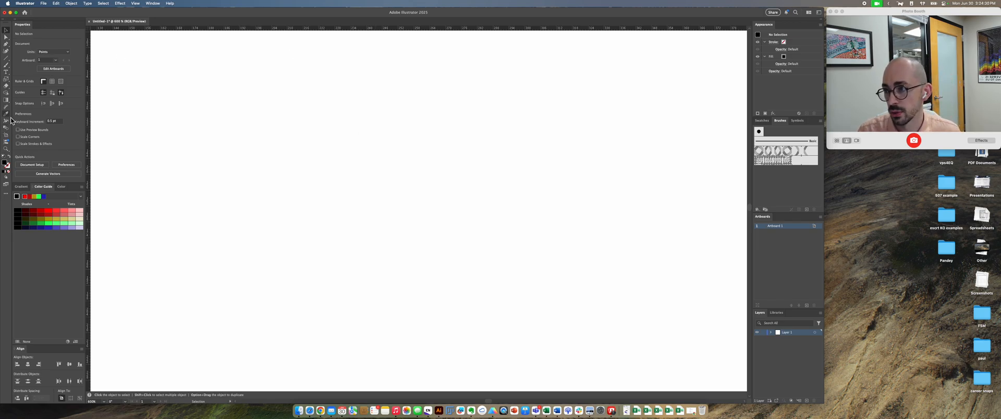
Step: Draw a rectangle about 56 by 49 pt and a square about 60 pt wide to its lower right
click(5, 59)
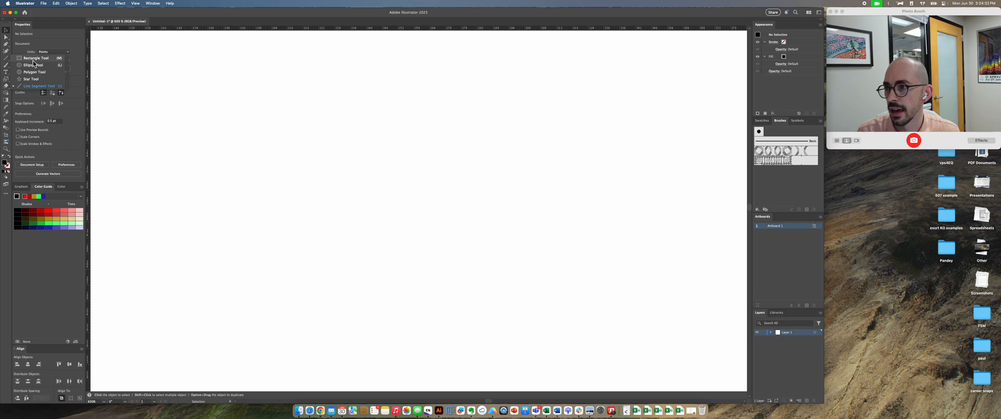
click(36, 58)
drag(219, 101, 367, 229)
drag(548, 137, 705, 292)
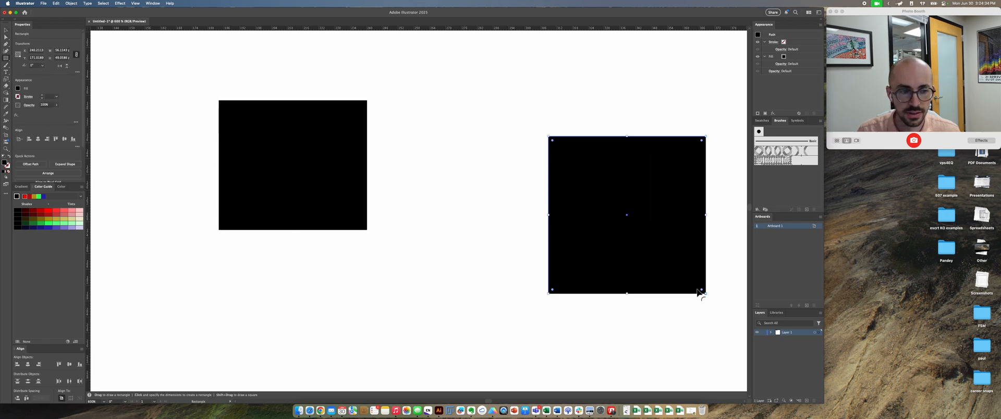
key(v)
Step: Give the square a green stroke and a magenta fill from the swatches
click(761, 120)
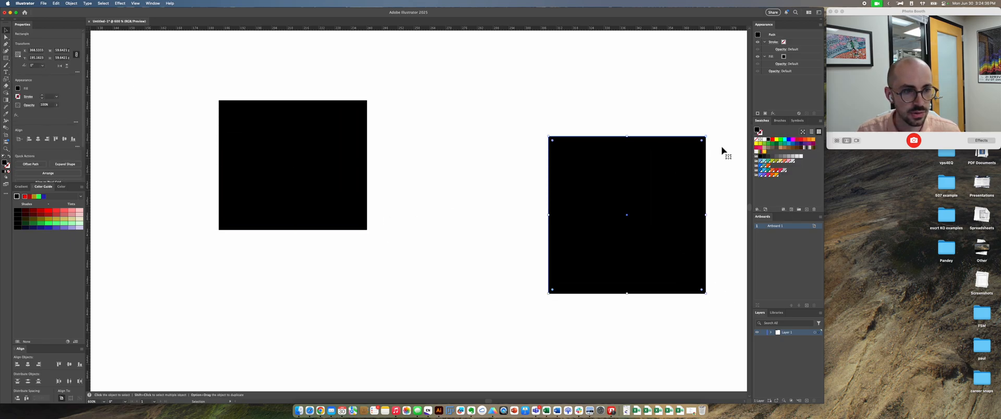
click(761, 134)
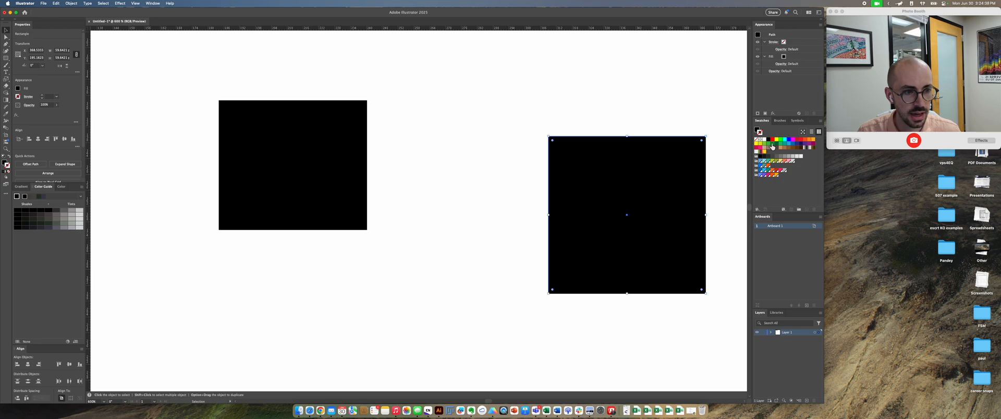
click(772, 144)
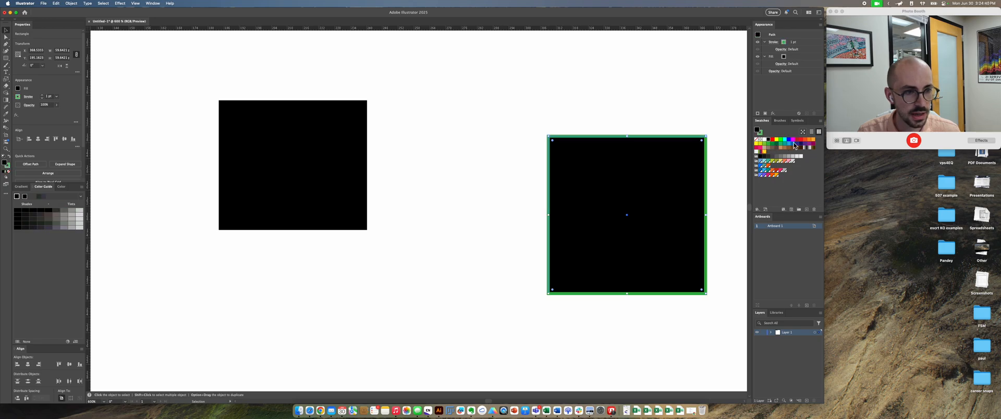
click(793, 140)
click(587, 109)
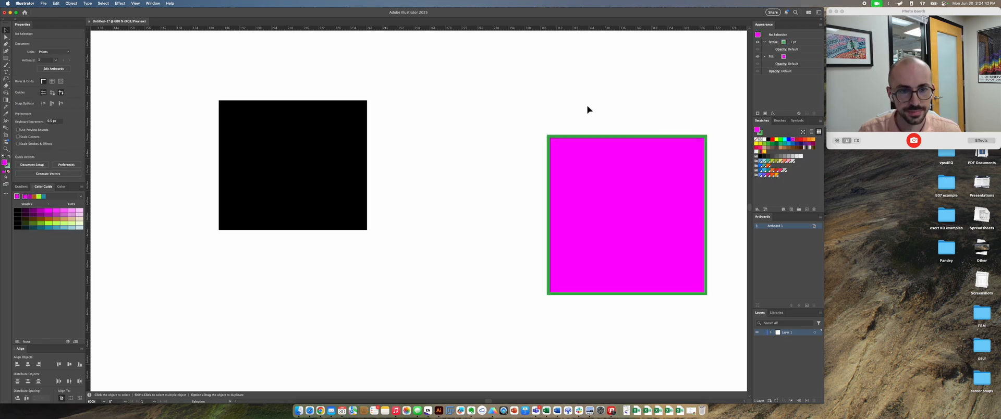
Step: Move the black rectangle up and closer to the magenta square, and set the square's stroke weight to 4 pt
drag(314, 148, 426, 124)
click(584, 151)
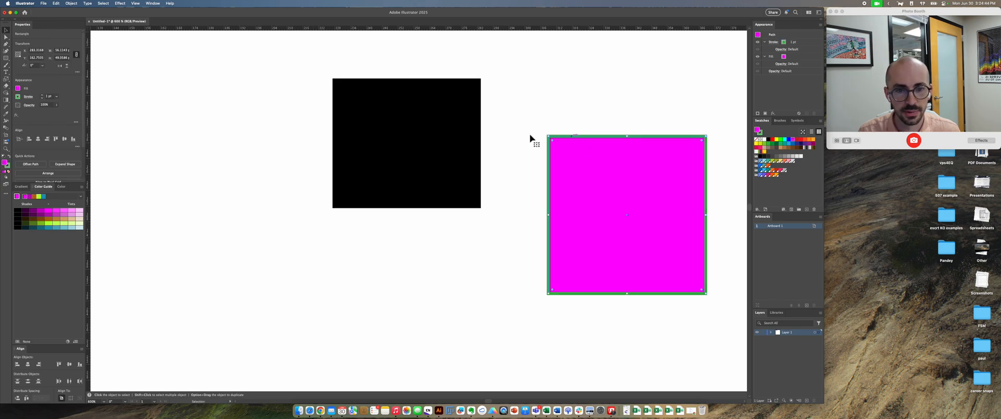
click(42, 96)
click(41, 96)
click(42, 96)
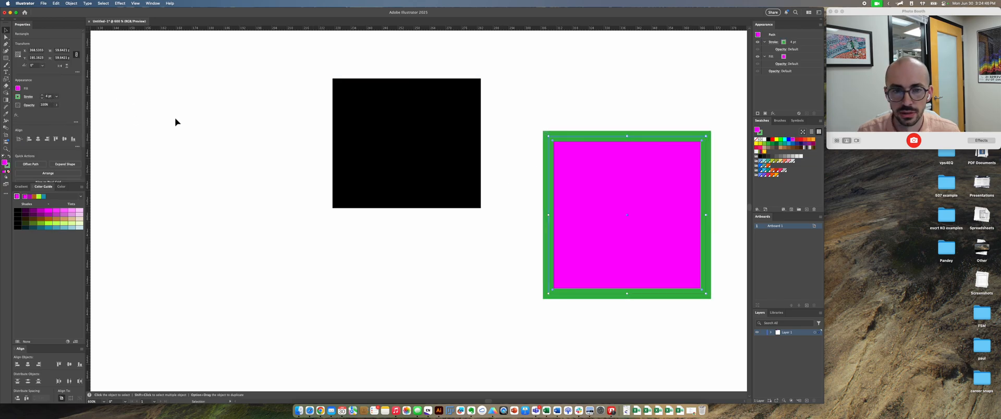
click(219, 123)
Step: Select the black rectangle
click(364, 137)
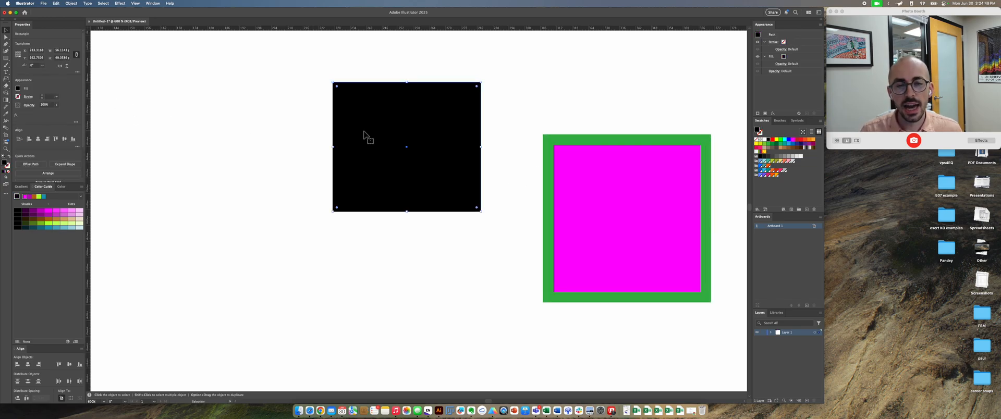
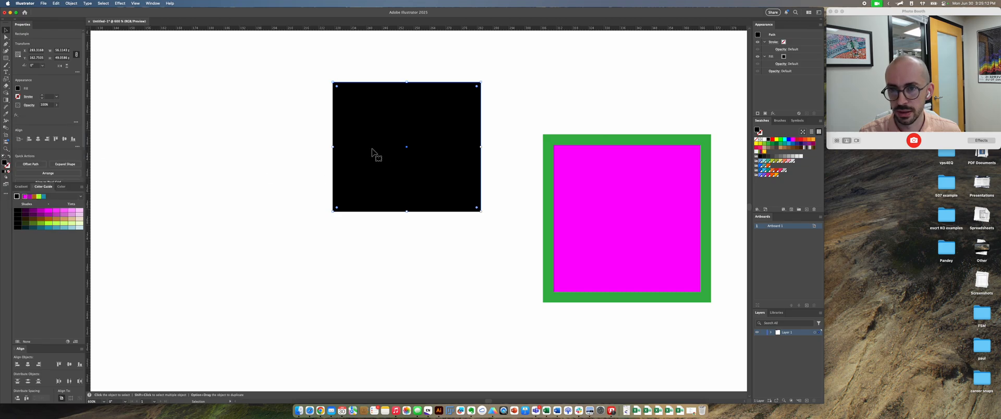
Step: Try copying the magenta square's fill and stroke onto the selected black rectangle with the Eyedropper, and undo it
click(8, 115)
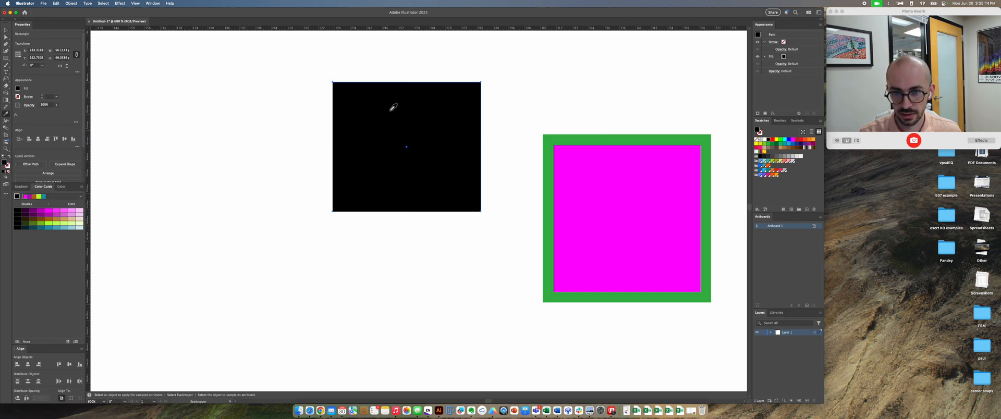
click(579, 172)
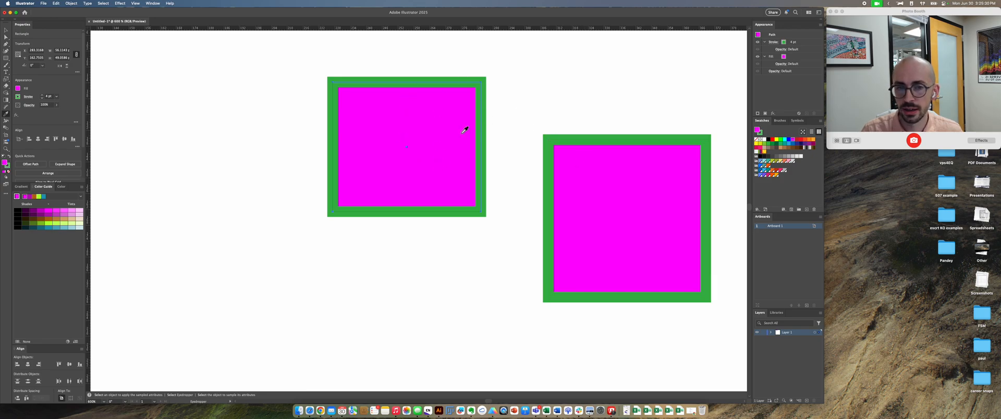
click(487, 146)
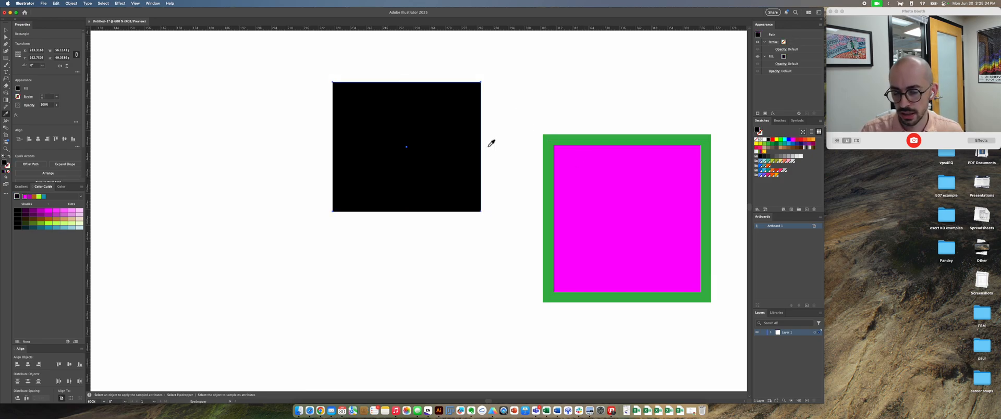
Step: Select the magenta square and apply its fill and stroke to the black rectangle with the Eyedropper in reverse
key(v)
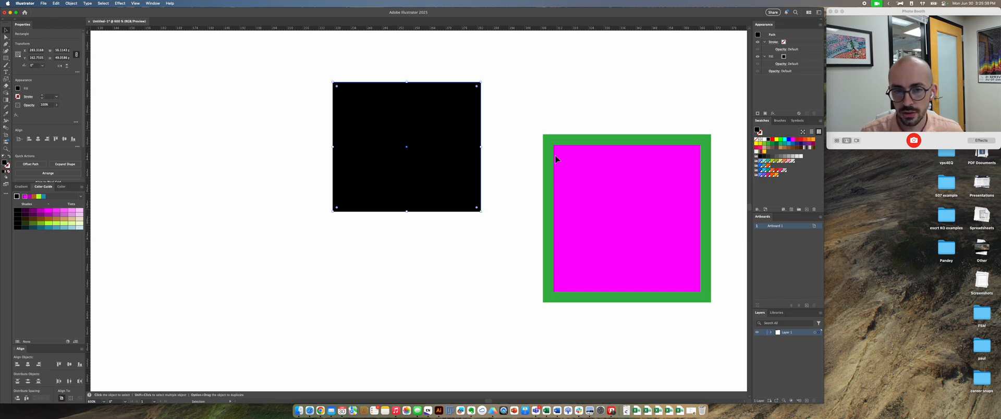
click(593, 185)
key(i)
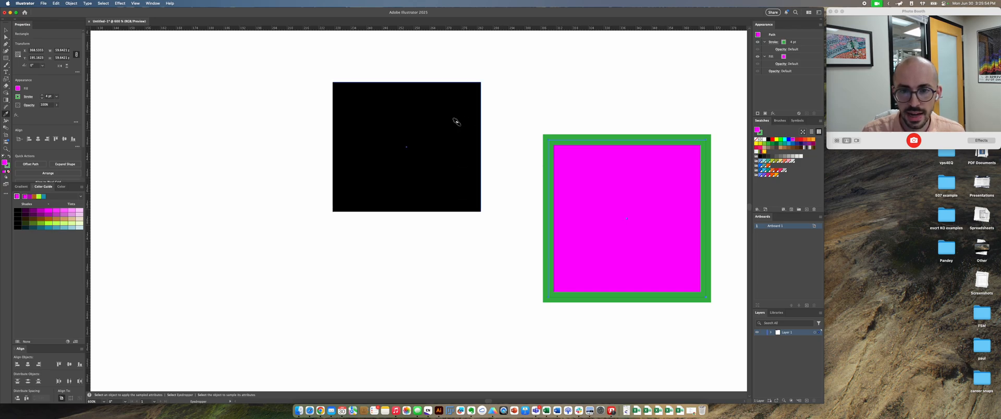
click(456, 121)
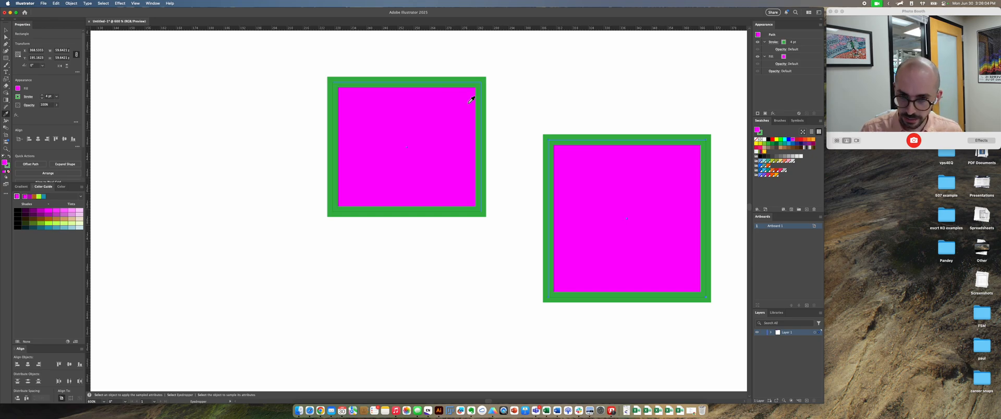
Step: Move the smaller magenta rectangle down and left, and the larger magenta square up and left to level them
key(v)
click(549, 96)
drag(467, 109, 440, 131)
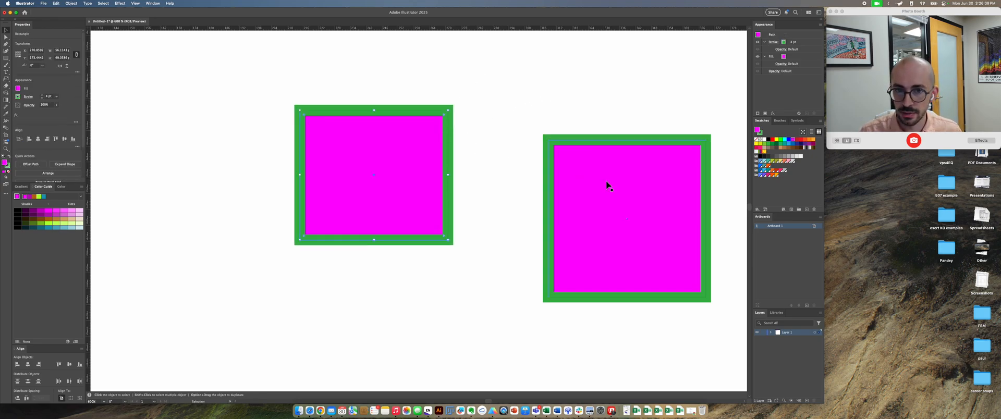
drag(605, 180, 580, 137)
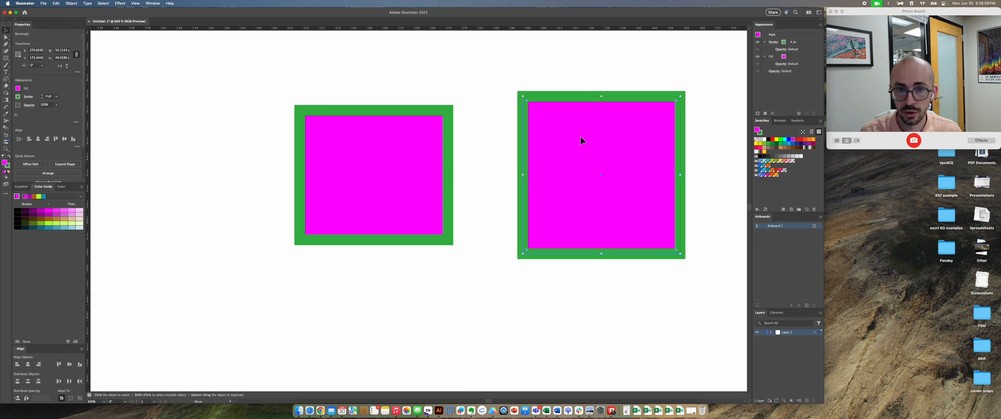
Step: Give the larger square a bright green fill from the swatches and set its stroke to none
click(788, 139)
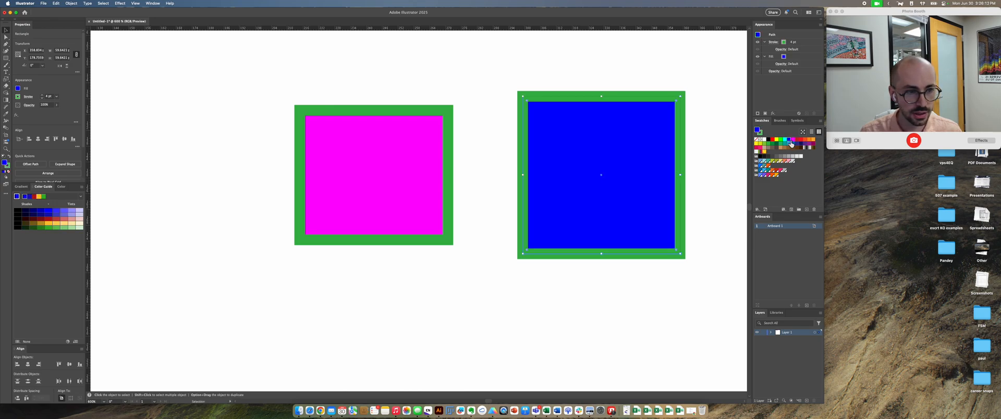
click(780, 140)
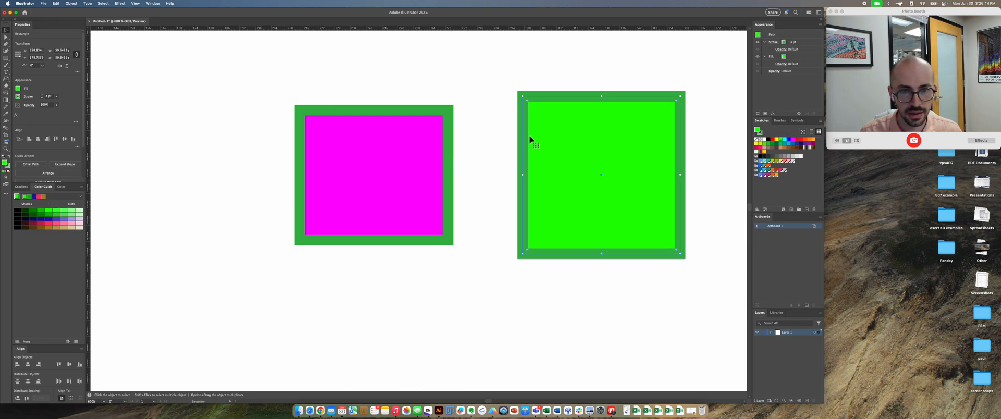
click(759, 133)
click(755, 139)
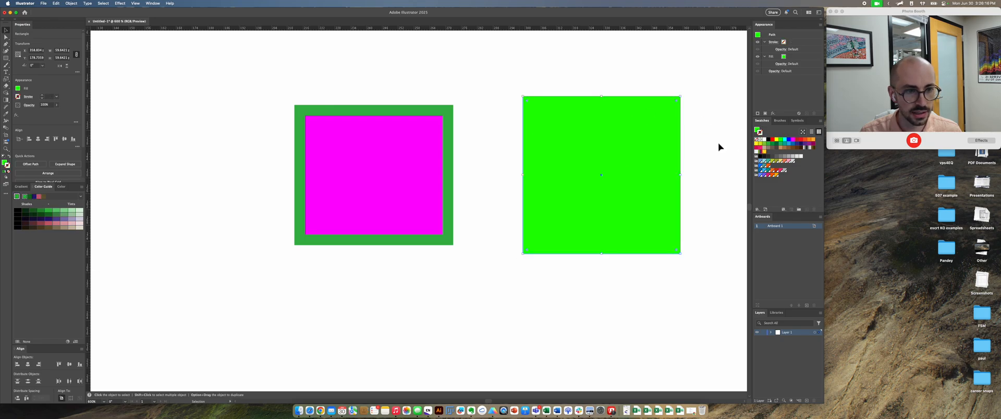
Step: Remove the magenta rectangle's stroke and deselect it
click(408, 163)
click(756, 140)
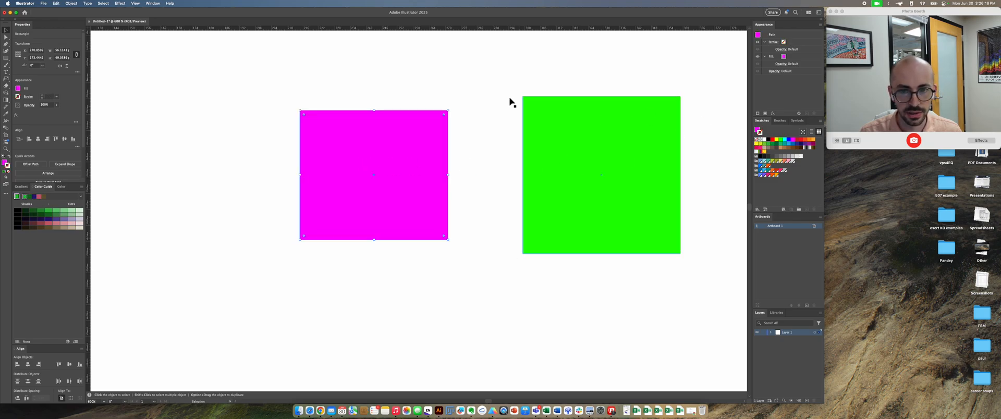
click(489, 110)
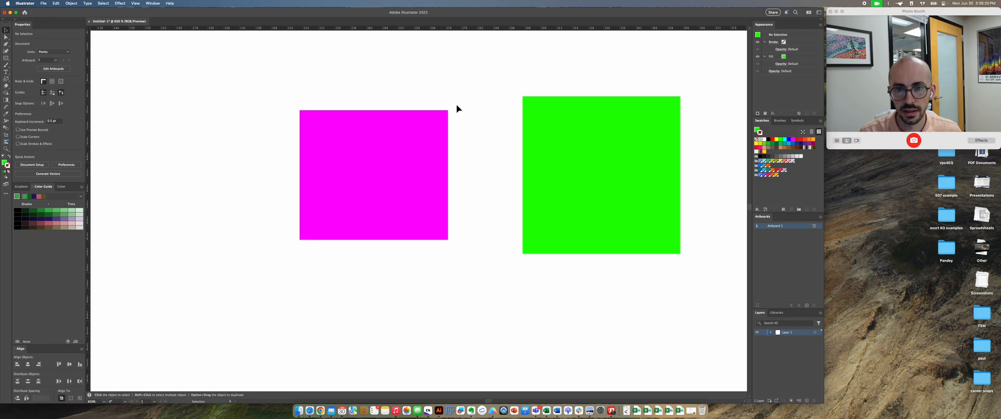
Step: Move the green square up and left, shift the magenta rectangle left, and clear the selection
drag(548, 144, 506, 126)
drag(382, 184, 335, 181)
click(439, 260)
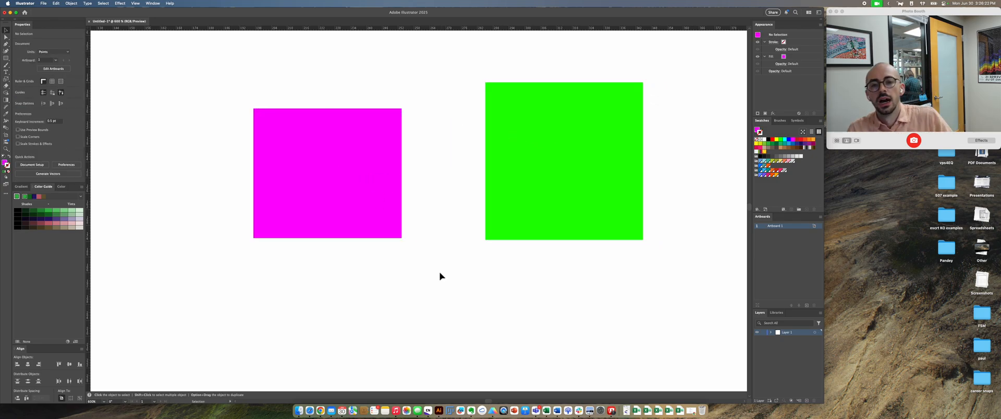
Step: Practise selecting both shapes with selection marquees of different sizes, and clear the selection
scroll(532, 276, down, 1)
drag(542, 270, 327, 98)
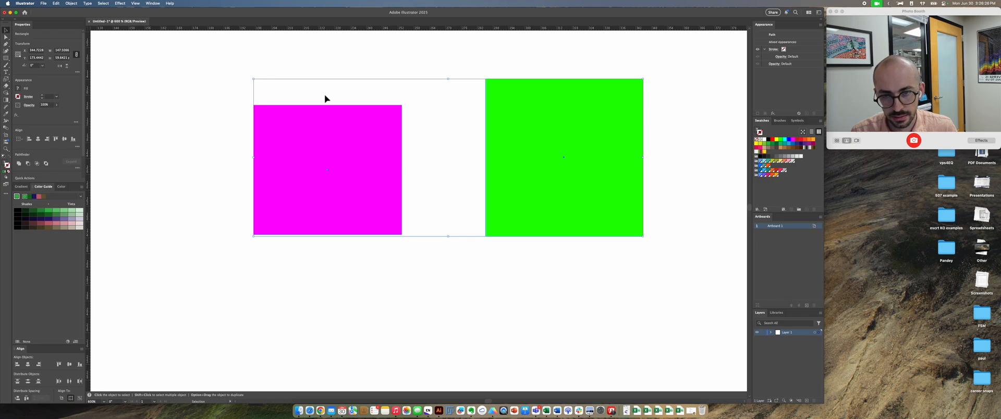
drag(566, 295, 327, 91)
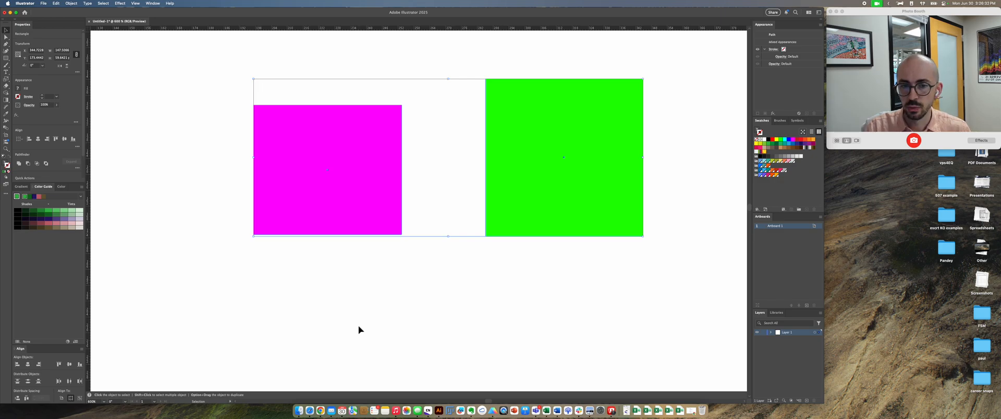
drag(667, 298, 235, 62)
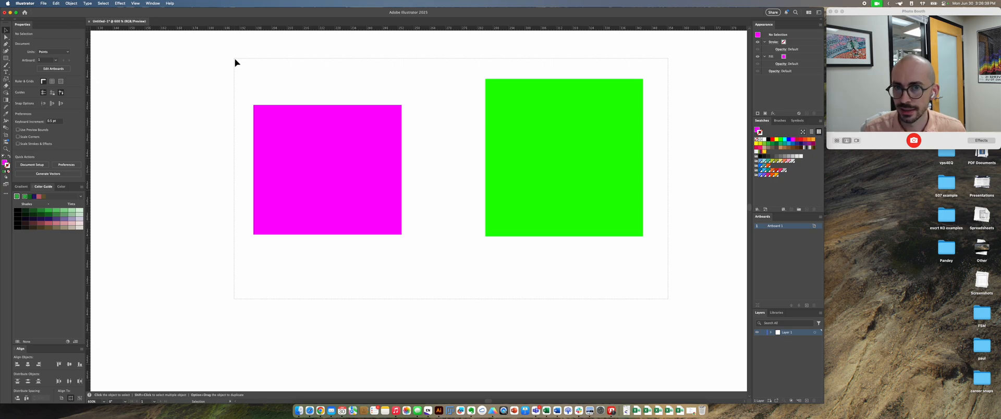
drag(234, 62, 234, 62)
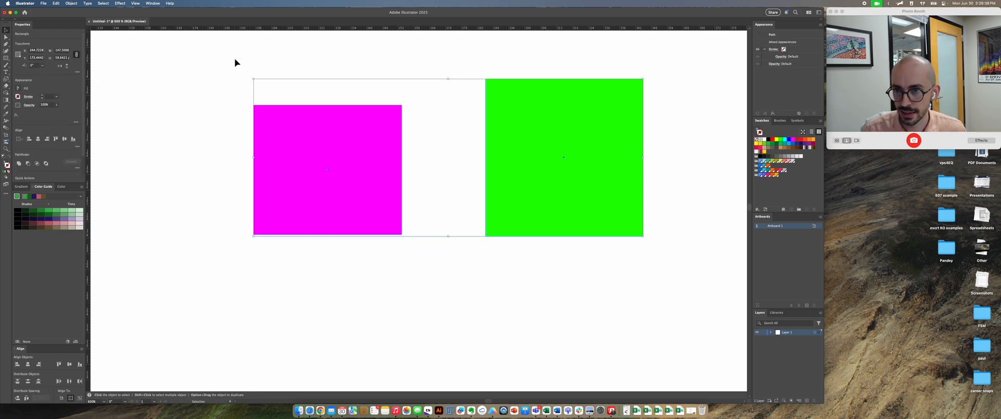
click(441, 243)
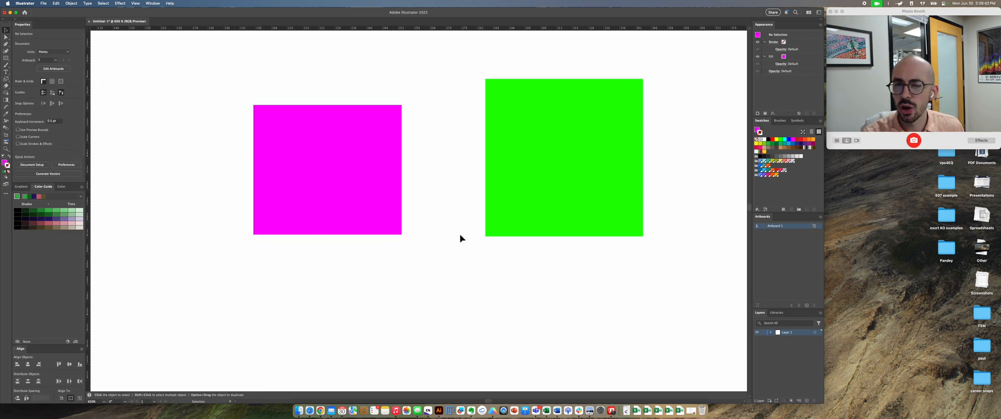
drag(507, 253, 398, 168)
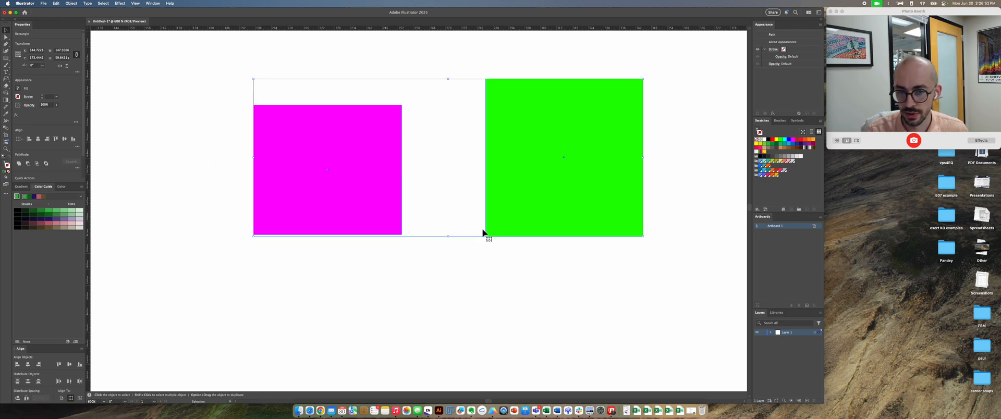
click(478, 255)
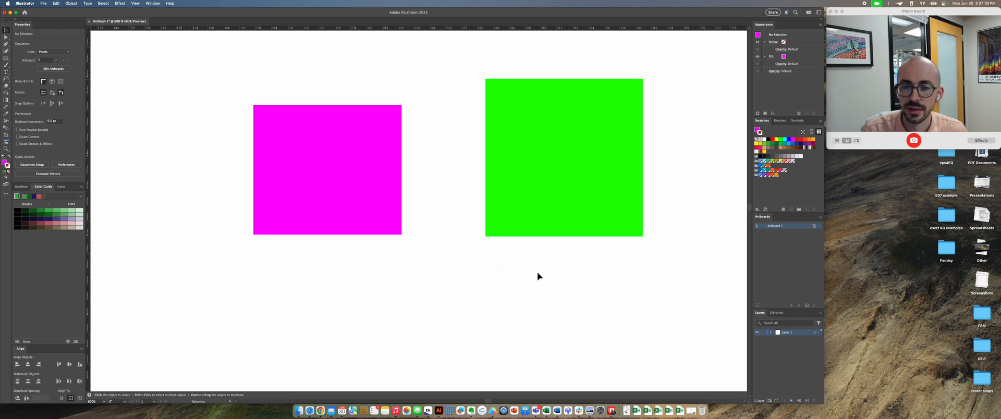
Step: Select the magenta rectangle and green square with a marquee, group them, and deselect the group
drag(568, 275, 387, 181)
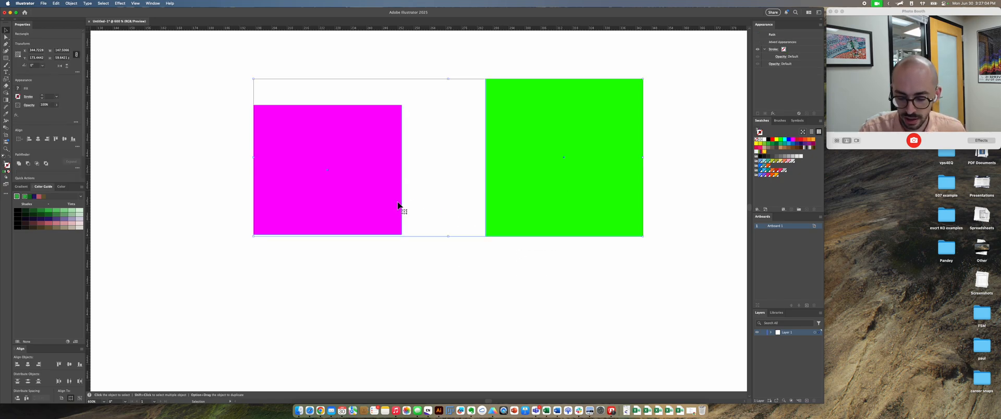
key(super+g)
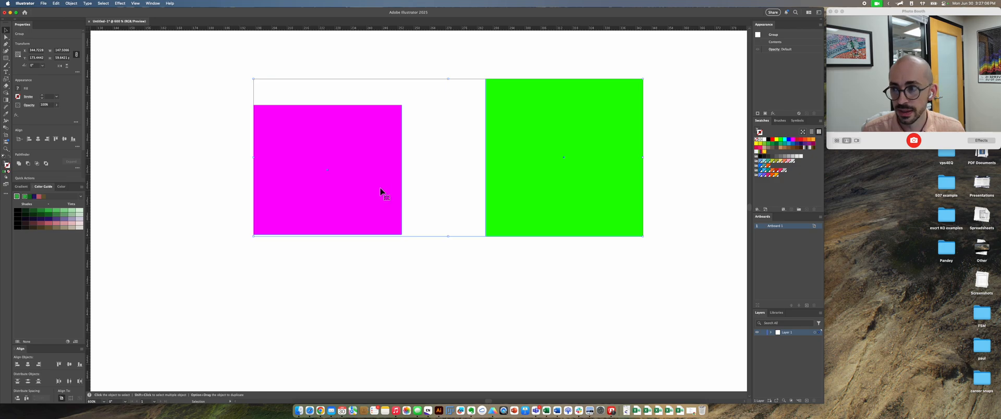
right_click(375, 172)
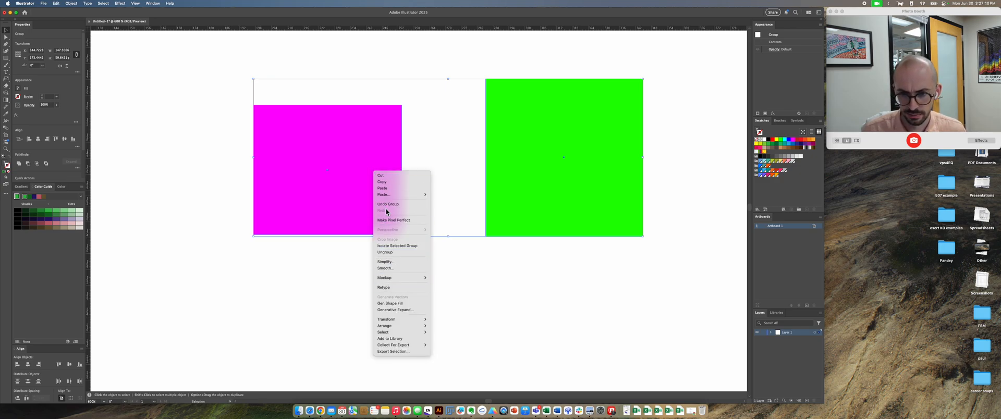
click(352, 197)
click(438, 278)
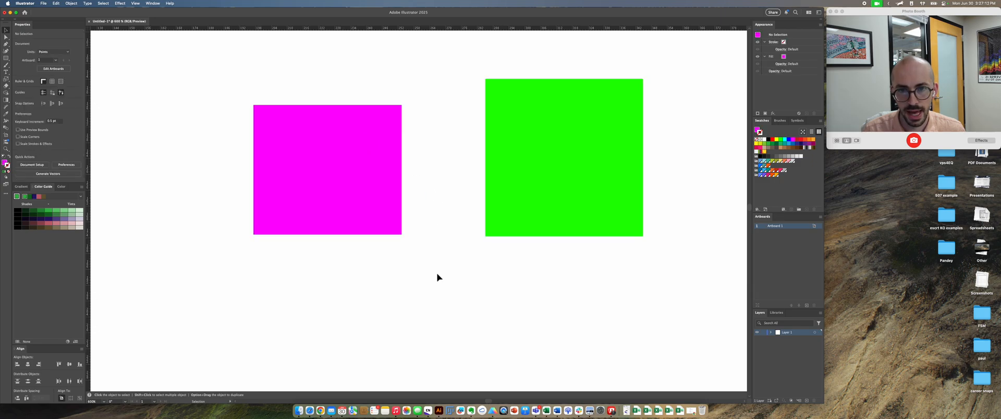
Step: Move the magenta rectangle up and left within the isolated group, and shift the whole group down and right
mouse_move(385, 150)
mouse_down()
mouse_move(318, 199)
mouse_move(352, 160)
mouse_move(317, 186)
mouse_move(330, 172)
mouse_move(393, 160)
mouse_up()
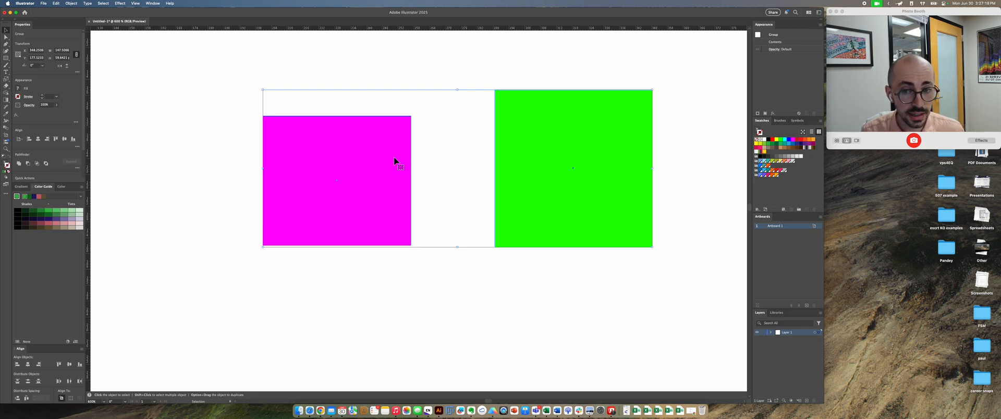
double_click(393, 158)
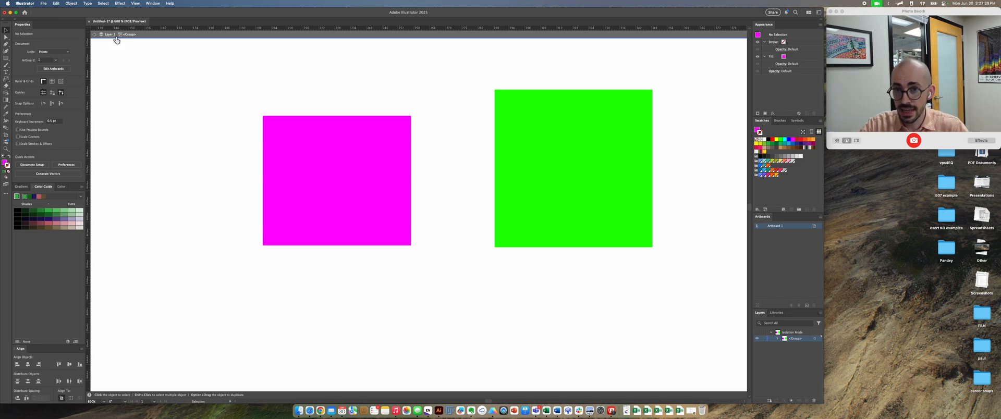
drag(308, 157, 259, 74)
double_click(439, 222)
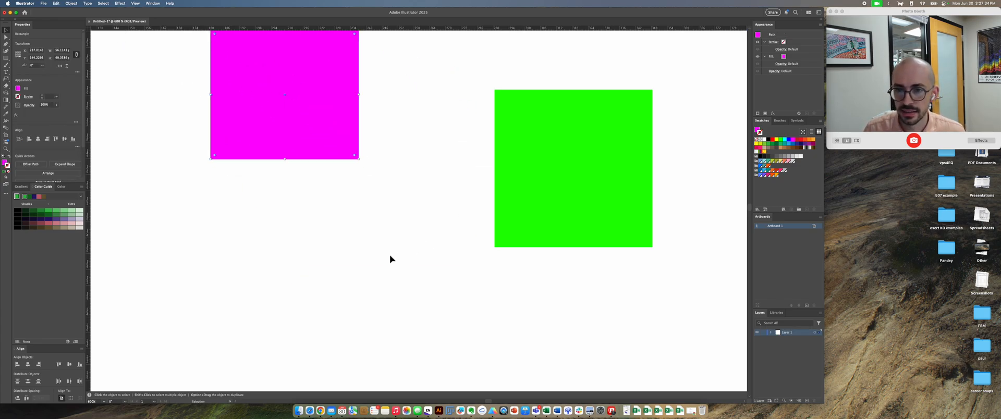
drag(343, 120, 366, 154)
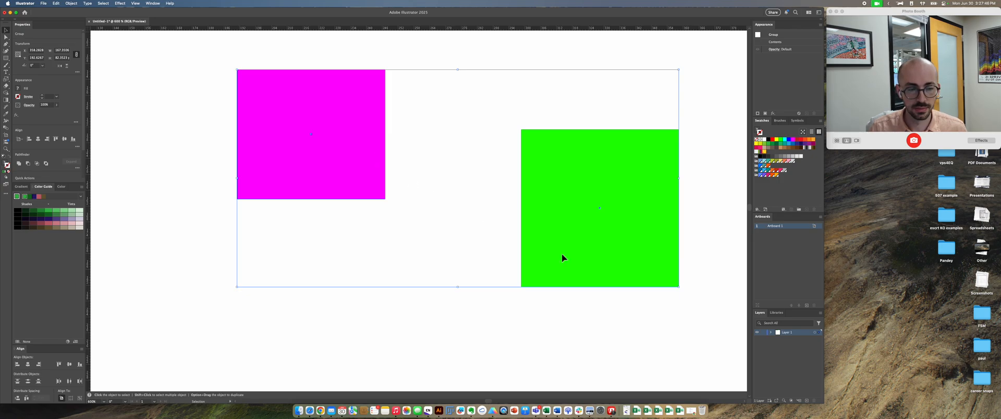
Step: Rename the group of the two shapes in Layer 1 as My Group and inspect the objects it contains
click(772, 332)
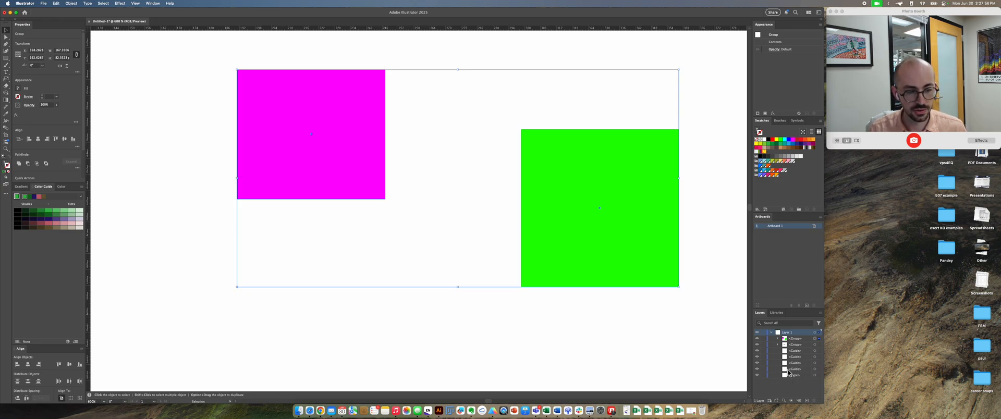
click(797, 340)
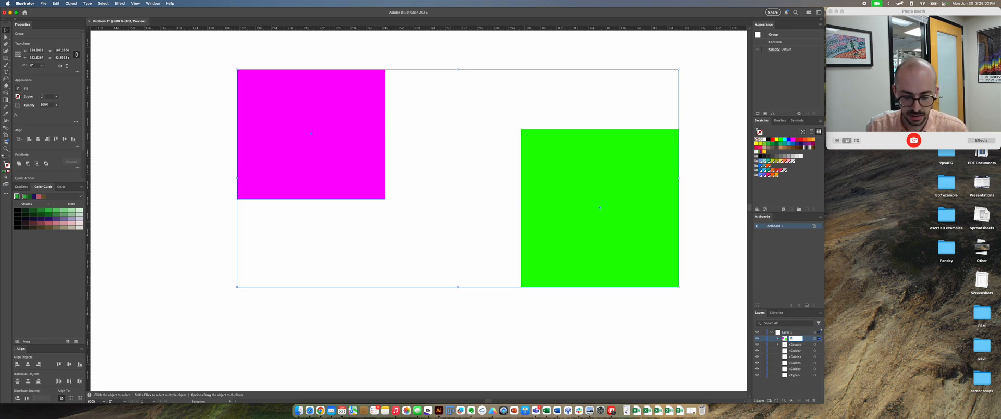
key(Return)
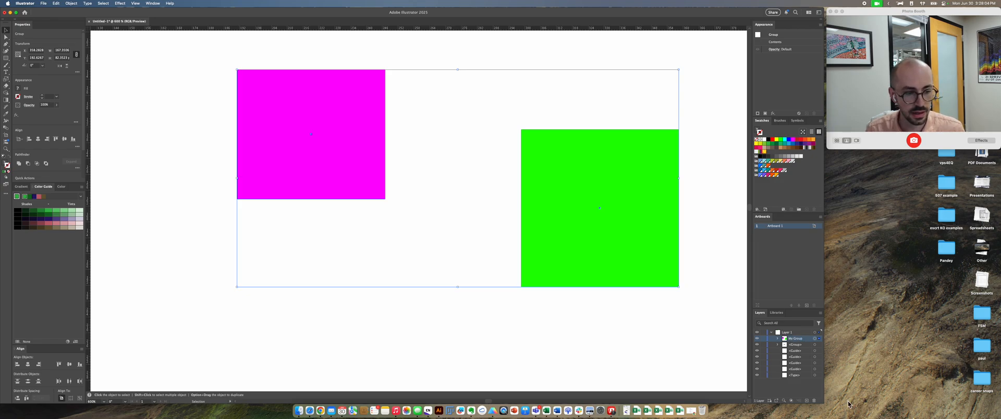
click(778, 339)
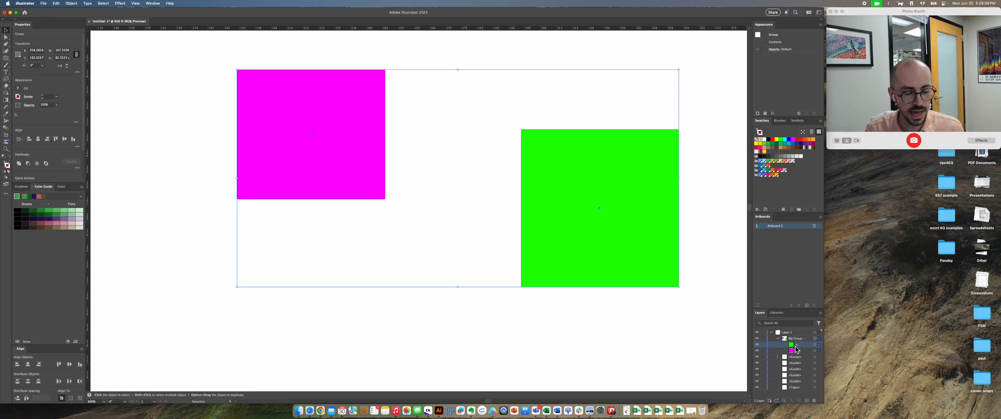
click(778, 339)
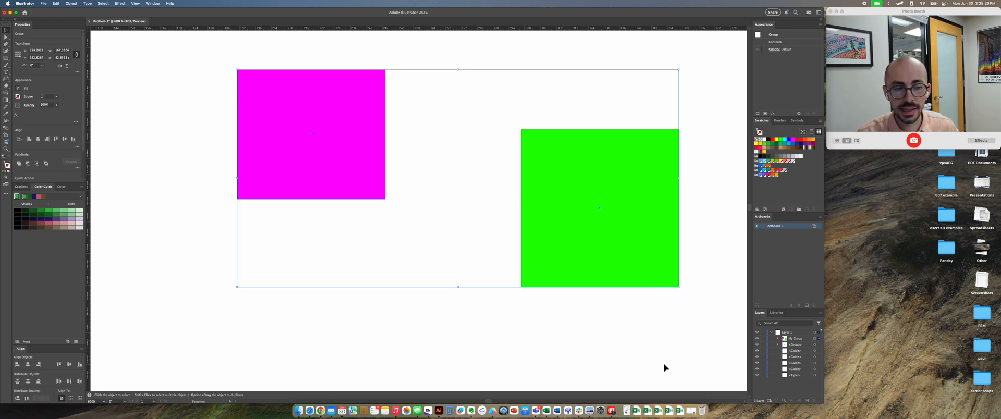
Step: Reselect My Group on the artboard and move it slightly up
click(627, 313)
drag(584, 236, 587, 217)
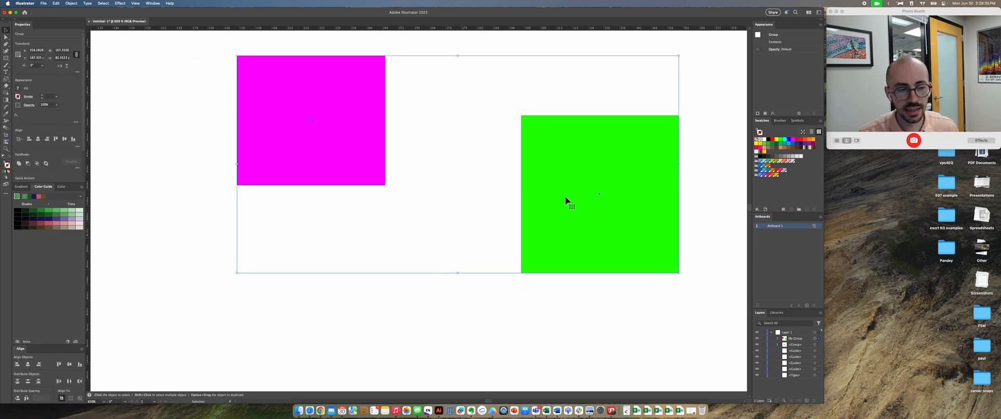
Step: Select only the green square inside My Group, try moving it left and slightly down, undo the move and clear the selection
click(820, 341)
click(820, 342)
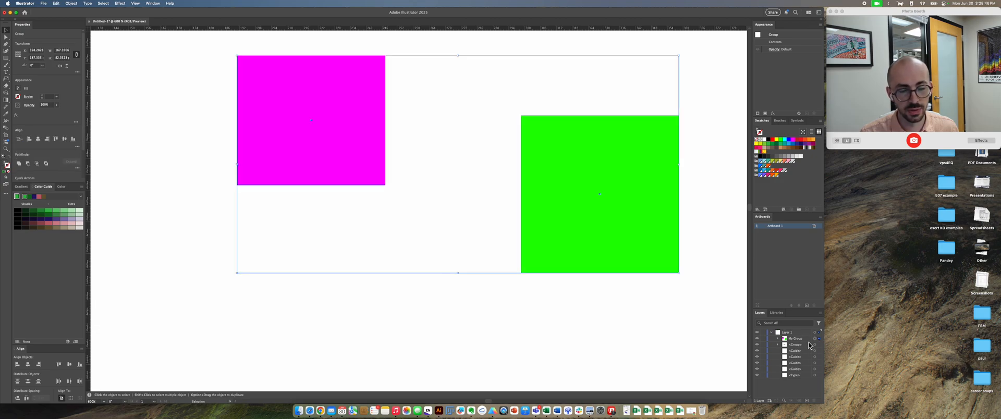
click(777, 338)
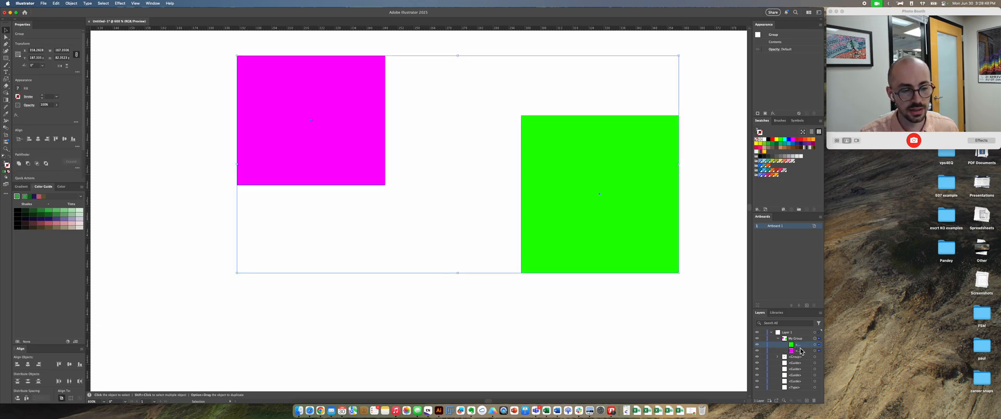
click(818, 346)
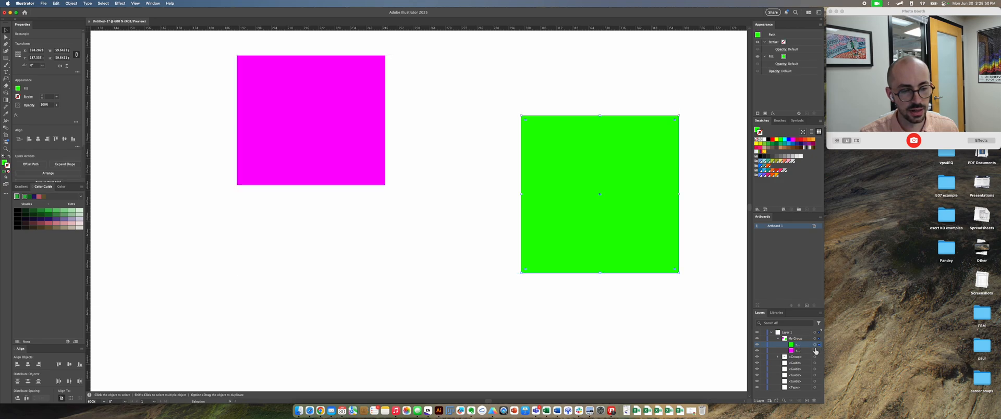
drag(574, 192, 546, 197)
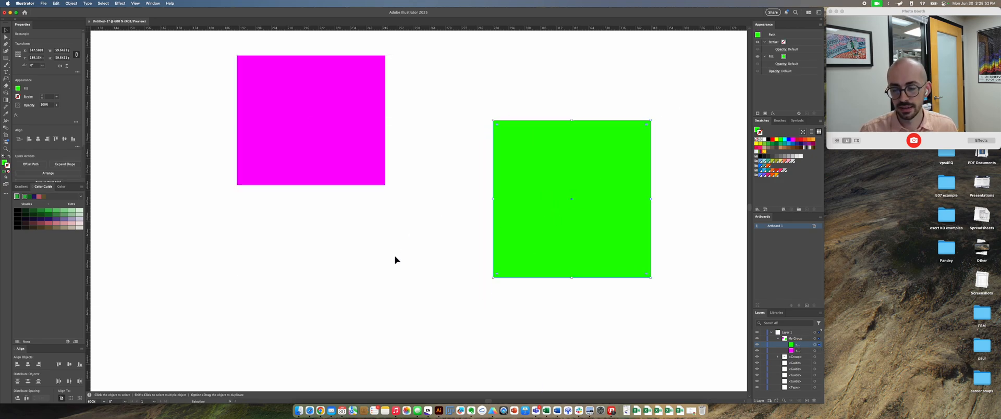
key(cmd+z)
click(417, 235)
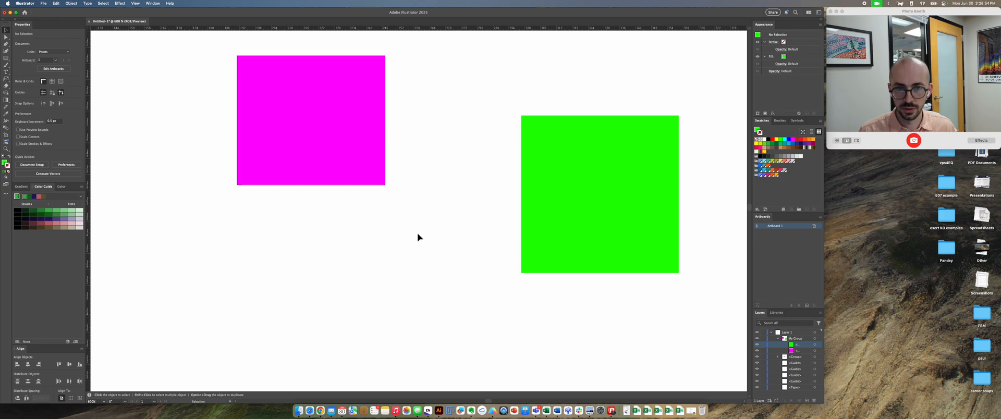
Step: Ungroup My Group into its separate magenta rectangle and green square, and deselect them
click(360, 171)
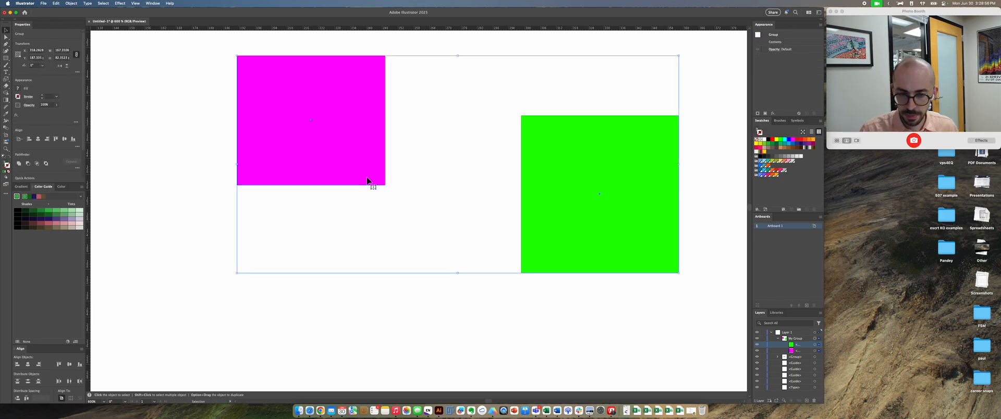
key(cmd+shift+g)
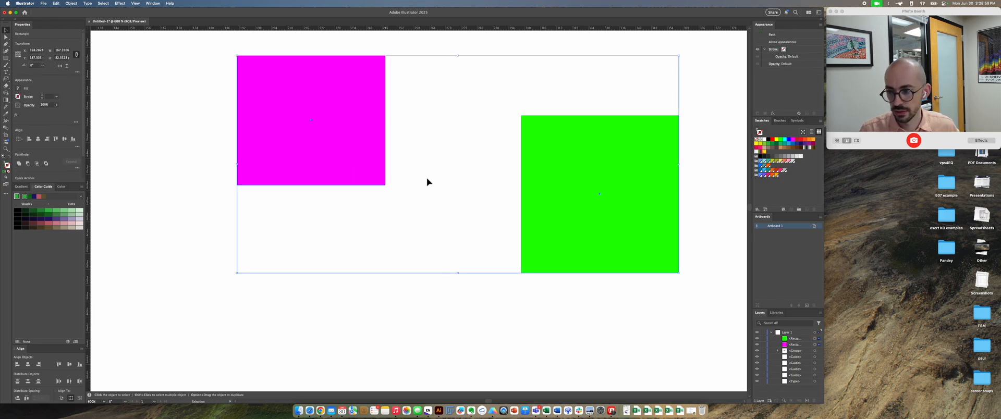
click(187, 174)
Step: Float the Align controls over the artboard and move the magenta rectangle slightly right and up
drag(18, 354, 154, 62)
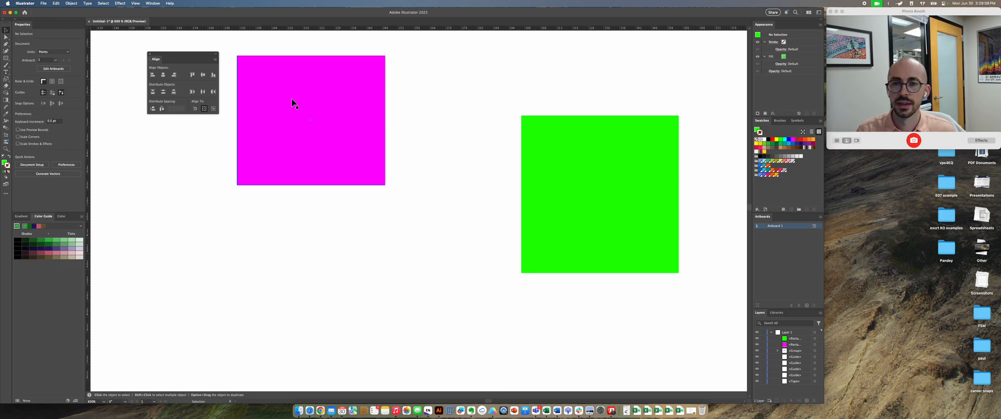
drag(308, 107, 340, 100)
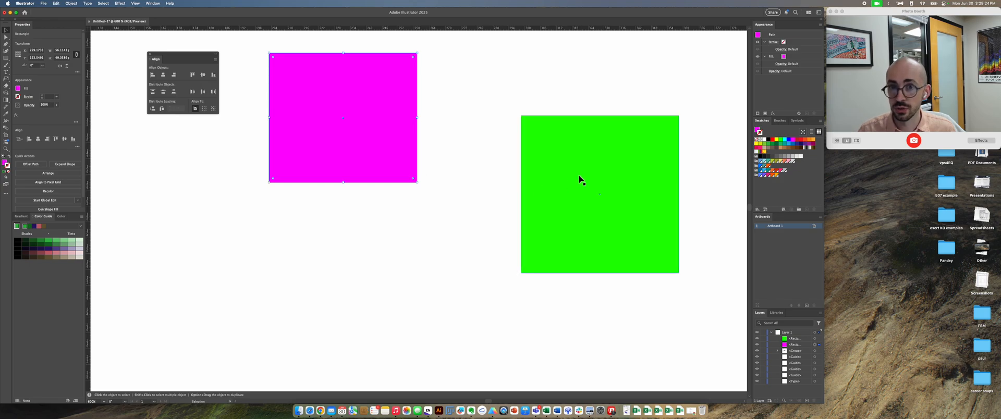
Step: Try vertically centring the magenta rectangle and green square relative to the selection, undo the alignment and deselect
drag(595, 336, 355, 109)
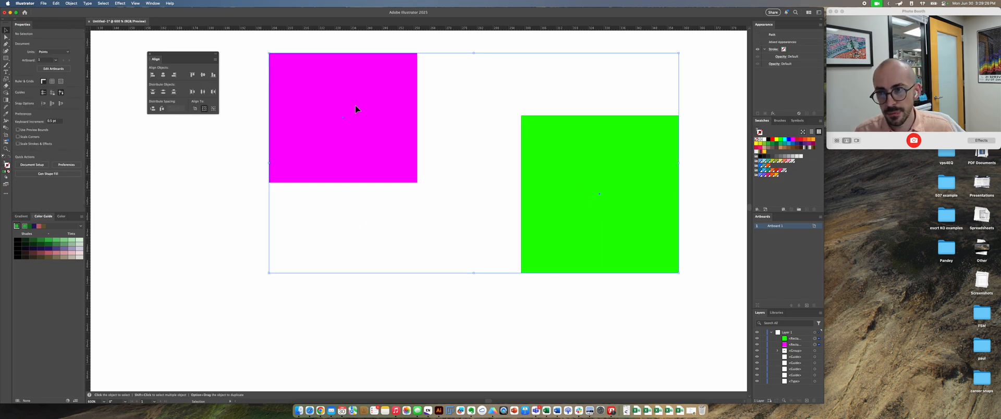
click(205, 78)
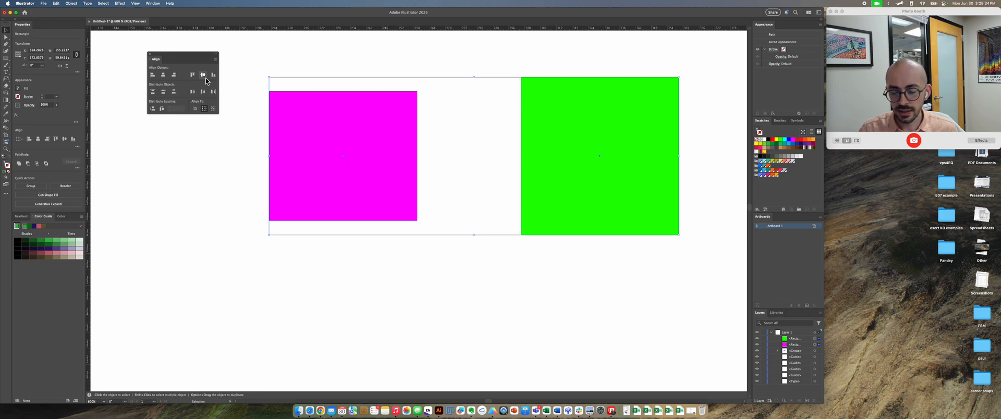
key(super+z)
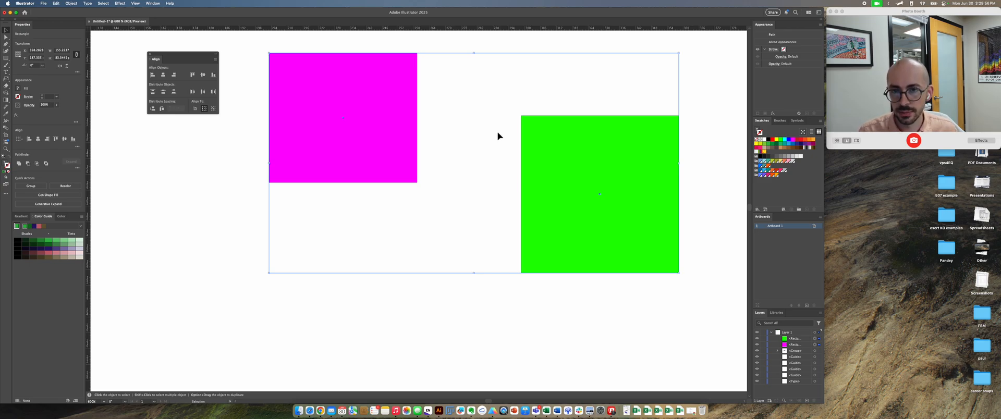
click(479, 129)
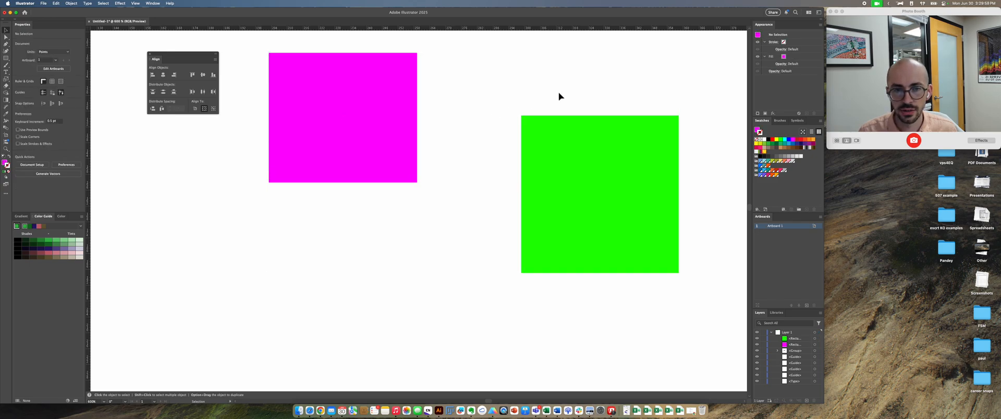
Step: Try vertically centring both shapes with the green square as the key object, and undo the alignment
drag(689, 60, 337, 272)
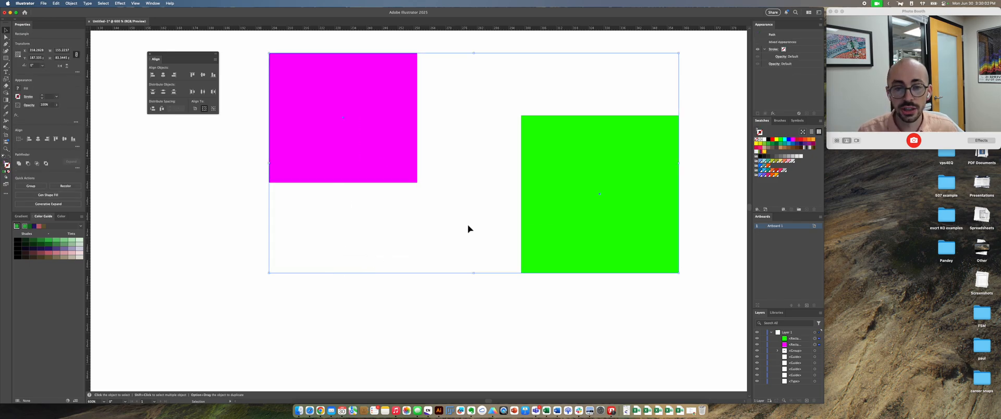
click(590, 208)
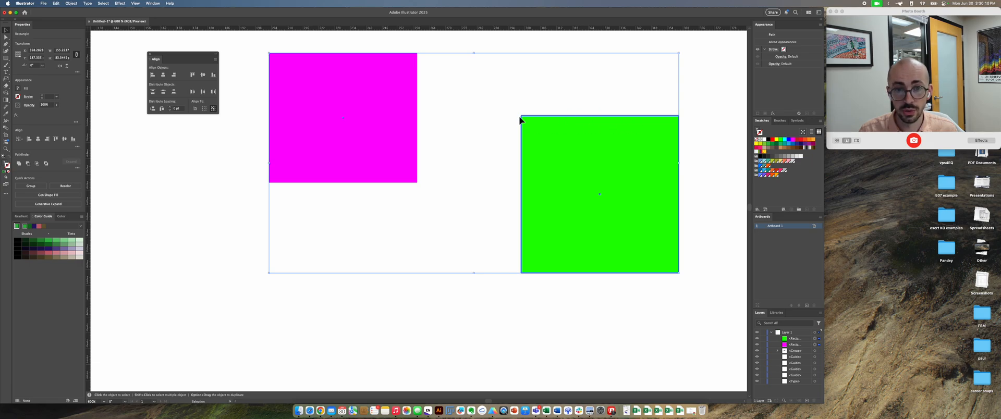
click(206, 77)
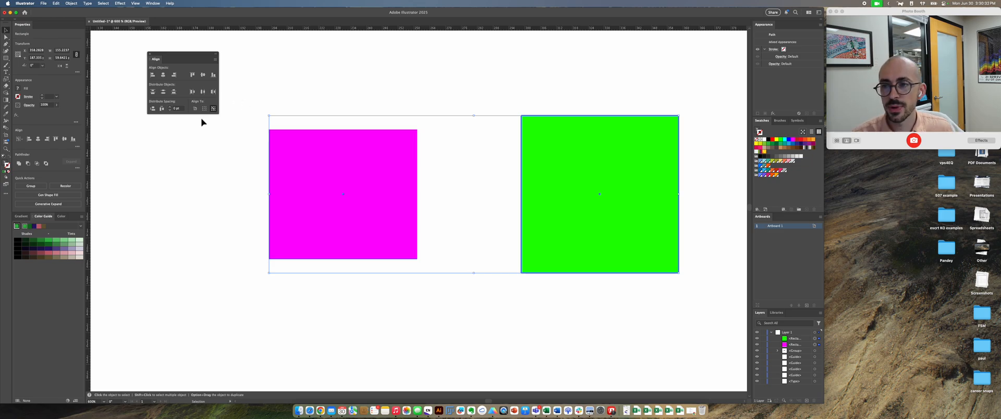
click(271, 93)
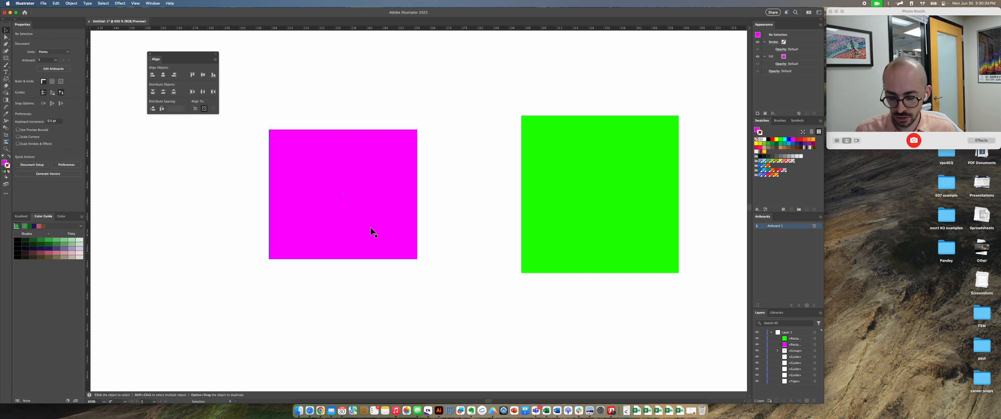
key(super+z)
Step: Reselect both shapes, try vertical centre alignment relative to the selection again, and undo it
drag(617, 310, 373, 121)
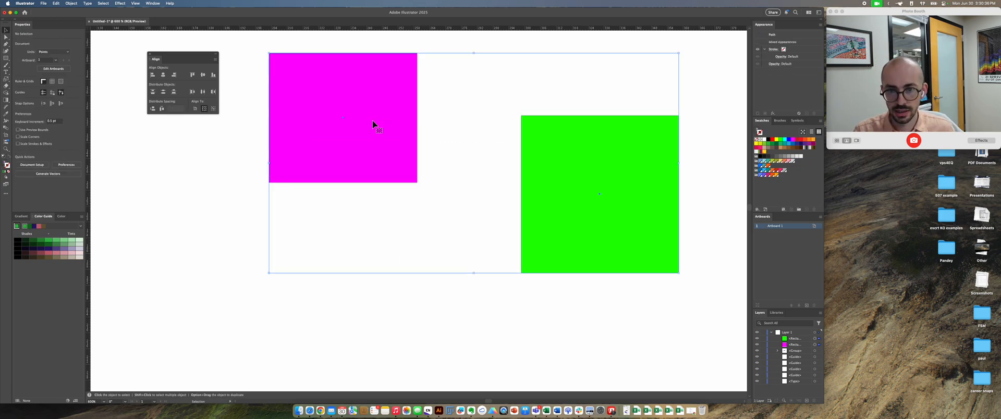
click(203, 75)
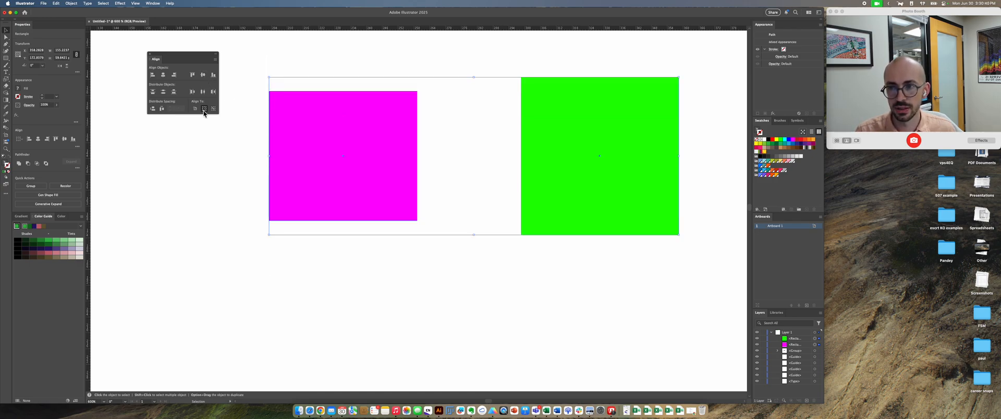
key(super+z)
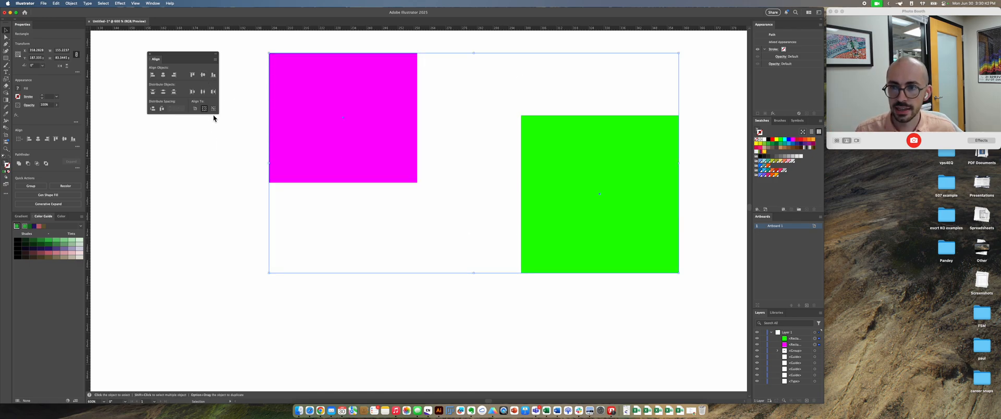
Step: Make the green square the key object, try vertically centring the magenta rectangle to it, and undo the alignment
click(584, 198)
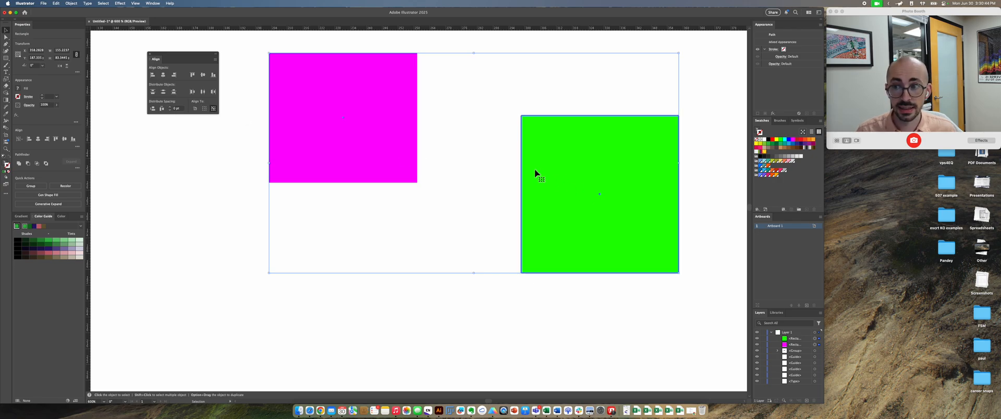
click(203, 76)
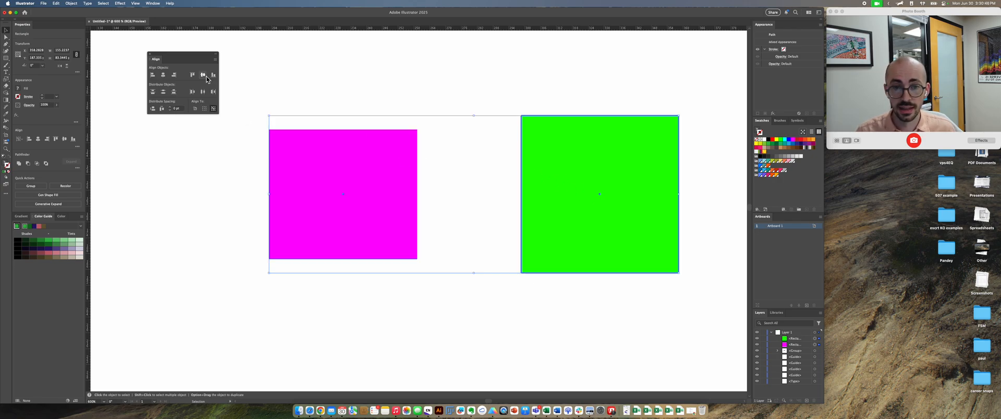
click(405, 100)
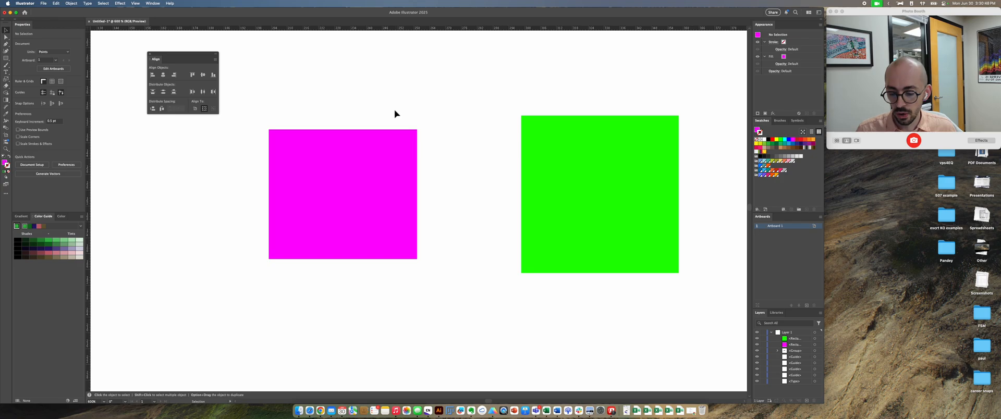
key(super+z)
key(v)
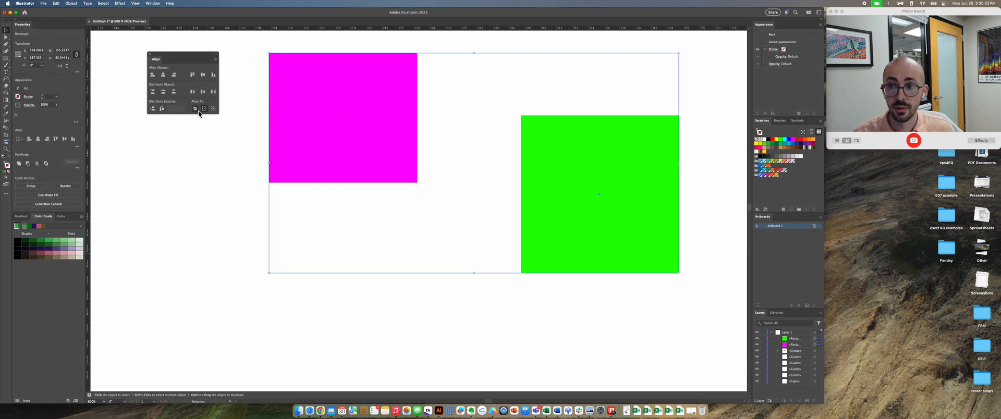
Step: Align the magenta rectangle and green square to the artboard's vertical centre, and check their position on the whole page
click(202, 75)
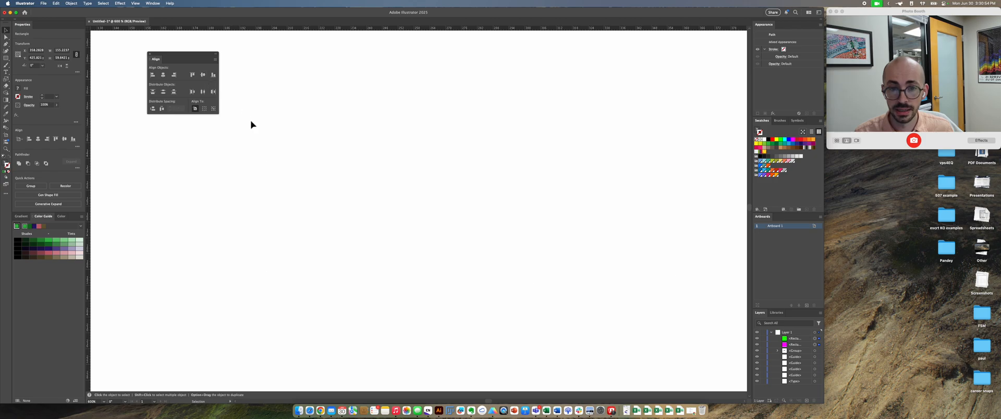
click(323, 176)
key(super+minus)
key(super+minus)
key(super+minus)
key(super+minus)
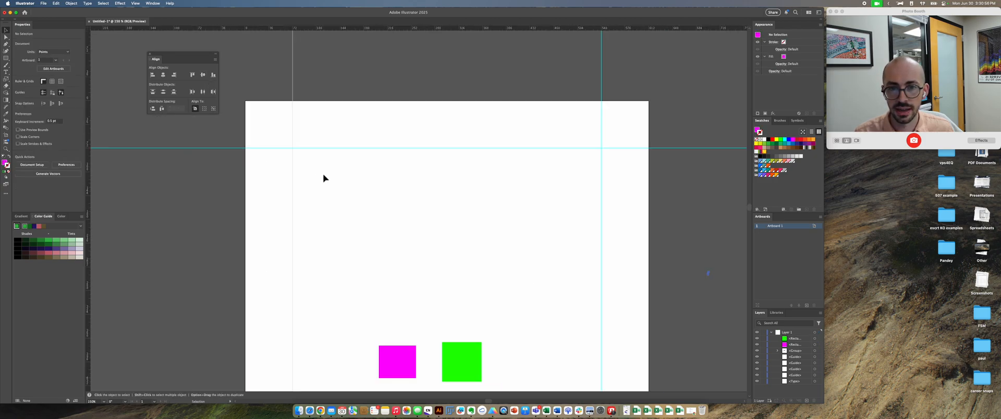
key(space)
drag(401, 228, 400, 218)
key(super+minus)
key(super+minus)
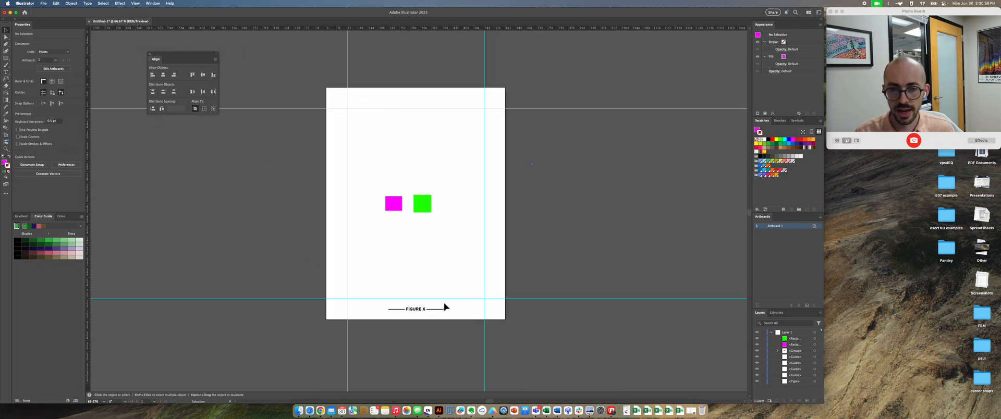
Step: Try aligning both shapes to the artboard's left edge, and undo the alignment
drag(439, 243, 374, 187)
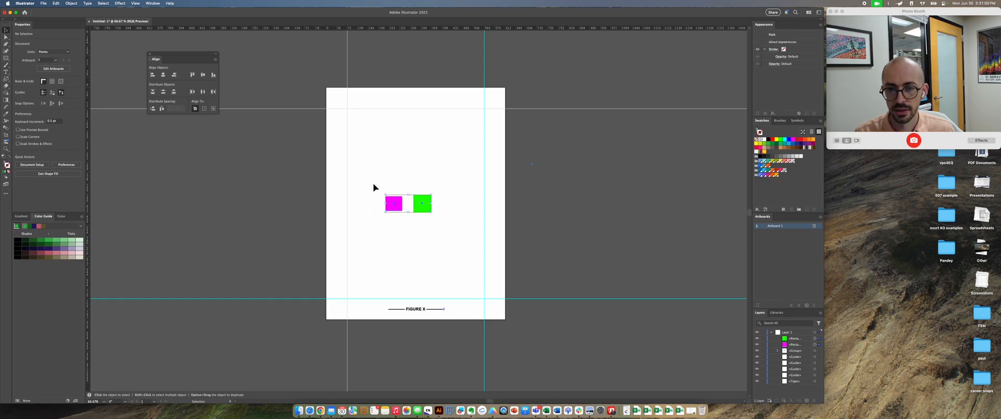
click(152, 75)
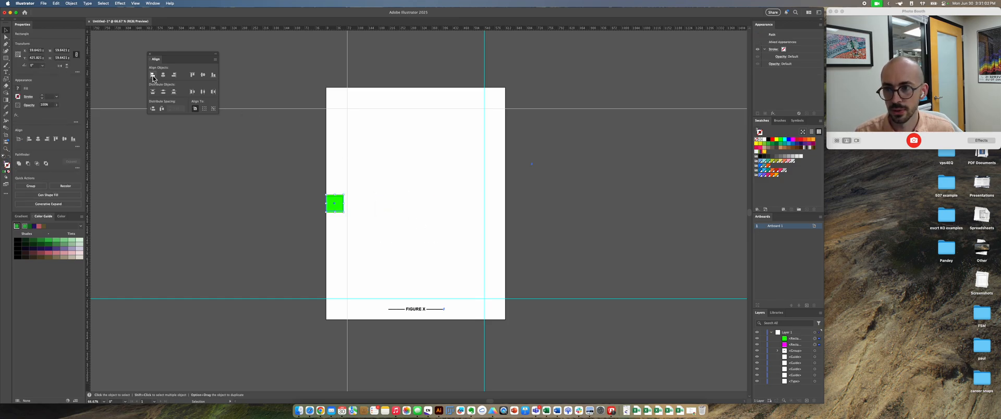
key(super+z)
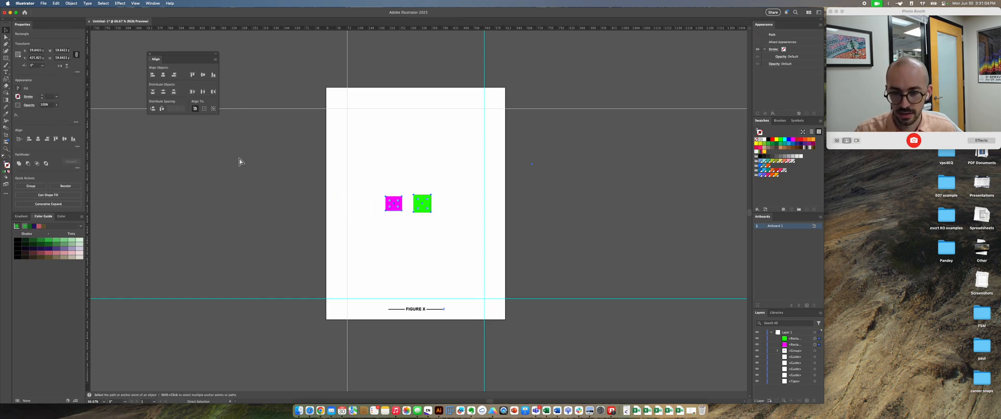
Step: Duplicate the green square to its right and give the copy a cyan stroke
click(388, 170)
key(super+equal)
key(super+equal)
key(super+equal)
key(super+equal)
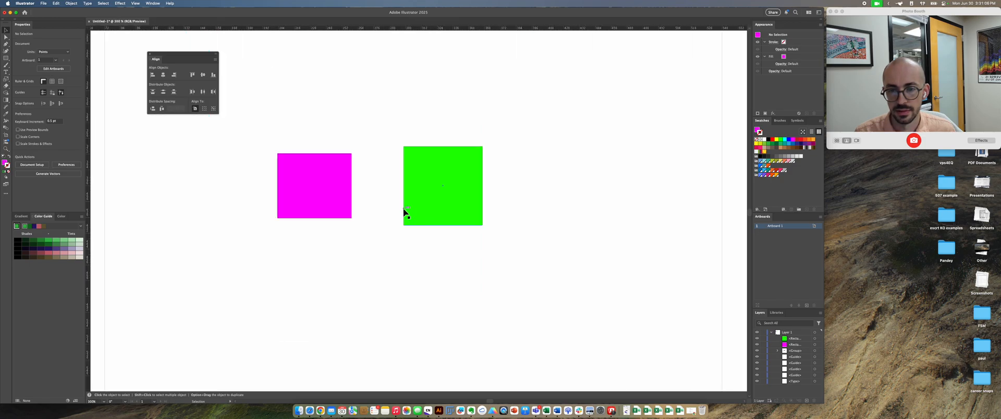
scroll(417, 230, up, 3)
scroll(417, 229, left, 3)
key(super+equal)
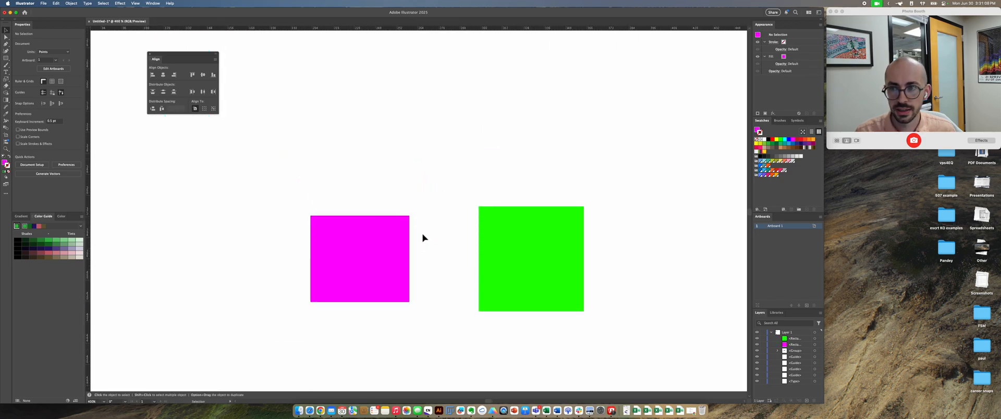
key(super+equal)
scroll(449, 279, down, 3)
scroll(449, 279, right, 1)
key(super+minus)
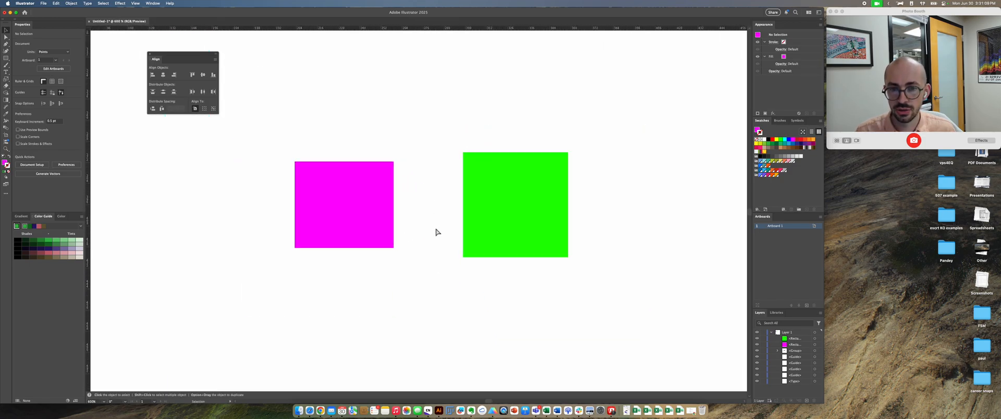
click(489, 233)
drag(500, 220, 671, 217)
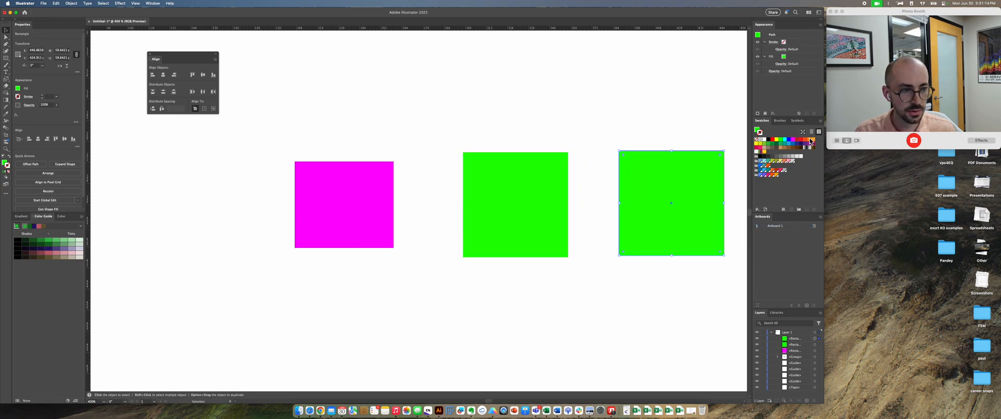
click(784, 140)
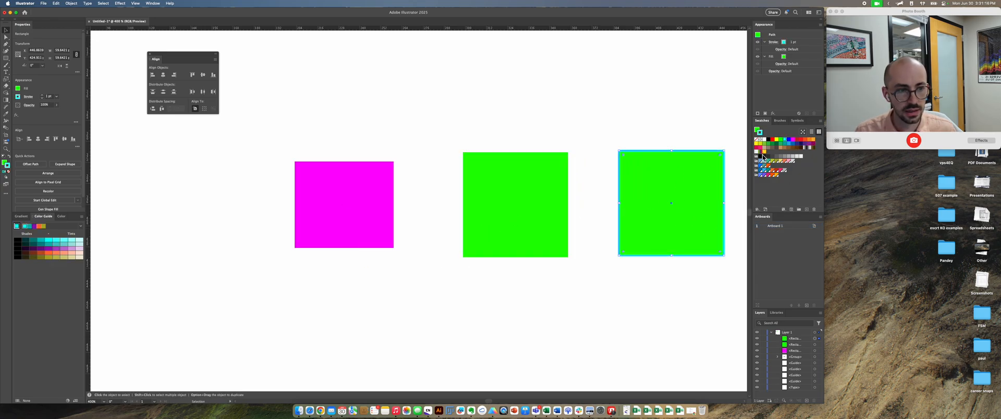
Step: Undo the cyan stroke, fill the copied square with cyan instead, and fill the original green square with yellow
key(super+z)
click(757, 131)
click(784, 140)
click(542, 204)
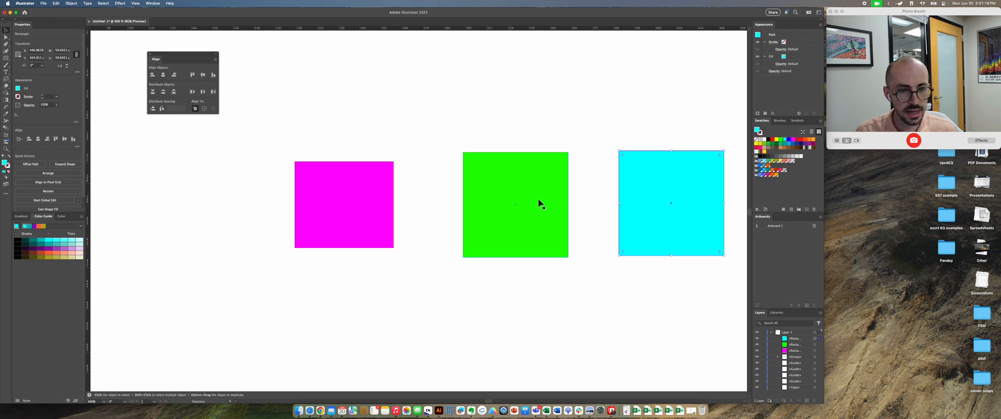
click(776, 139)
click(642, 134)
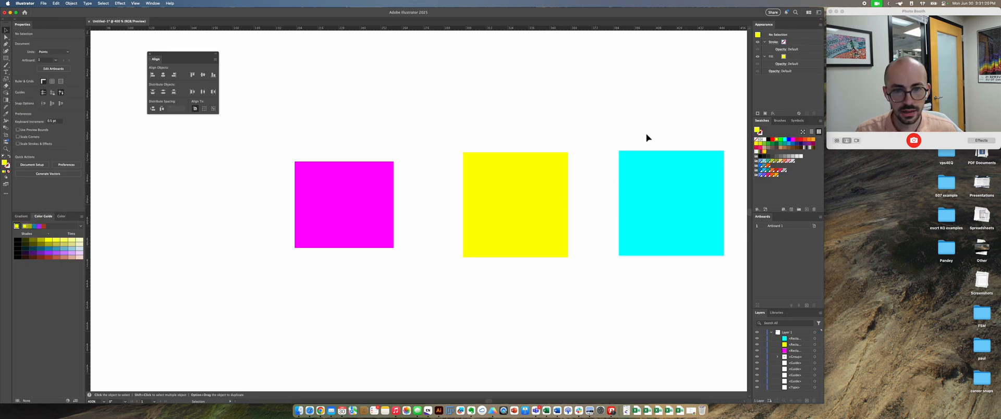
Step: Move the yellow square horizontally closer to the cyan square so the three shapes are unevenly spaced
drag(645, 136, 532, 134)
drag(558, 274, 247, 146)
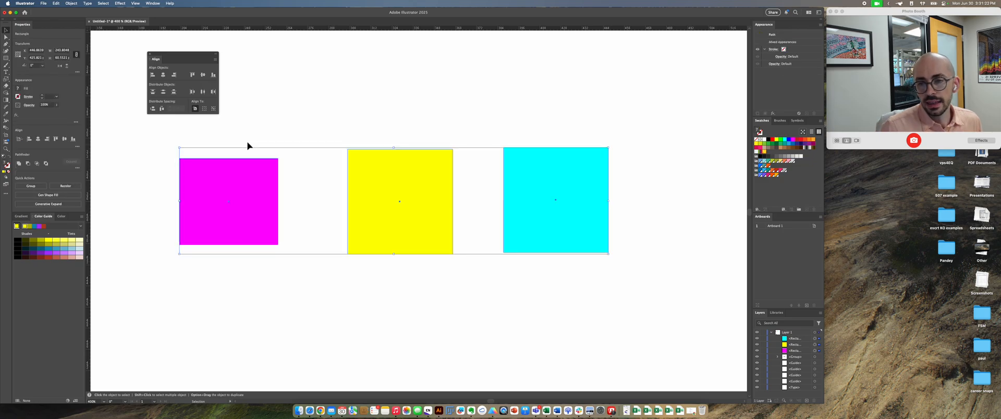
click(312, 127)
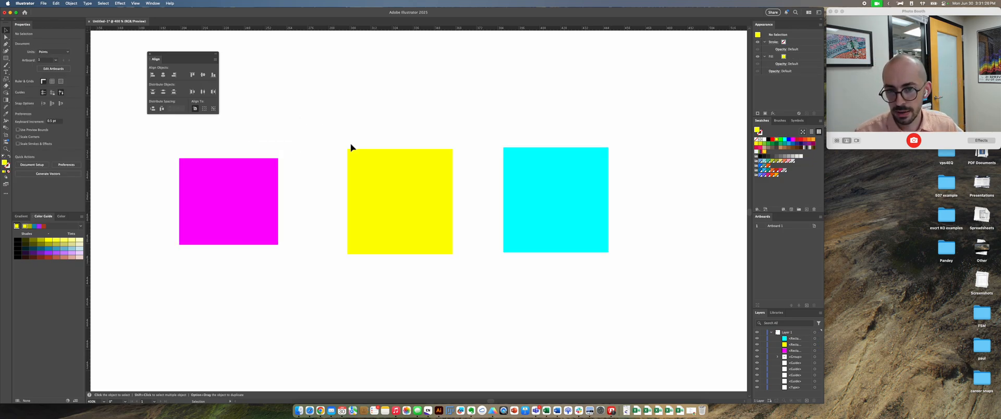
drag(373, 161, 410, 162)
click(346, 191)
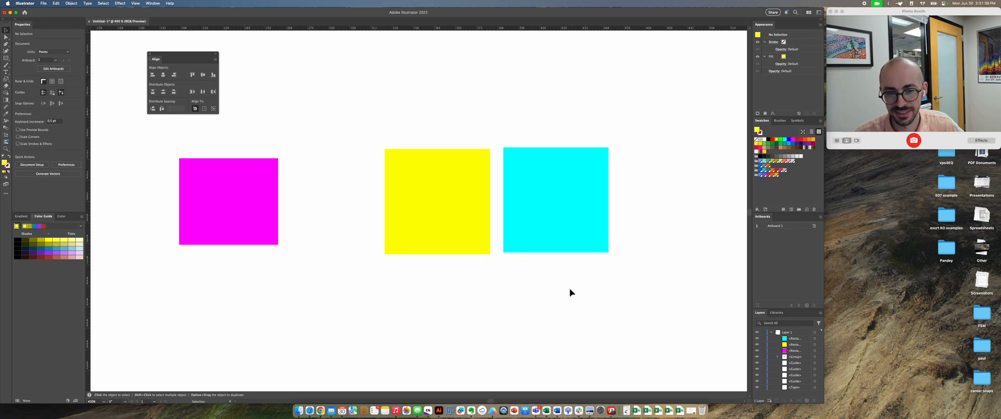
Step: Try distributing the horizontal spacing of all three shapes across the artboard, check the whole page, and undo the distribution
drag(614, 287, 234, 138)
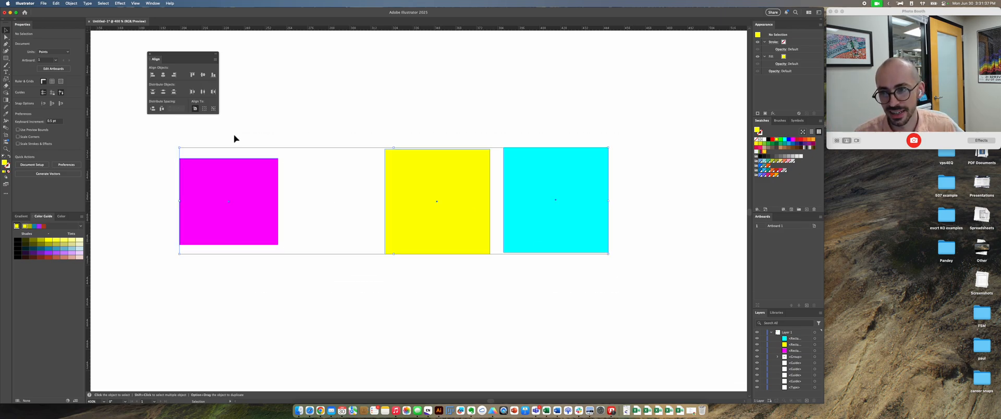
click(165, 112)
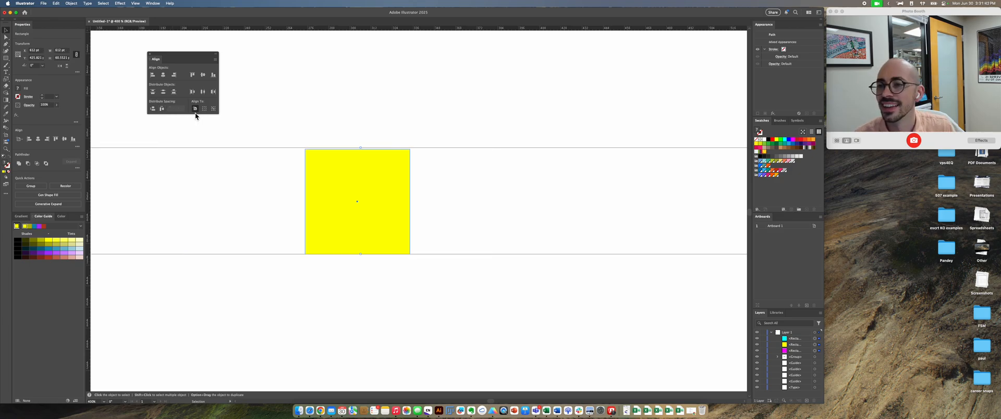
key(super+0)
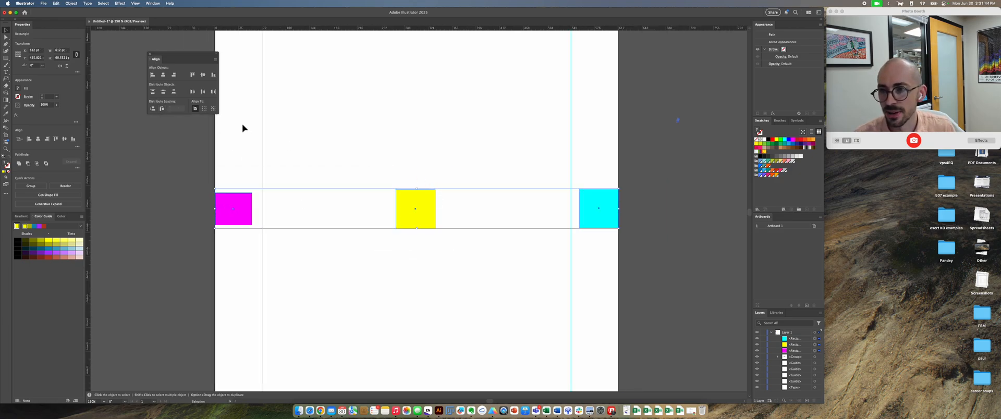
key(super+z)
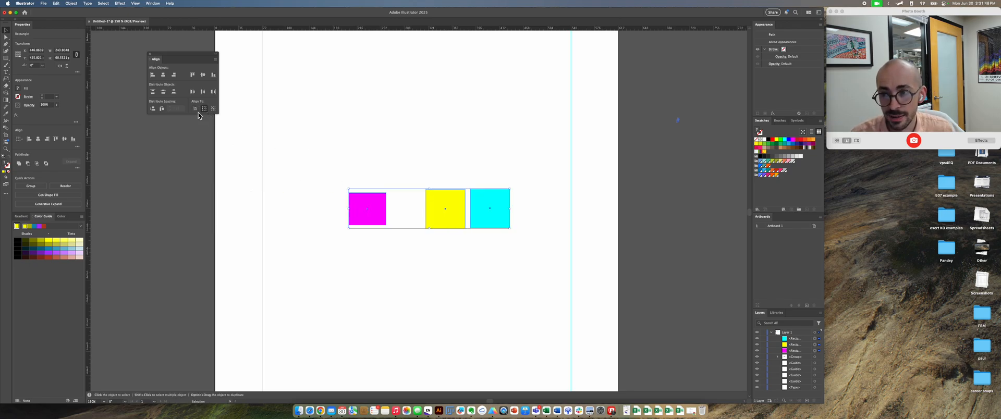
Step: Distribute the horizontal spacing of the three shapes evenly relative to the selection
click(160, 111)
key(super+equal)
key(super+equal)
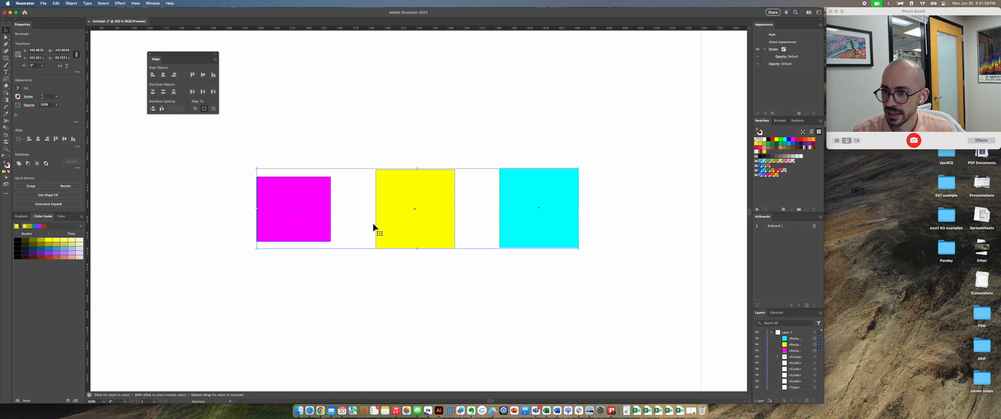
Step: With the yellow square as key object, distribute the shapes horizontally with 0 pt spacing, and again with 3 pt spacing
click(431, 203)
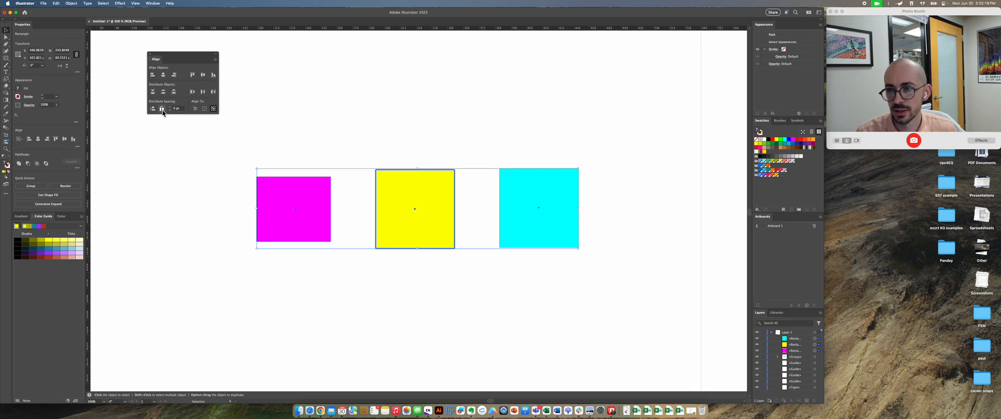
click(162, 110)
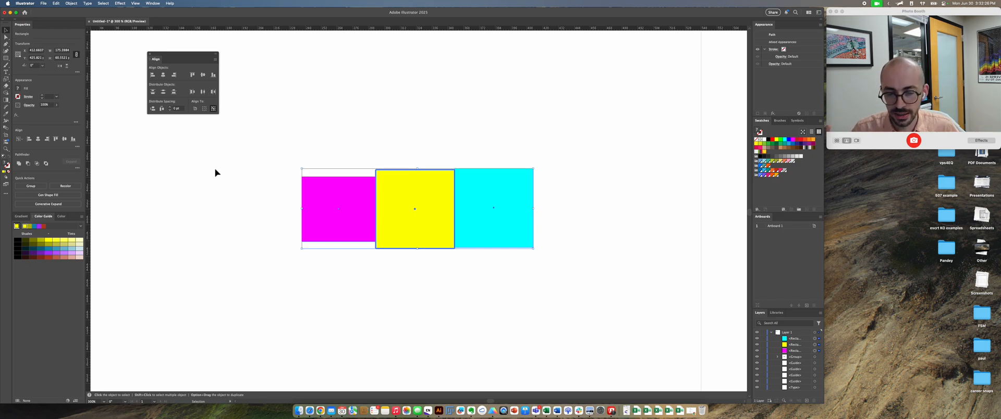
click(161, 109)
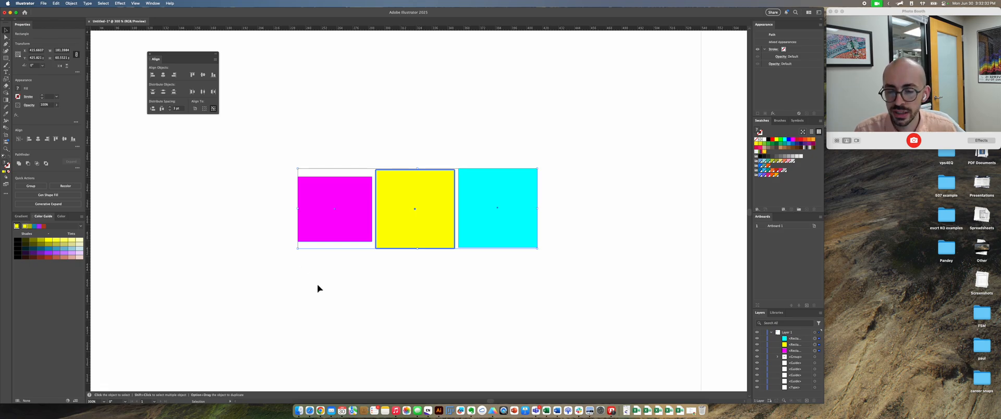
click(345, 289)
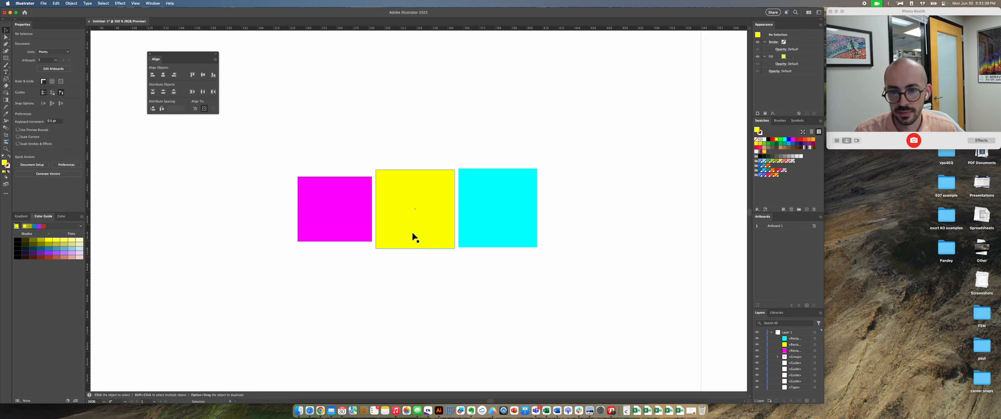
Step: Move the yellow square above the cyan one, try distributing all three shapes vertically at 6 pt from the cyan square, and undo the distribution
drag(412, 237, 494, 146)
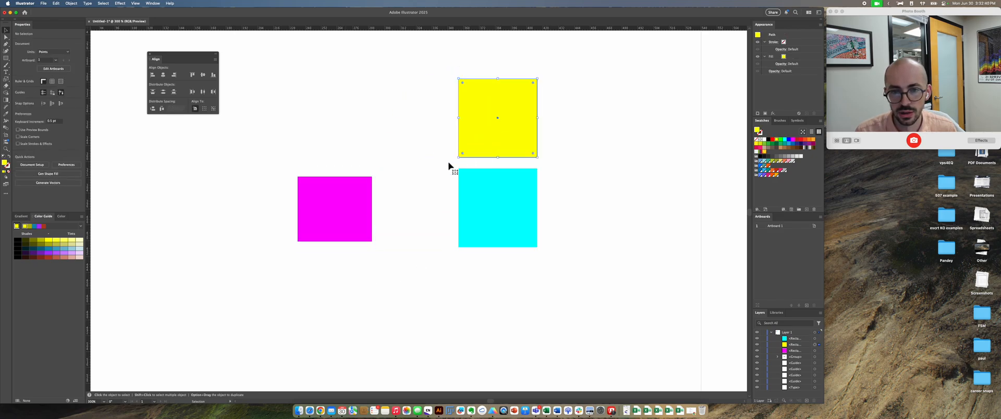
drag(561, 306, 343, 121)
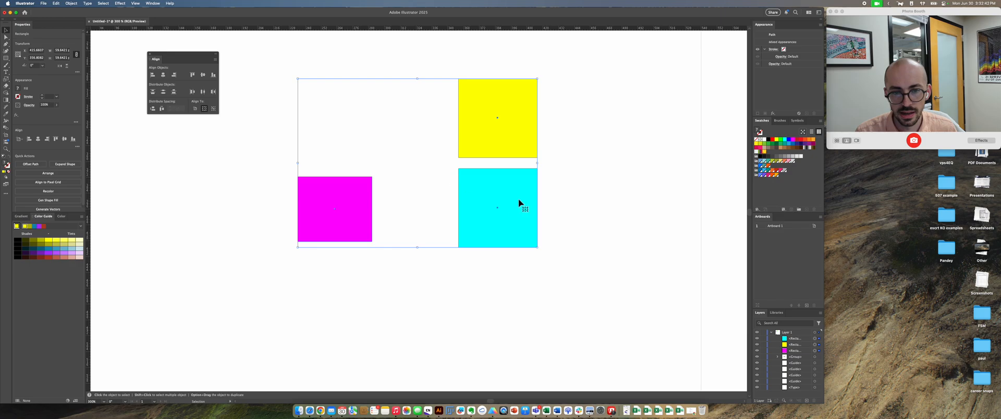
click(501, 214)
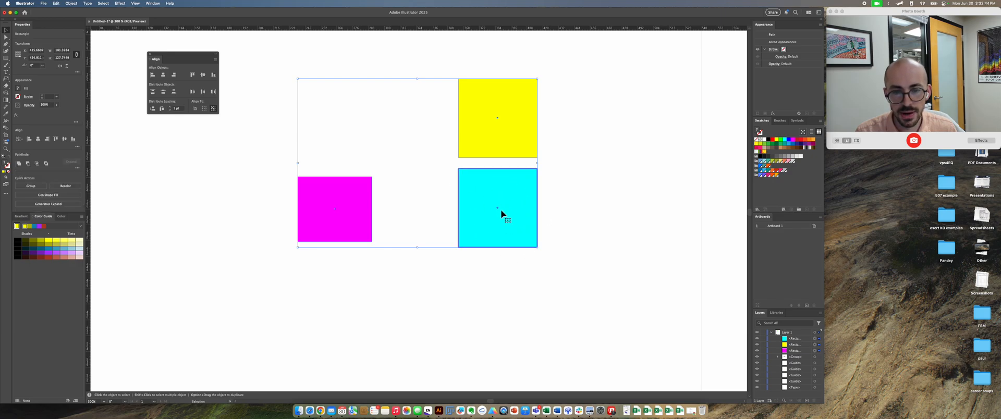
click(170, 108)
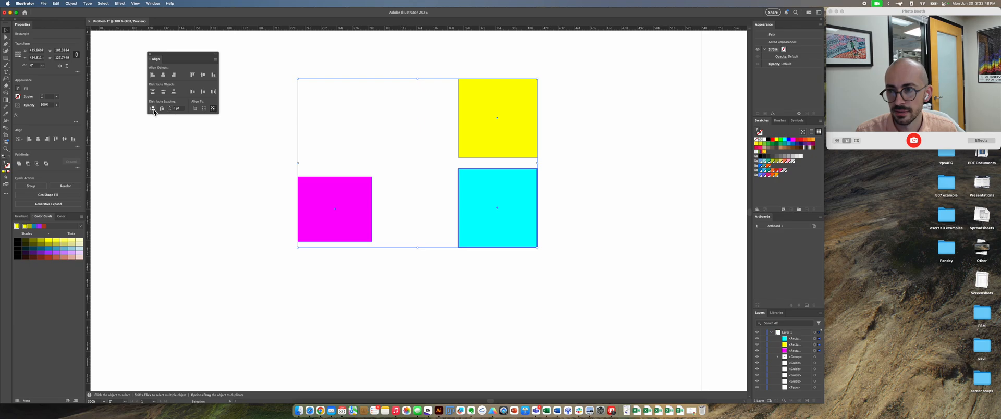
click(153, 108)
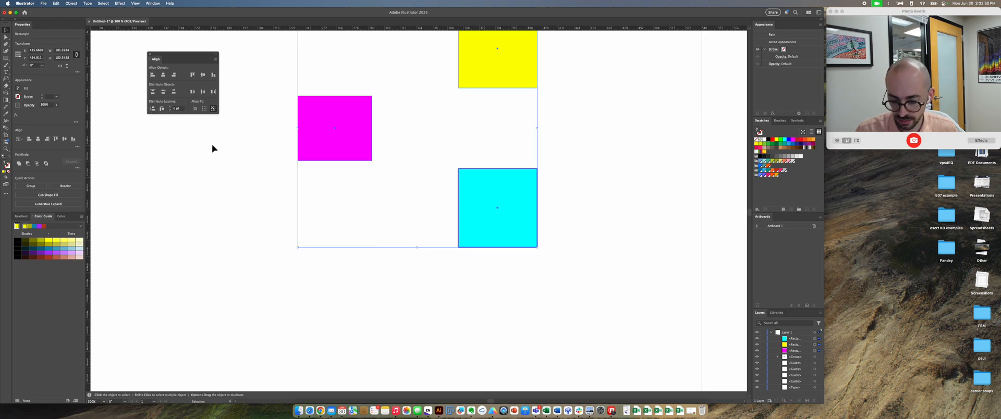
key(super+z)
Step: Leave the magenta shape out of the selection and space the yellow square 6 pt vertically from the cyan key object
shift+click(368, 212)
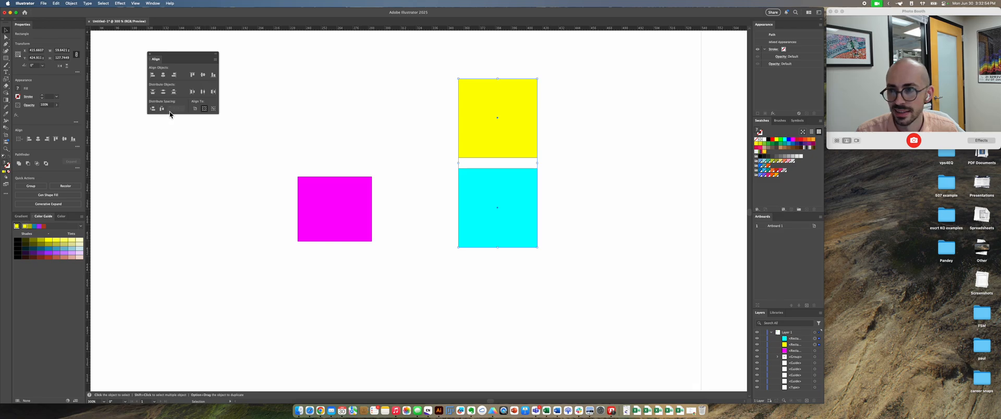
click(485, 205)
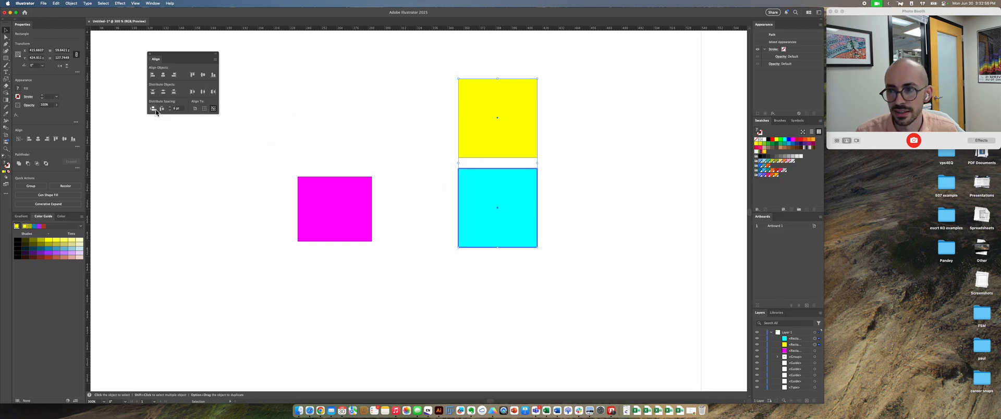
click(152, 108)
Step: Space the magenta rectangle 2 pt horizontally from the cyan square, using the cyan square as the key object
drag(497, 278, 352, 227)
click(486, 208)
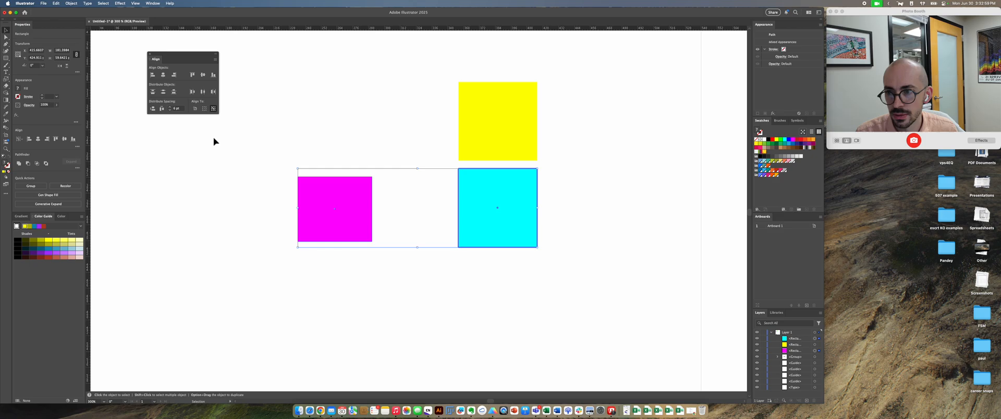
click(161, 109)
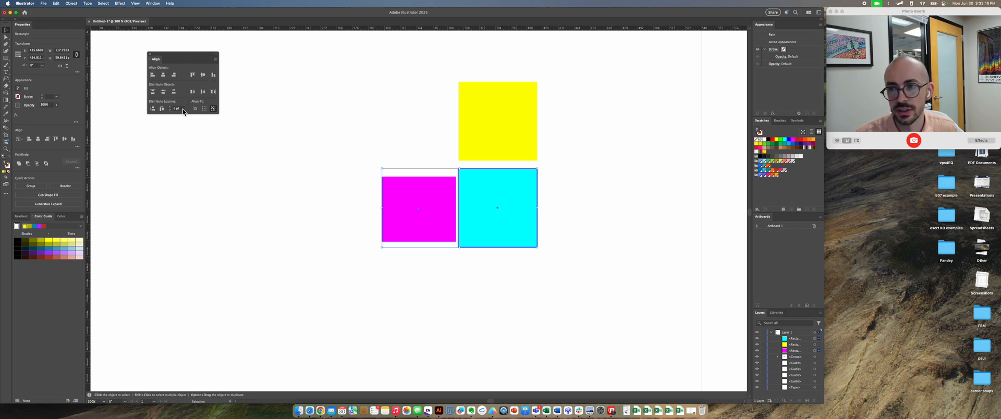
Step: Dock the floating Align panel beneath the Properties and Color Guide panels, and delete the three coloured shapes
drag(155, 68, 35, 402)
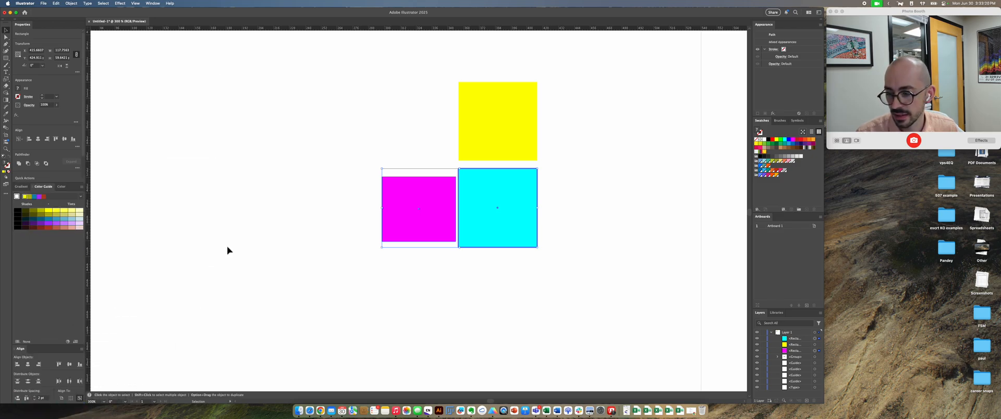
click(247, 242)
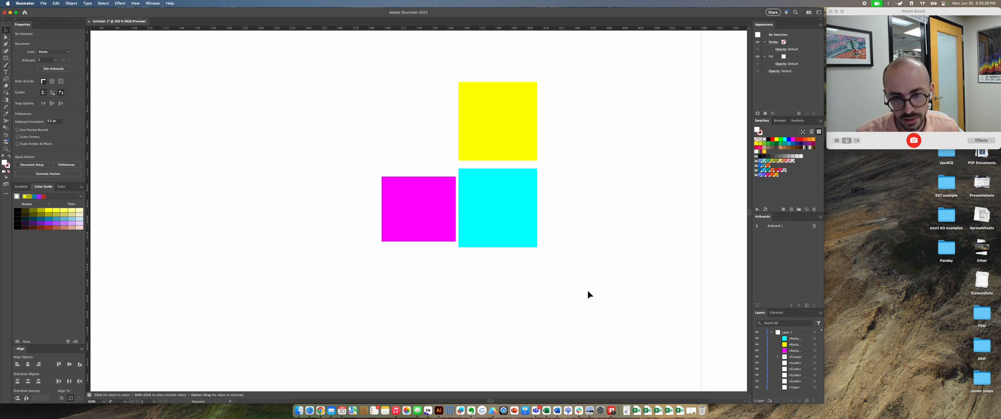
drag(588, 291, 350, 70)
key(Delete)
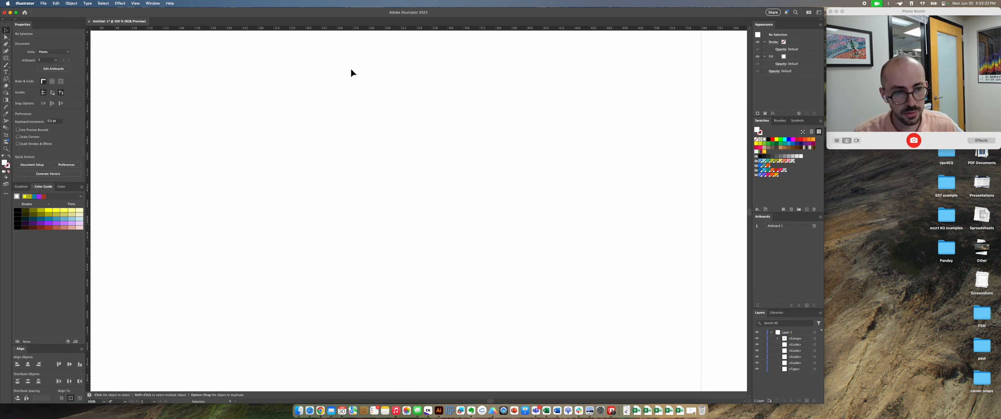
Step: Try resizing the artboard to a wide landscape format and moving it around, and undo the artboard changes
key(super+minus)
key(super+minus)
key(super+minus)
key(super+minus)
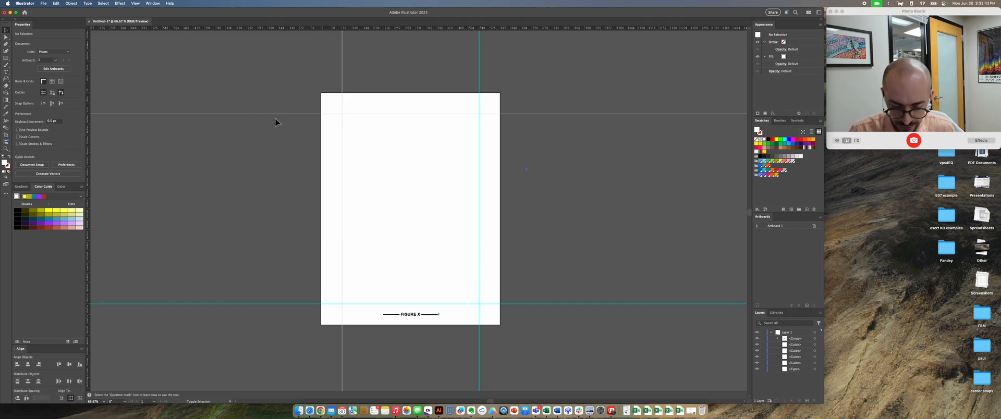
key(shift+o)
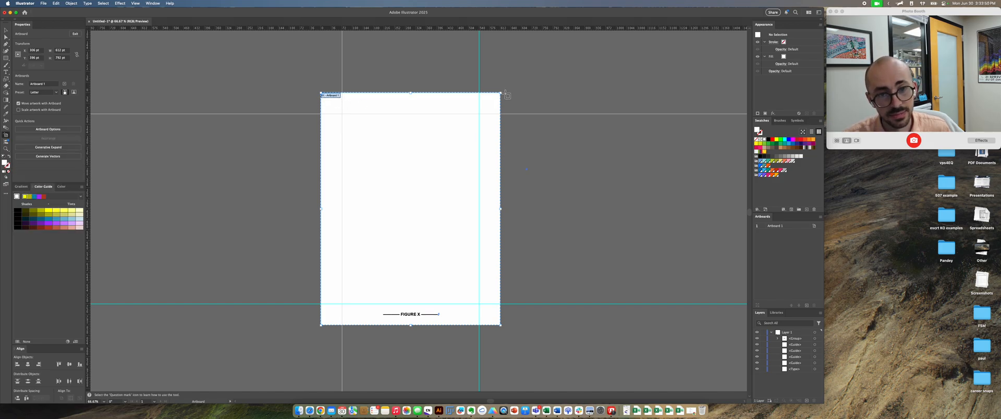
drag(500, 92, 631, 118)
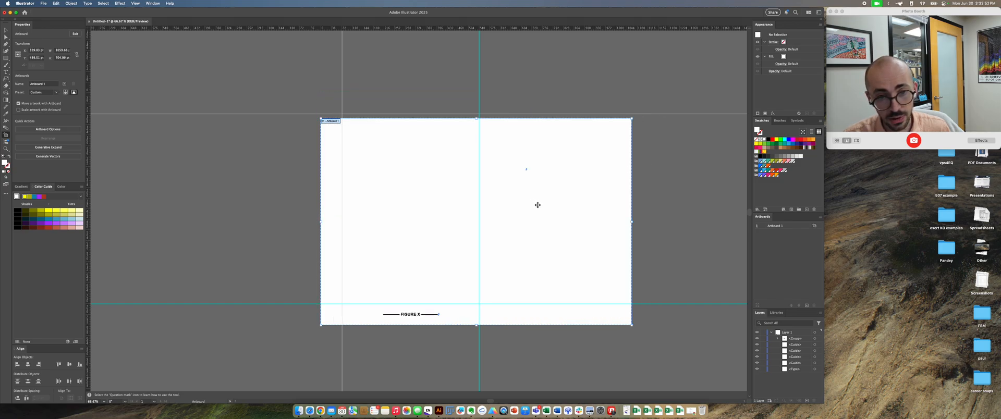
drag(537, 205, 412, 169)
drag(428, 201, 517, 232)
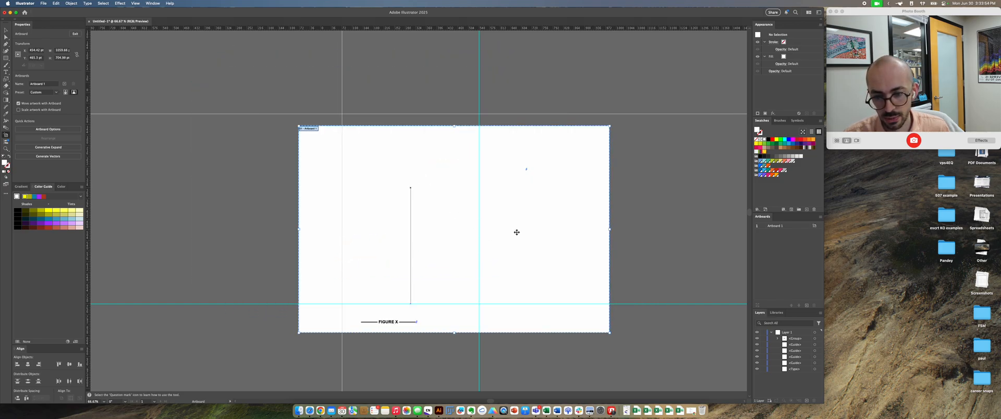
key(cmd+z)
key(cmd+z)
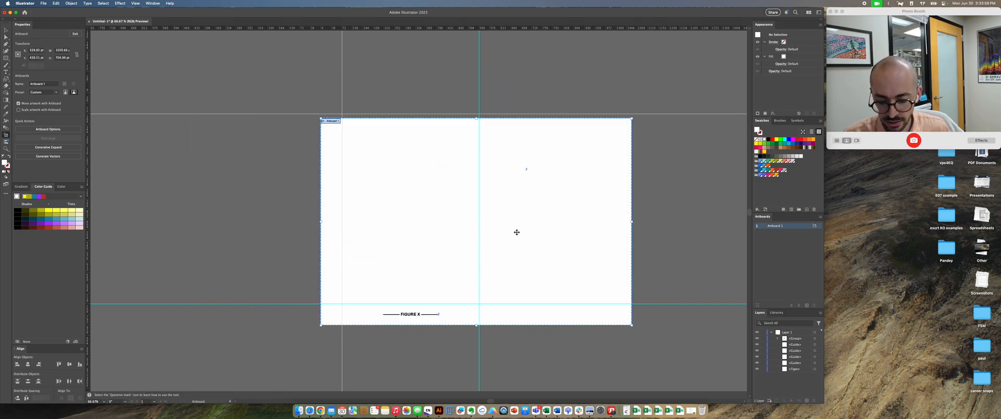
key(cmd+z)
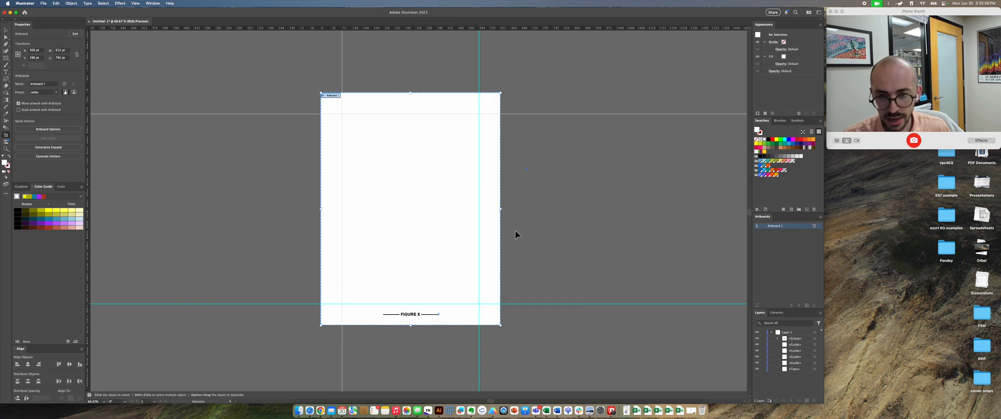
Step: Rename the artboard as figure1 and leave artboard editing
double_click(778, 228)
text(figure)
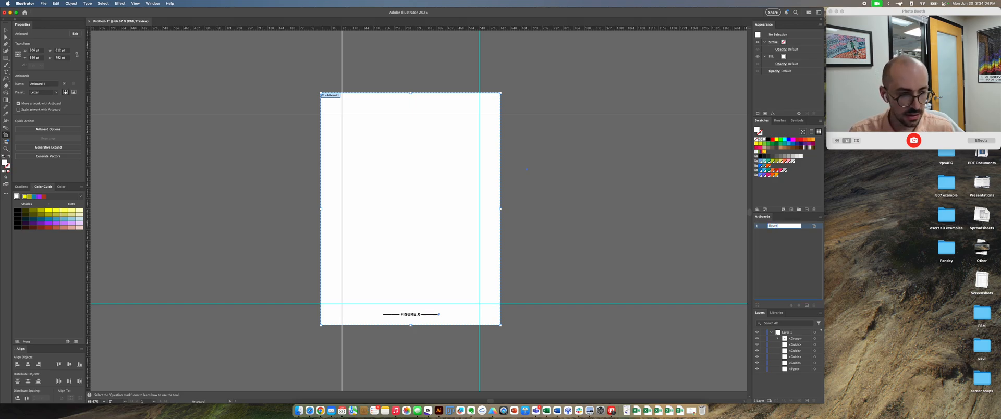
text(1)
key(Return)
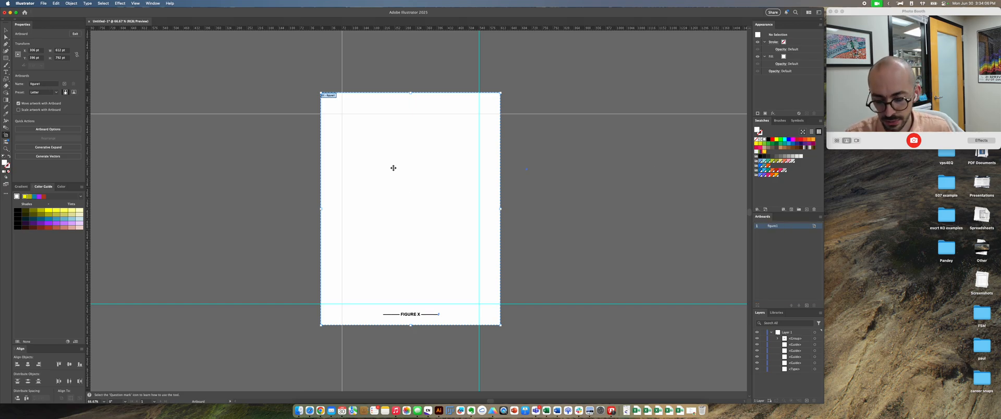
key(Escape)
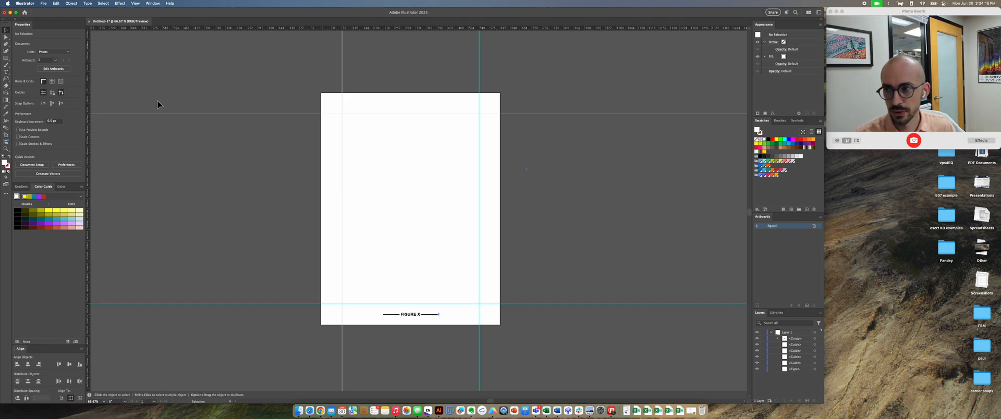
Step: Open the recent file CAREER_figures_250628.ai and survey the arrangement of all its artboards
scroll(158, 100, down, 1)
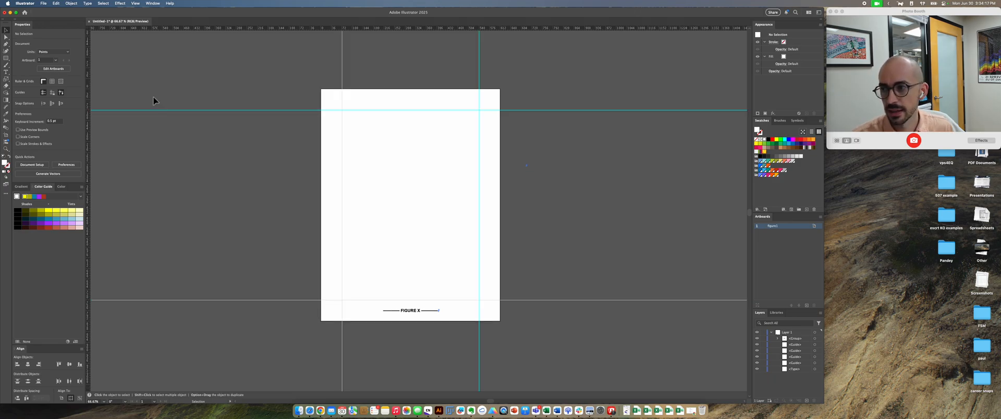
click(44, 3)
mouse_move(51, 32)
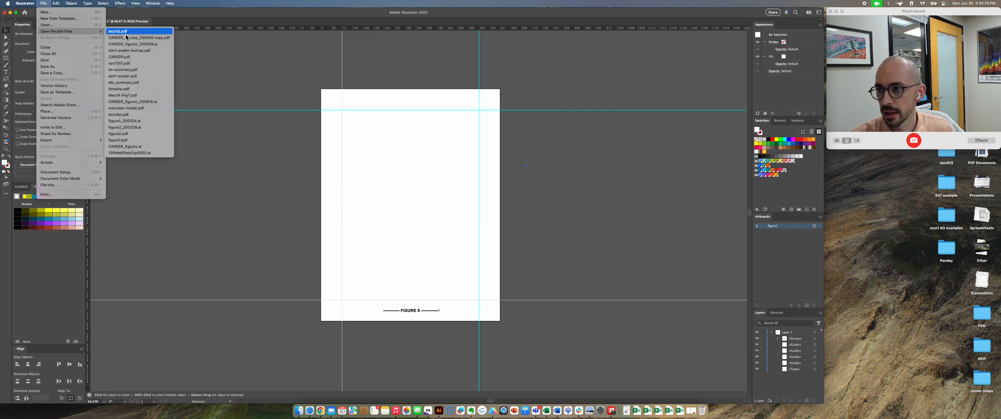
click(141, 45)
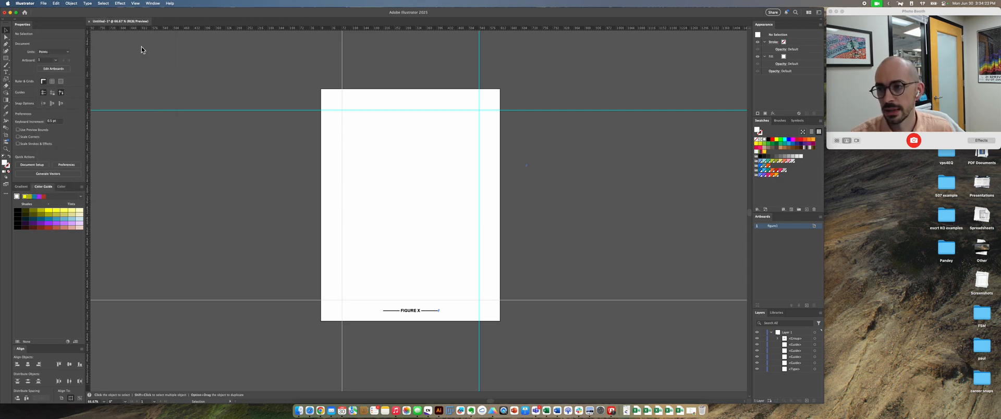
drag(296, 150, 393, 136)
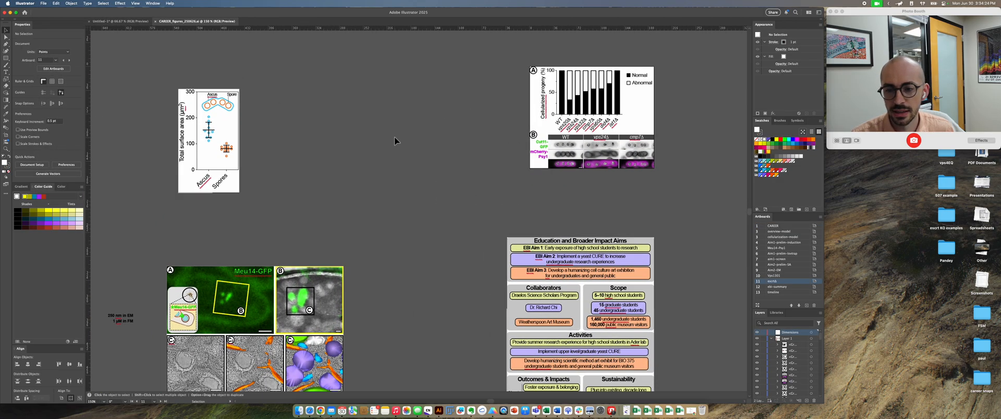
key(super+minus)
key(super+minus)
drag(348, 178, 454, 138)
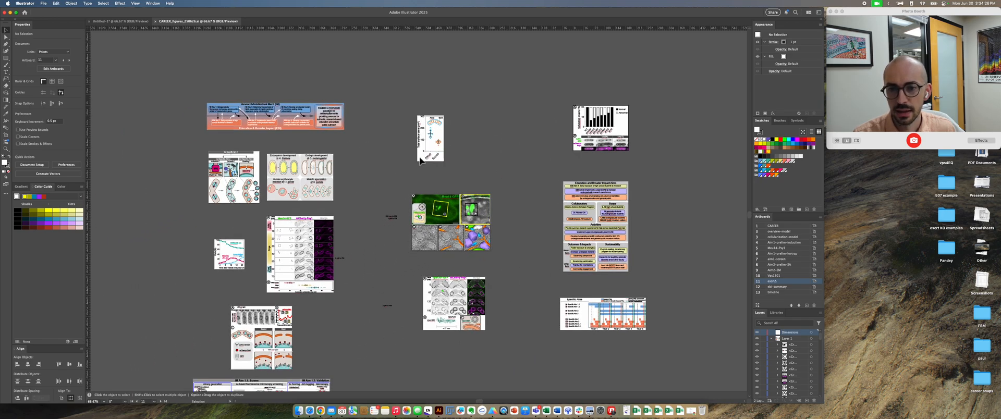
drag(387, 165, 403, 115)
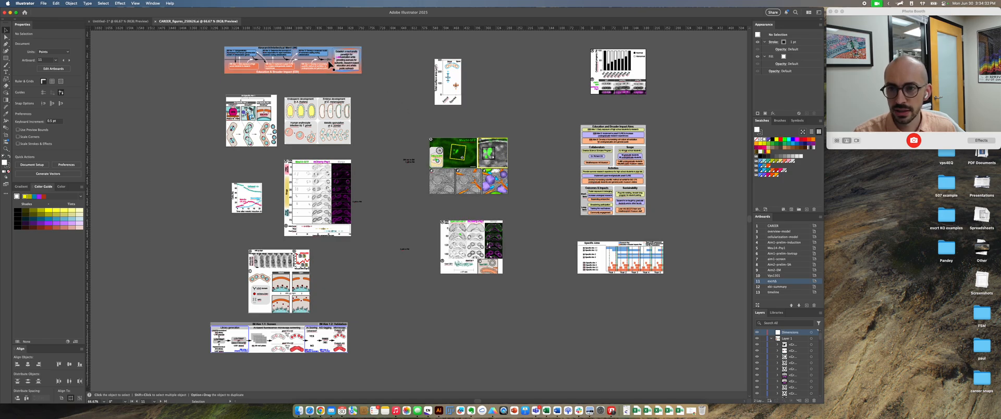
Step: View individual artboards at full size in sequence, including CAREER, cellularization-model, Meu14-Psy1 and aim1-screen
click(777, 226)
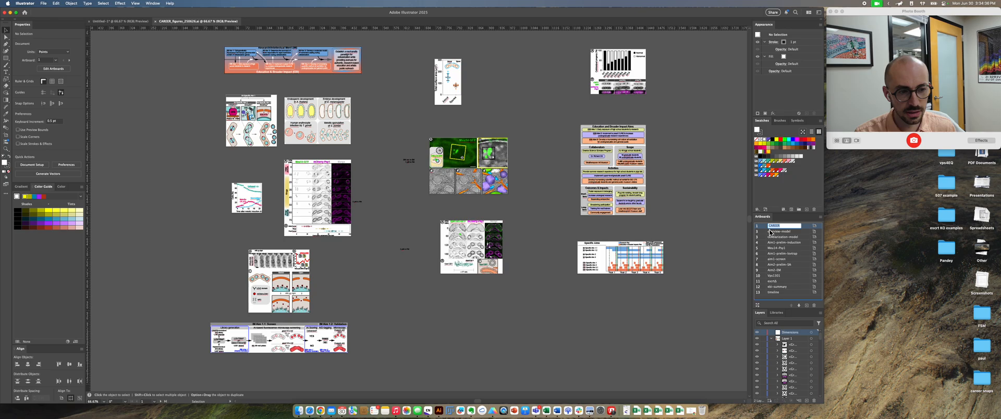
double_click(762, 227)
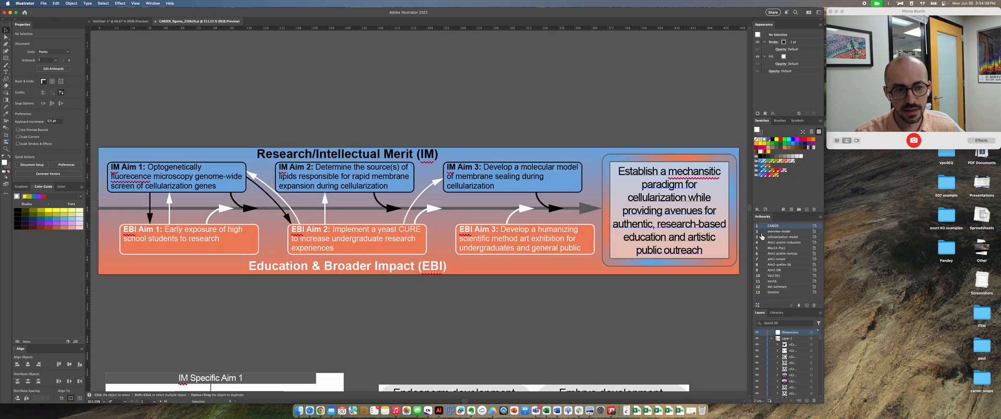
double_click(761, 237)
double_click(762, 243)
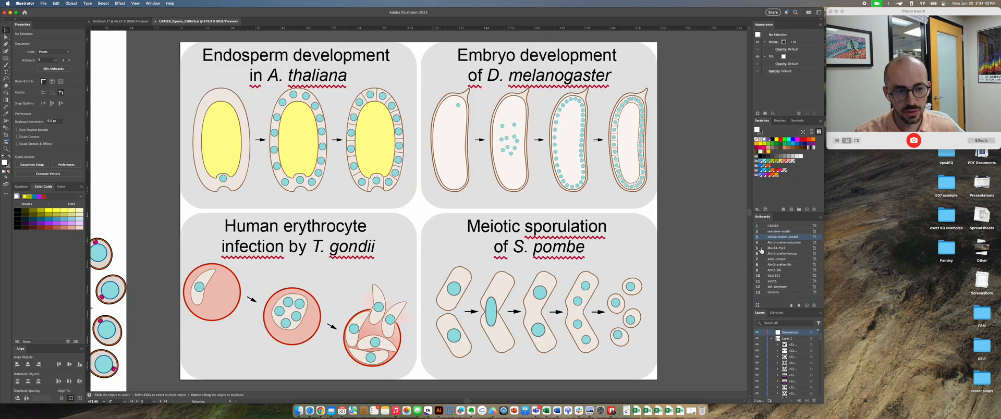
double_click(762, 248)
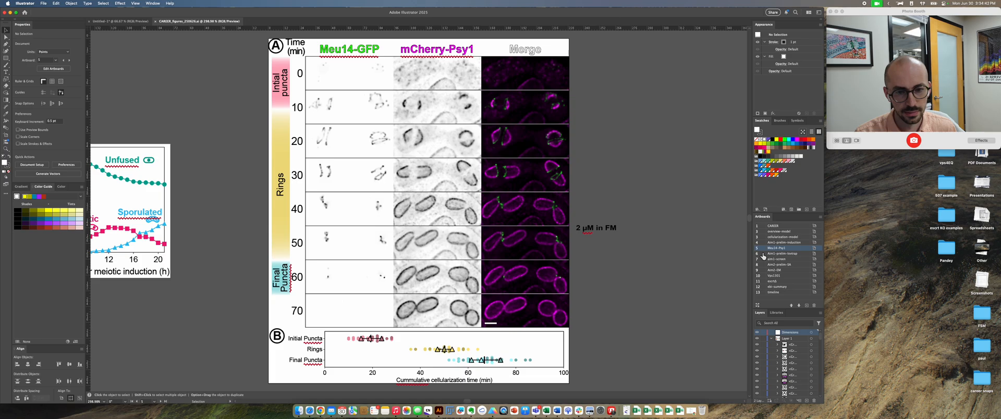
double_click(761, 254)
double_click(763, 260)
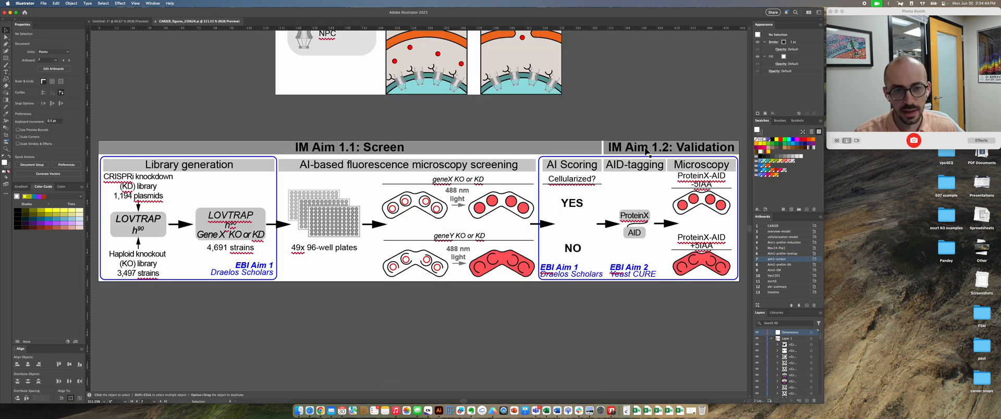
Step: Move the Aim2-prelim-SA artboard with its surface-area chart a short distance to the right, and leave artboard editing
key(super+minus)
key(super+minus)
key(super+minus)
key(super+minus)
key(super+minus)
key(super+minus)
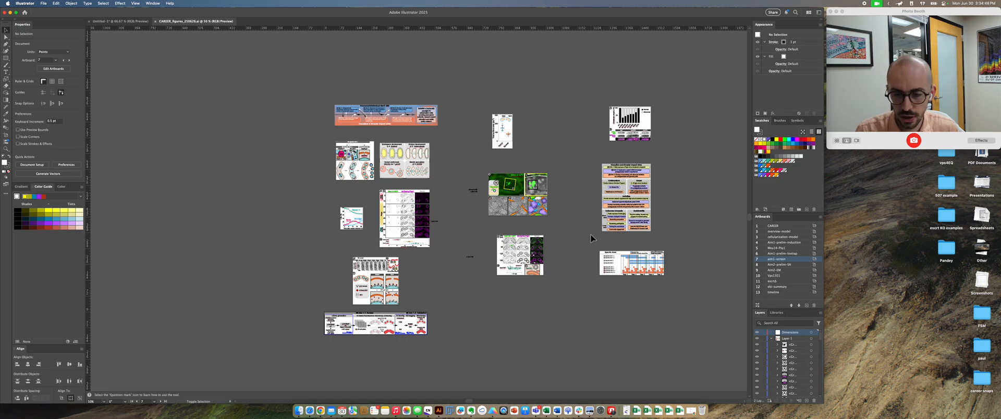
key(shift+o)
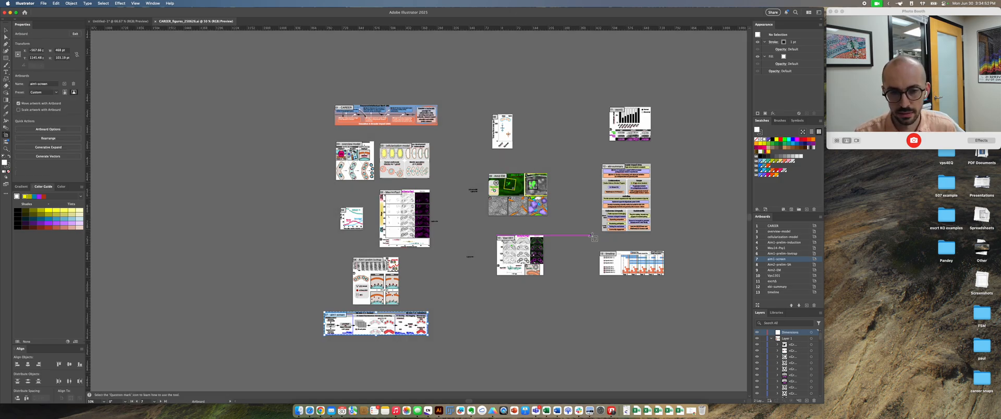
drag(503, 134, 532, 135)
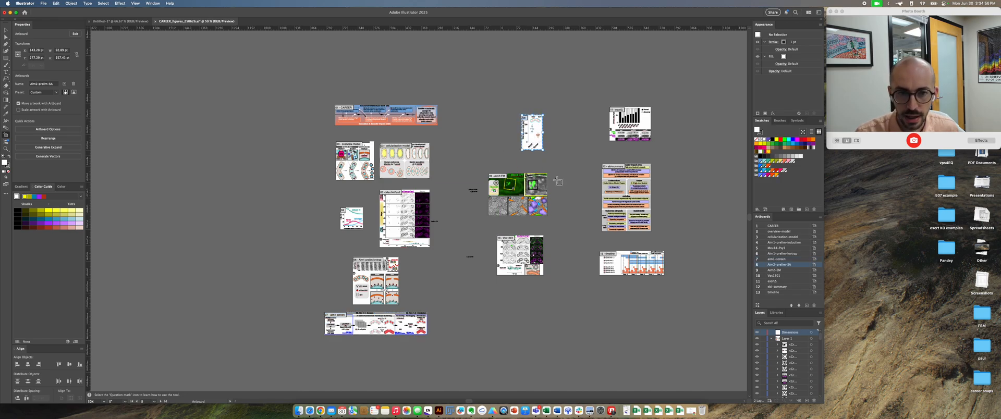
key(Escape)
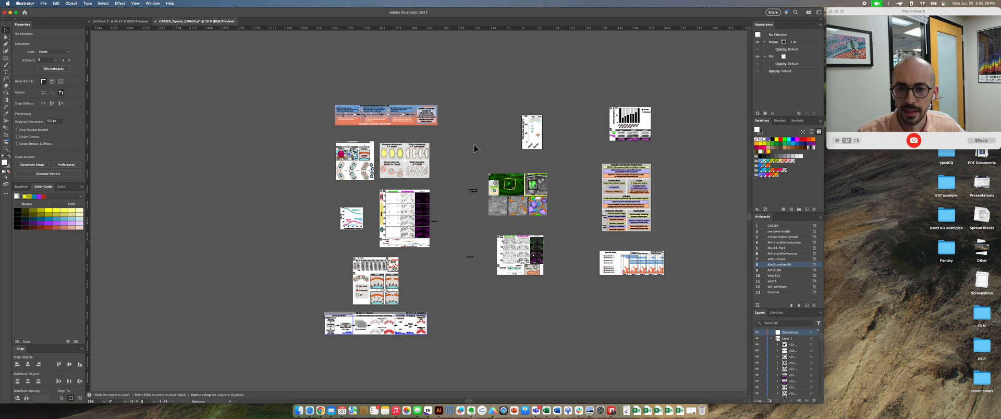
Step: Examine how tightly the artboards frame the model figures and the surface-area chart, using artboard editing to show their boundaries
scroll(511, 140, down, 1)
scroll(508, 143, left, 4)
key(super+equal)
key(super+equal)
key(super+equal)
drag(451, 142, 380, 316)
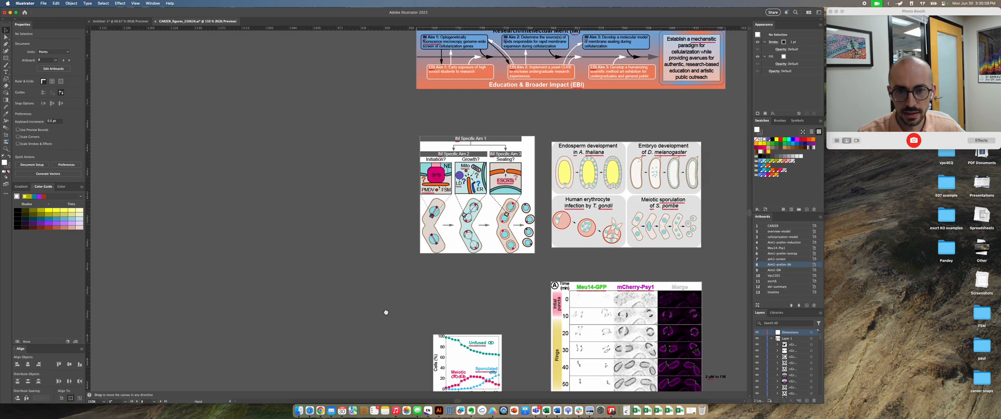
key(super+equal)
drag(552, 183, 481, 248)
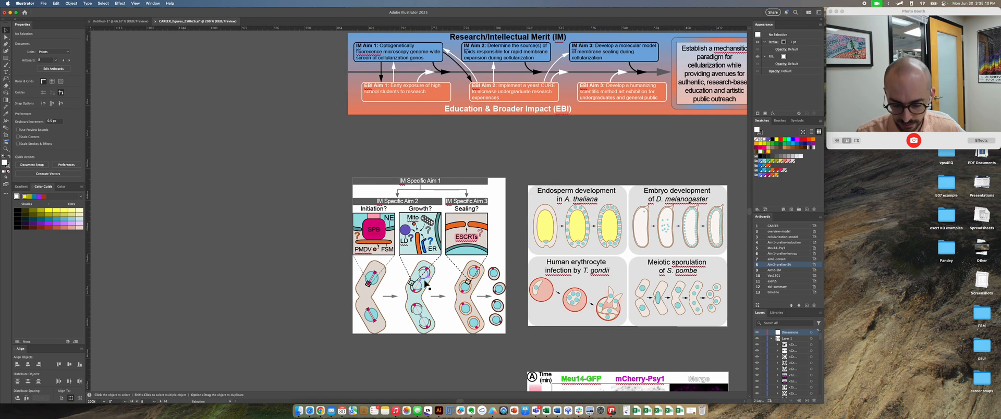
key(shift+o)
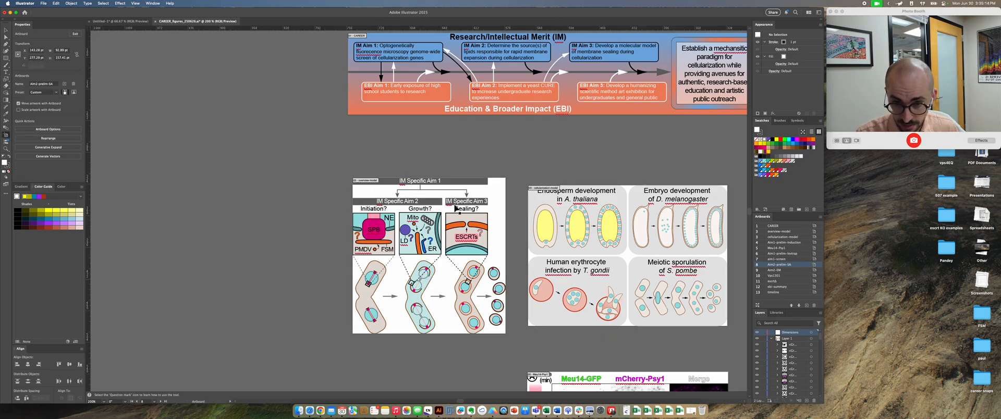
scroll(521, 153, up, 3)
scroll(521, 153, right, 3)
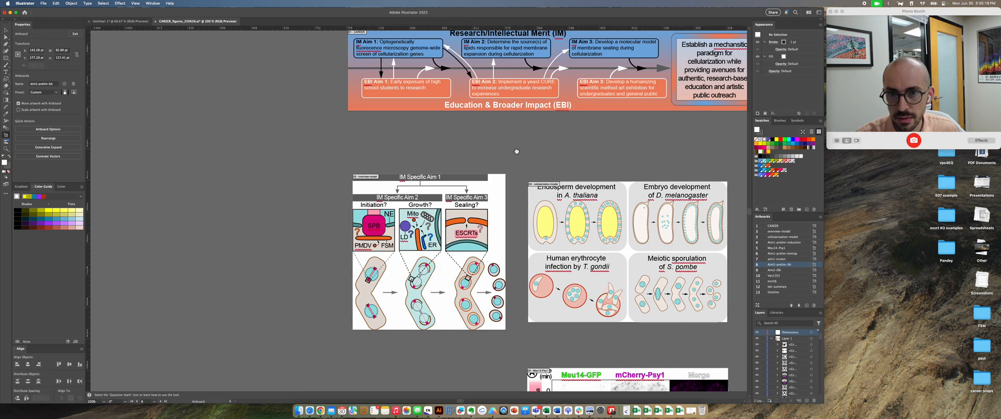
drag(652, 185, 311, 168)
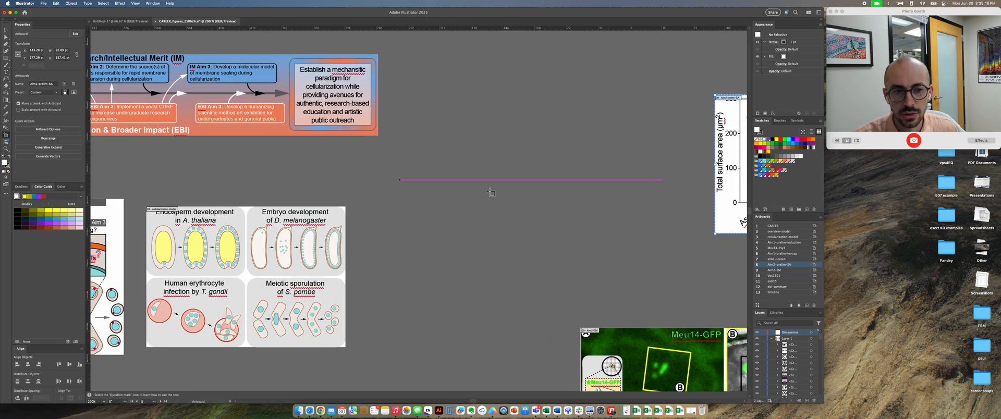
drag(582, 208, 295, 132)
drag(421, 160, 405, 283)
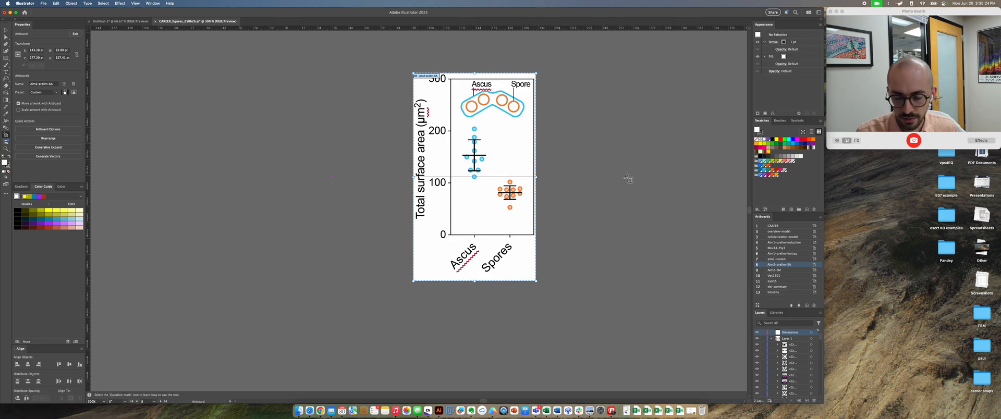
key(Escape)
Step: Make Aim2-prelim-SA the active artboard and fit it to the window
click(789, 260)
click(786, 265)
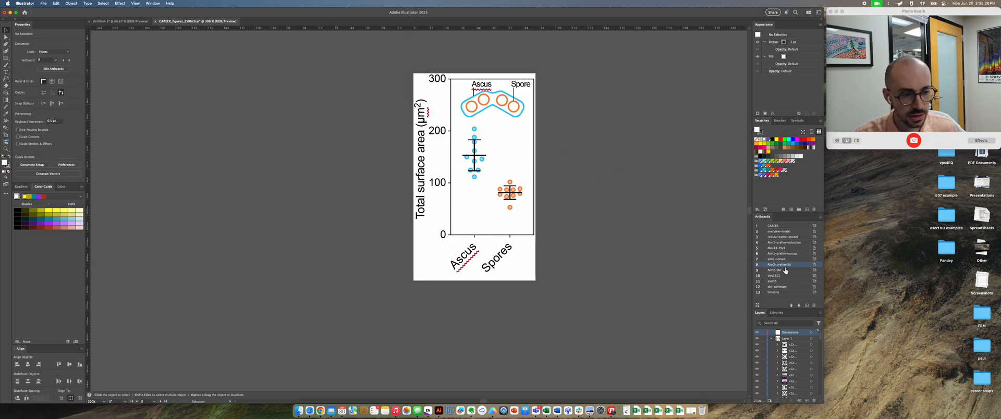
key(super+0)
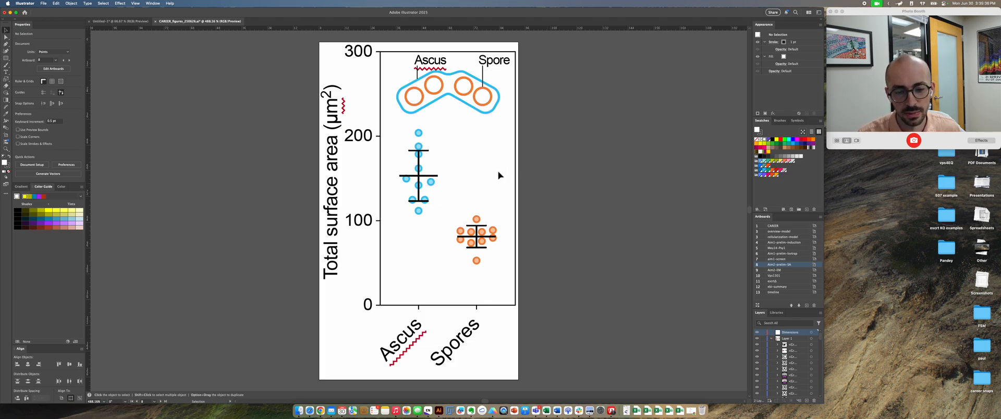
scroll(498, 175, down, 8)
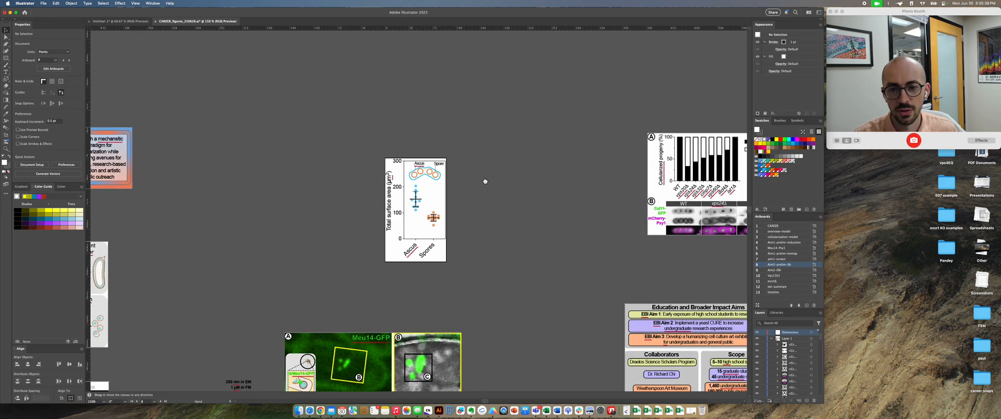
key(super+0)
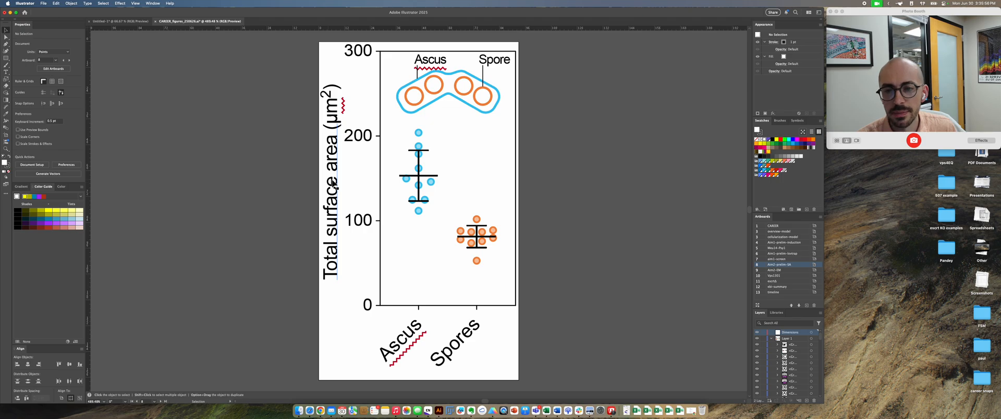
Step: Check the character settings of the chart's vertical axis label "Total surface area (µm²)", and deselect it
double_click(330, 214)
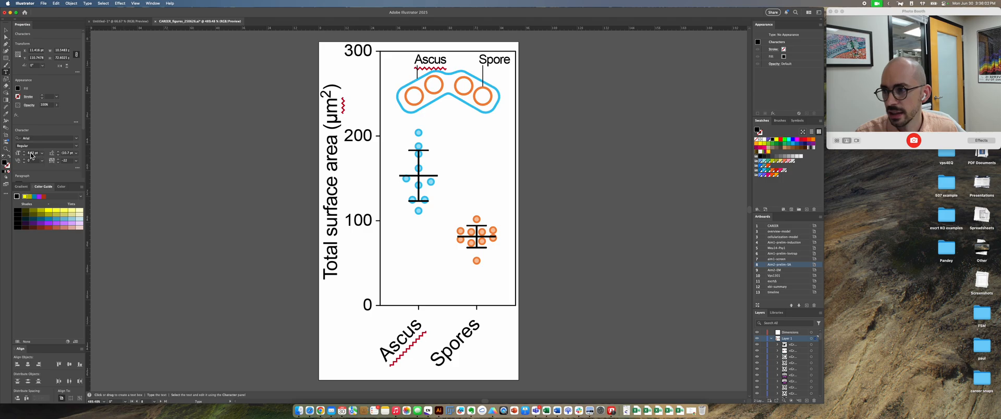
key(Escape)
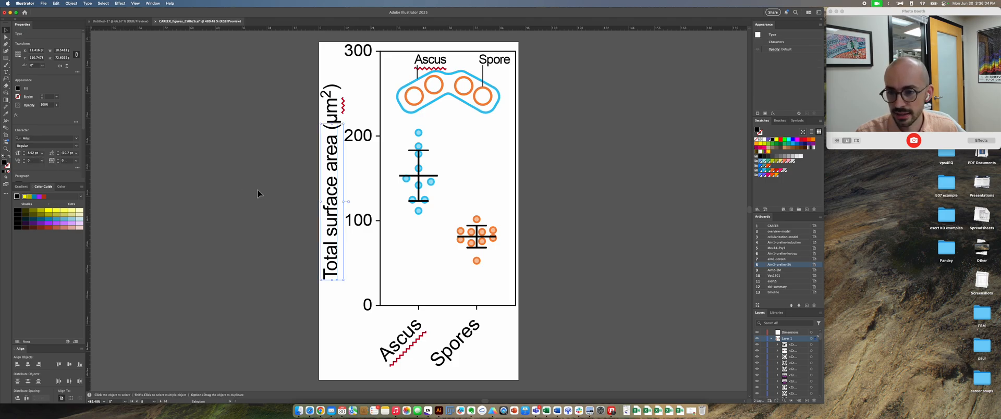
click(285, 191)
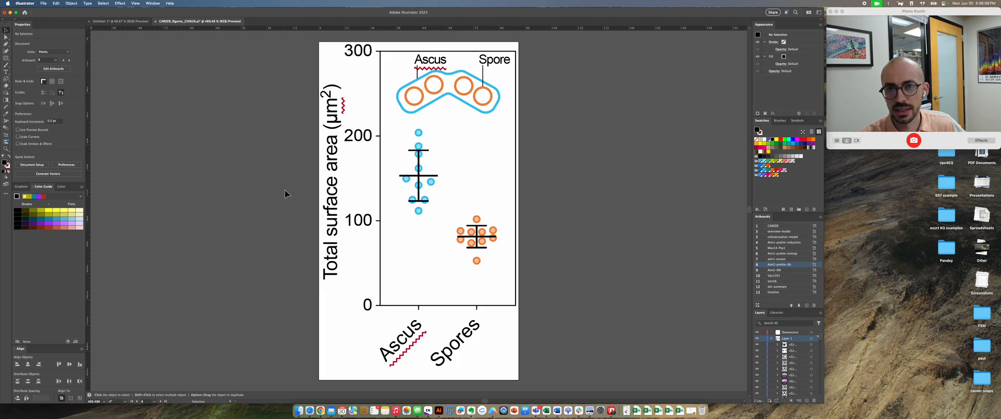
Step: Start saving a copy of the document to the Desktop in Adobe PDF format
click(44, 4)
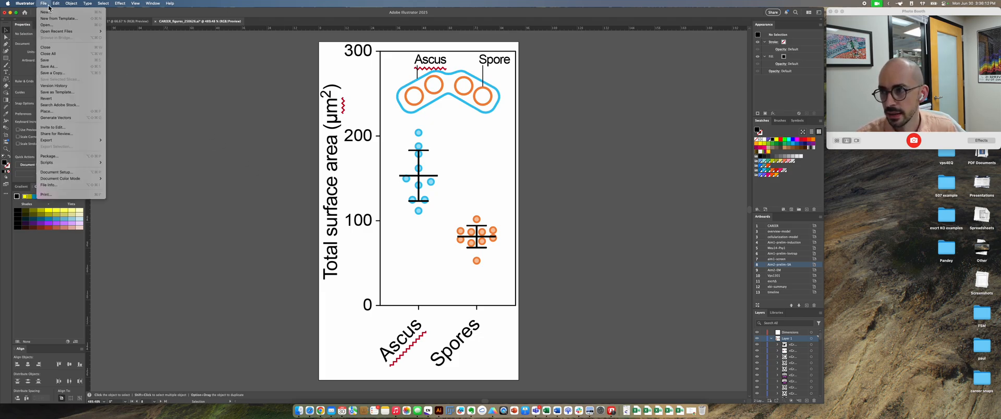
click(73, 76)
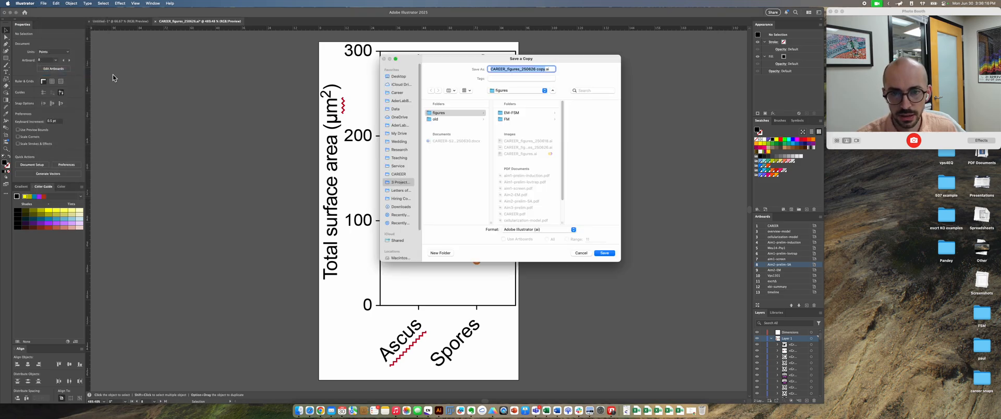
drag(442, 60, 130, 102)
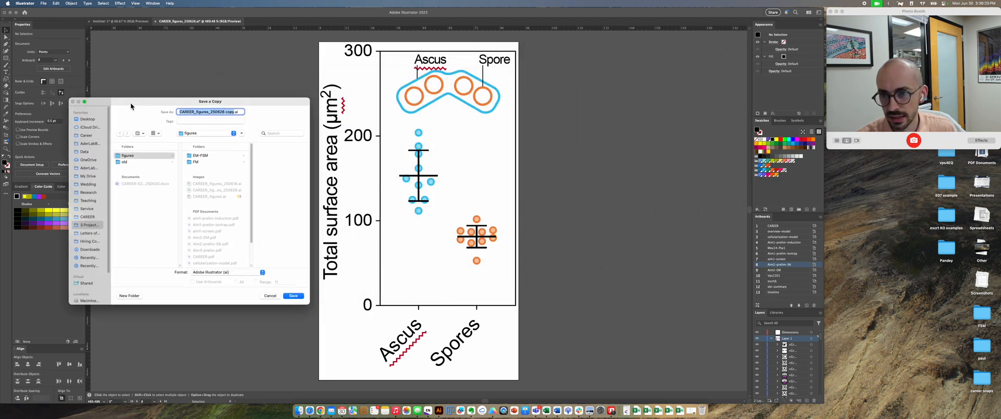
click(98, 121)
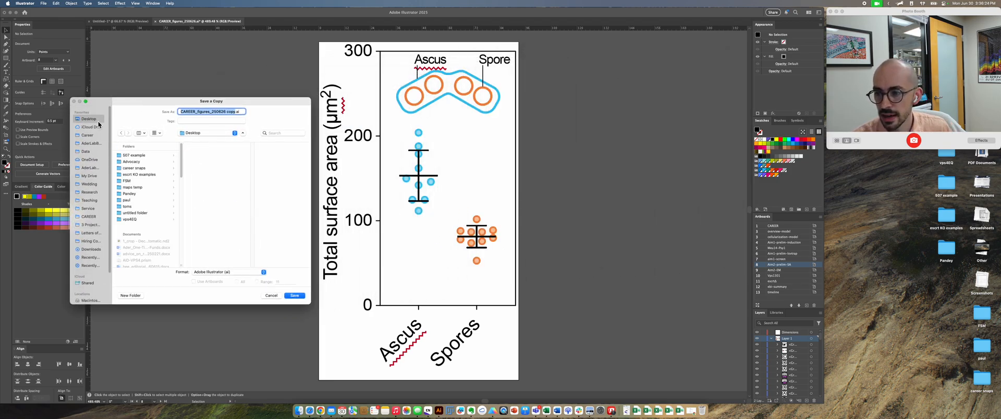
click(252, 273)
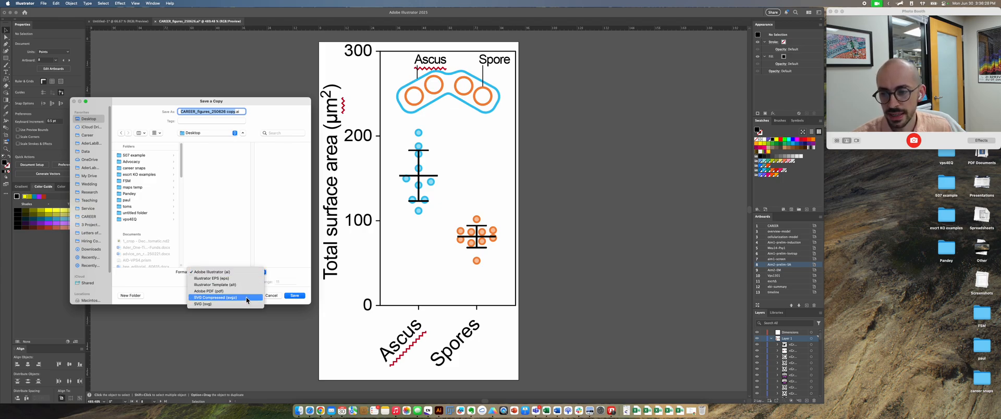
click(248, 290)
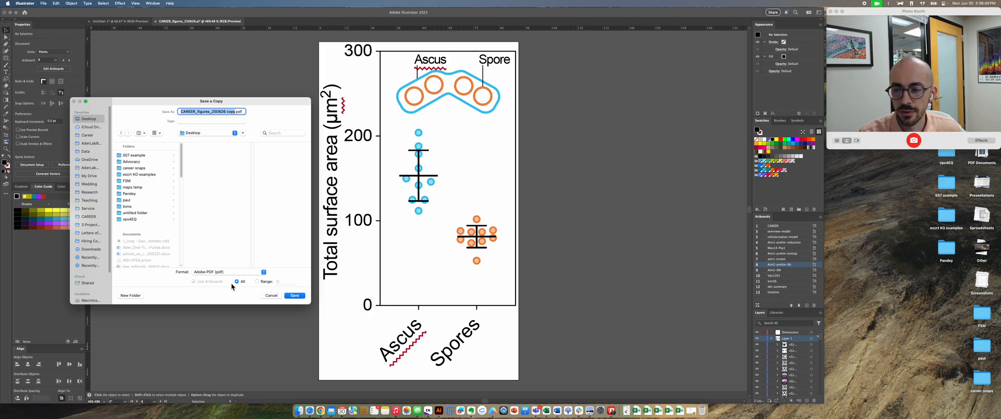
Step: Limit the PDF copy to artboard range 8, name it examplegraph, and proceed to the PDF export options
click(264, 282)
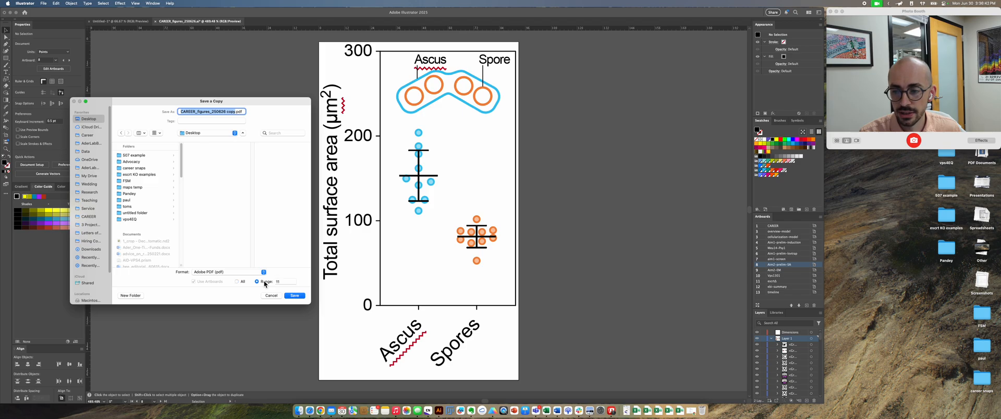
click(284, 282)
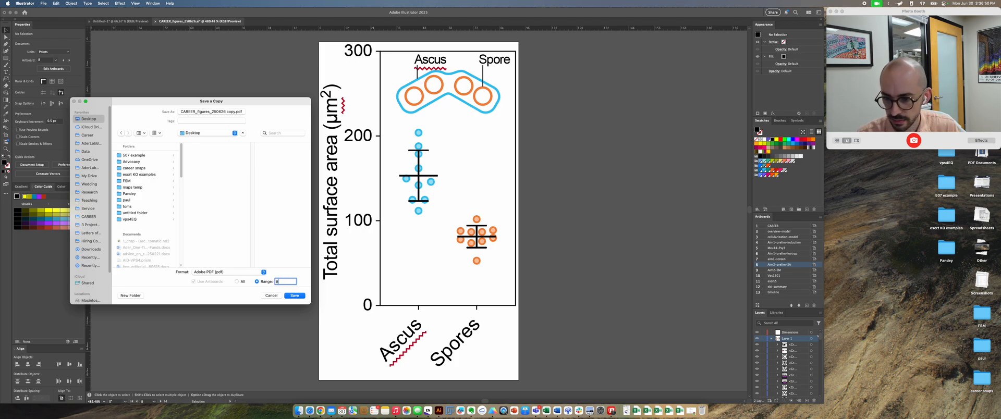
text(8)
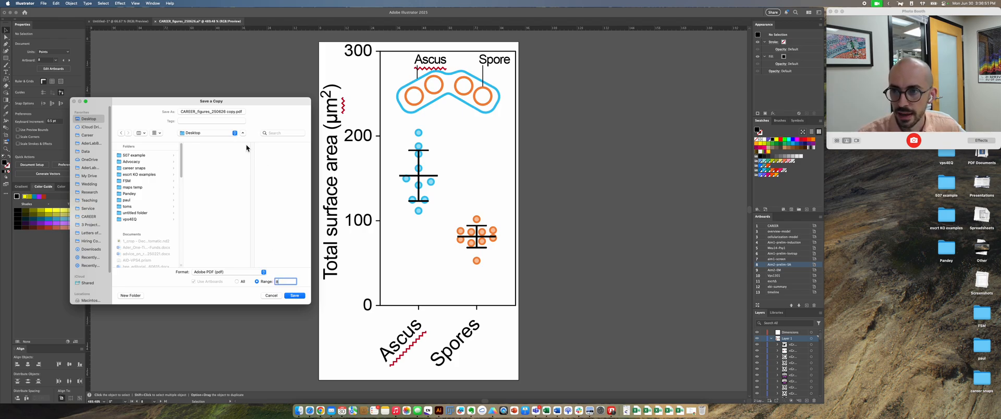
click(227, 113)
text(examplegraph)
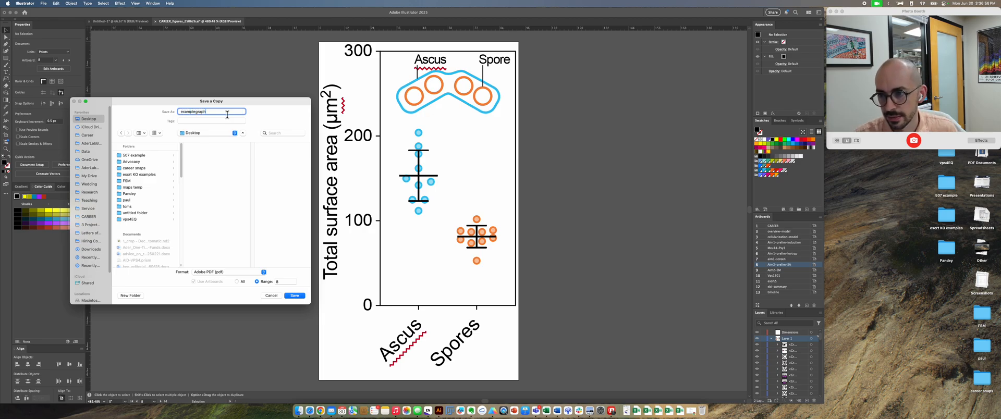
click(295, 297)
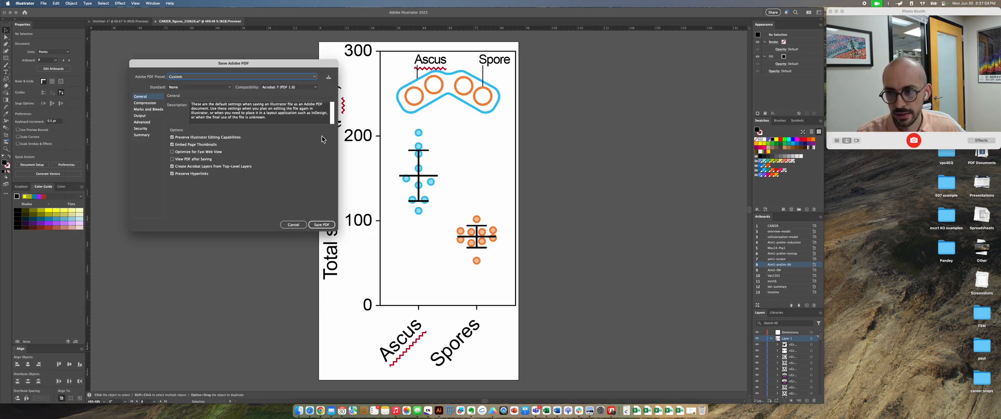
Step: Apply the Paper preset to the PDF export, with the options dialog moved over the chart
drag(269, 70, 417, 97)
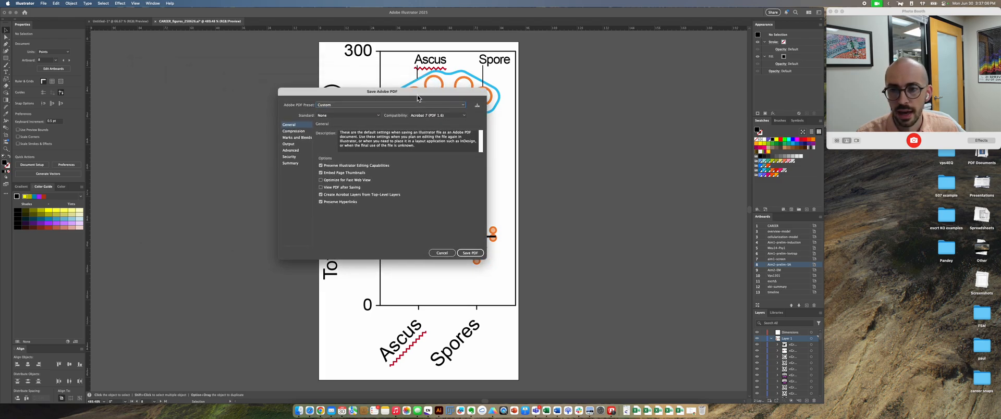
click(422, 107)
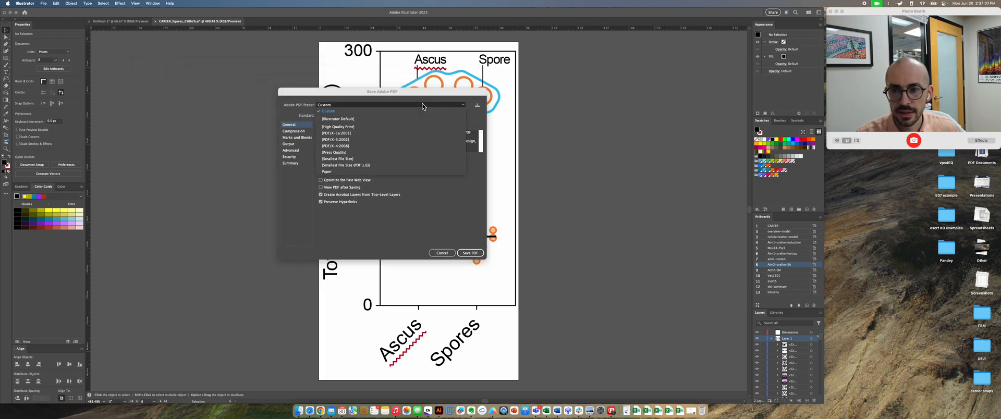
click(387, 173)
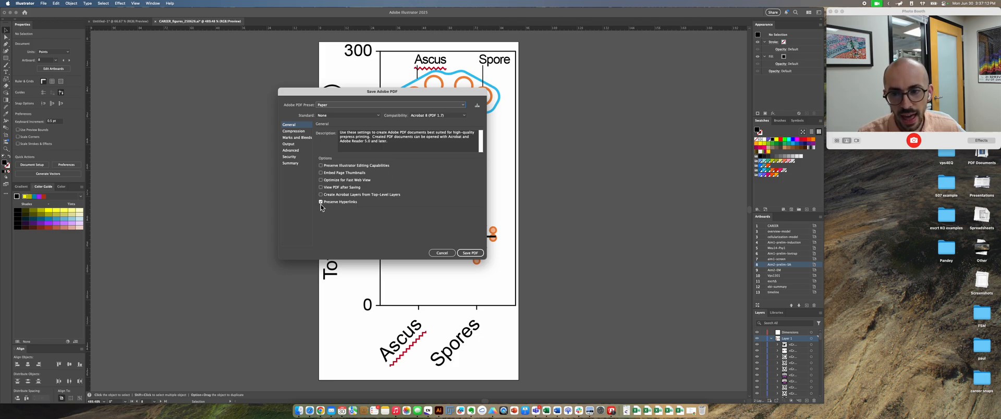
Step: Review the preset's settings from General through Summary, including the color bitmap downsampling under Compression, and save the PDF
click(301, 133)
click(303, 137)
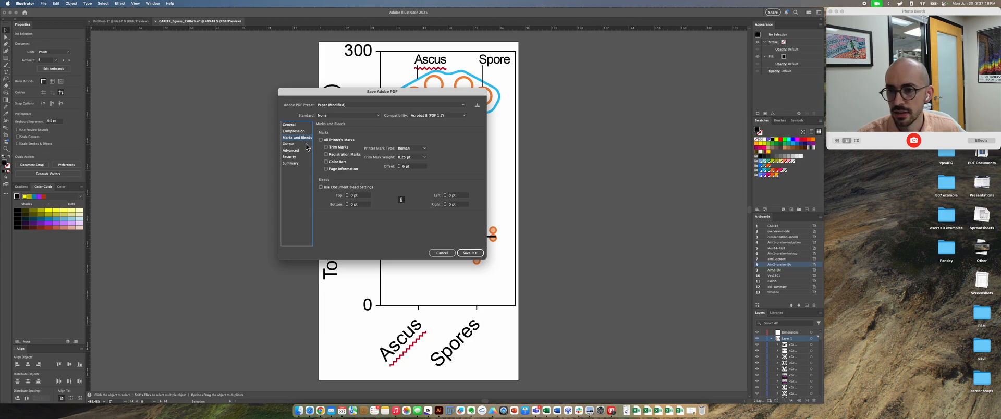
click(306, 144)
click(305, 150)
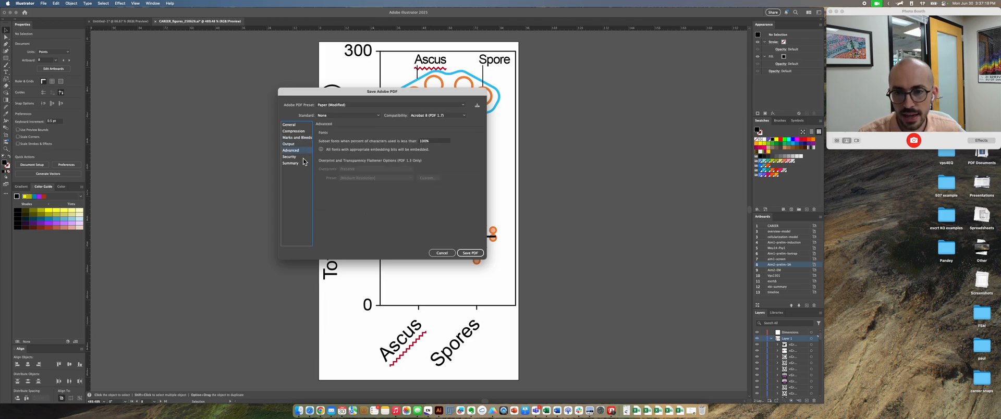
click(304, 157)
click(301, 163)
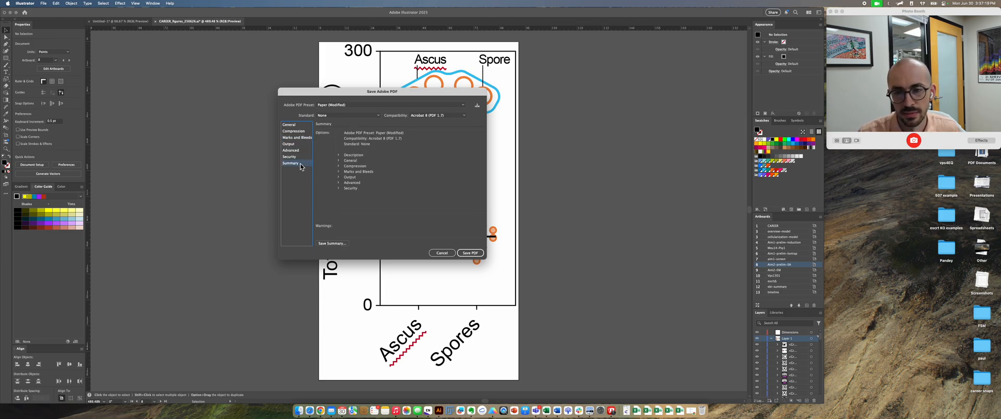
click(304, 128)
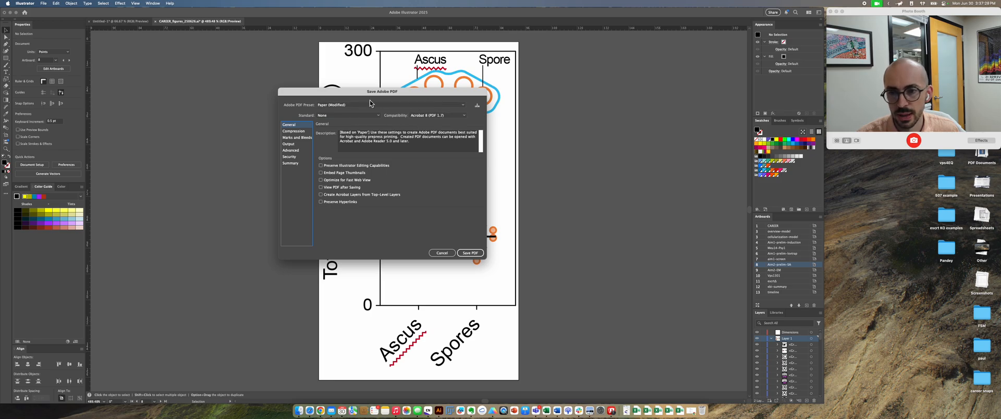
click(297, 131)
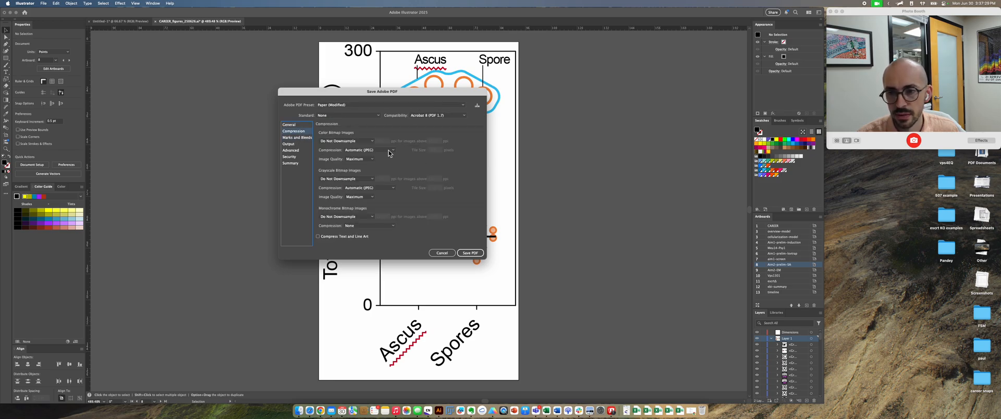
click(357, 143)
click(350, 142)
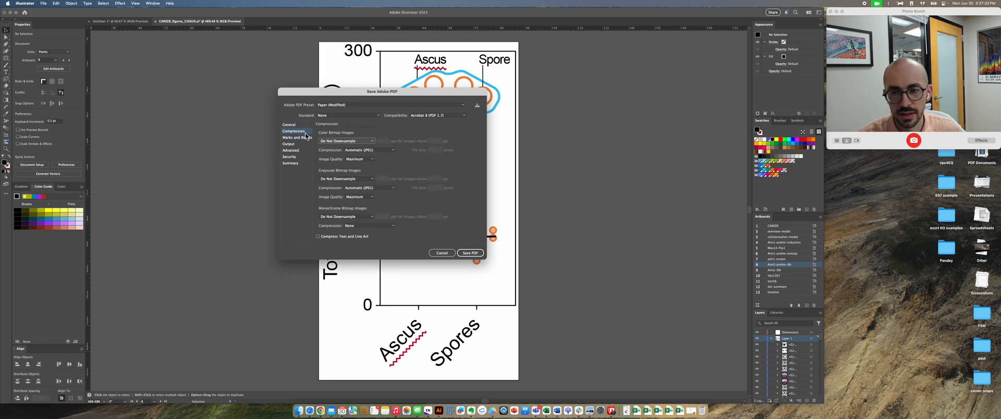
click(300, 126)
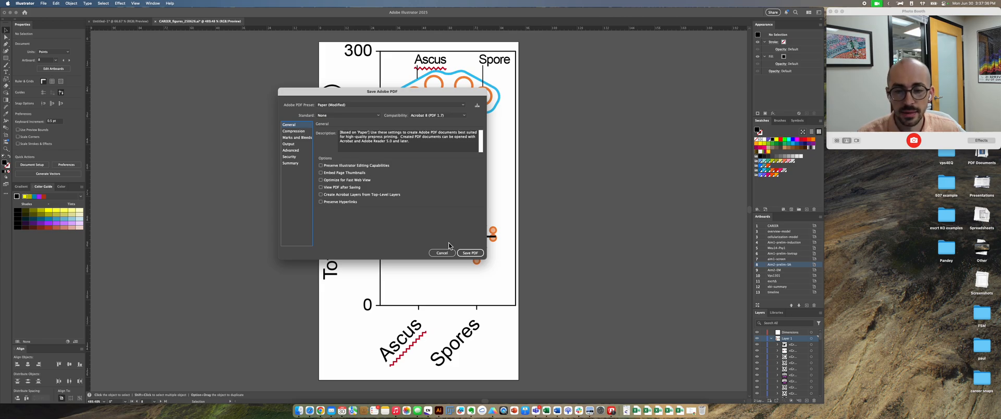
click(462, 253)
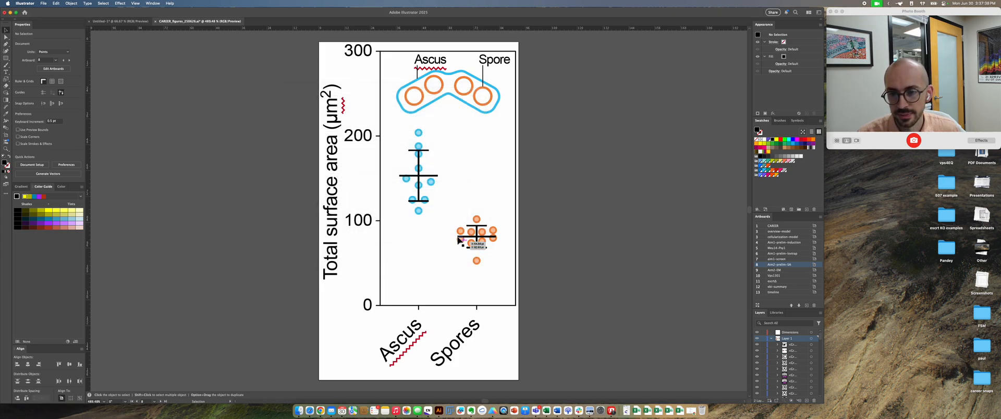
Step: Switch to Finder, preview the exported examplegraph.pdf on the Desktop, and return to the Illustrator document
click(299, 410)
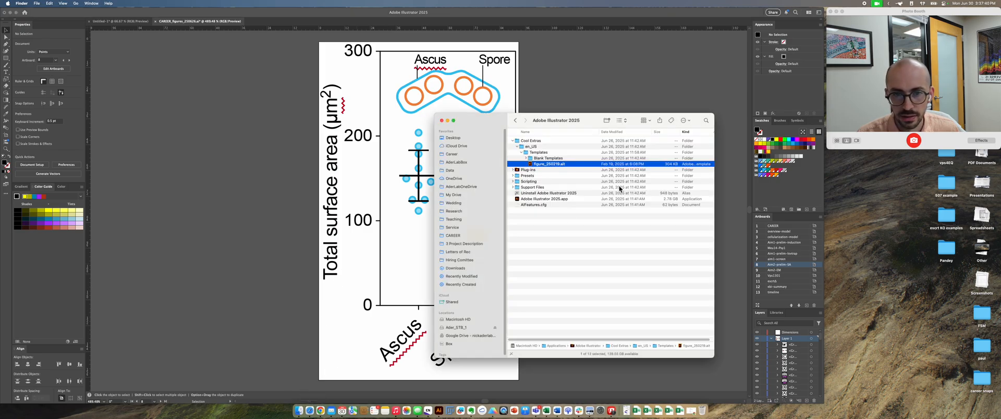
click(465, 138)
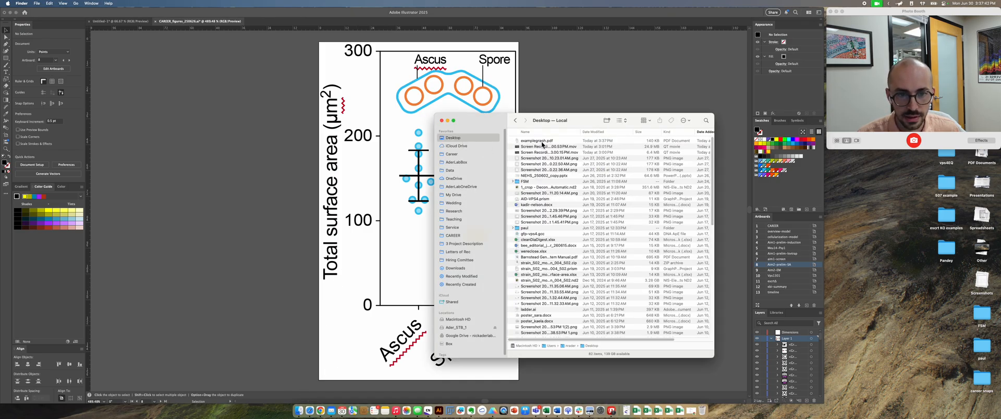
click(542, 141)
key(space)
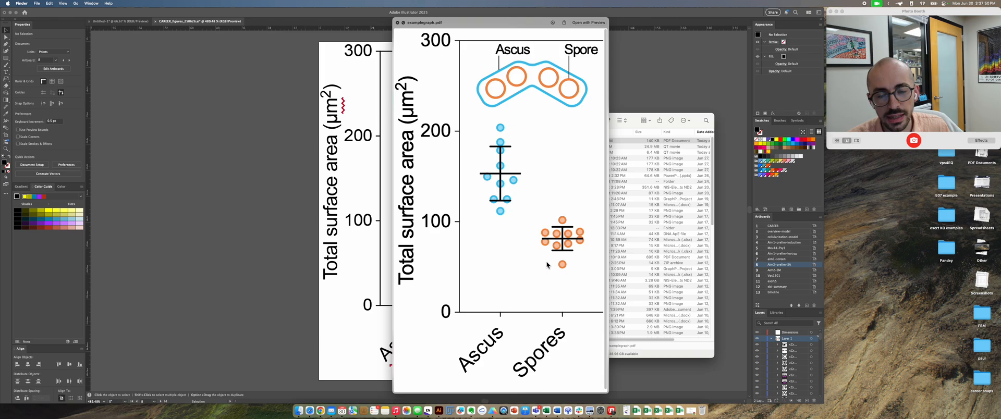
right_click(558, 409)
click(308, 313)
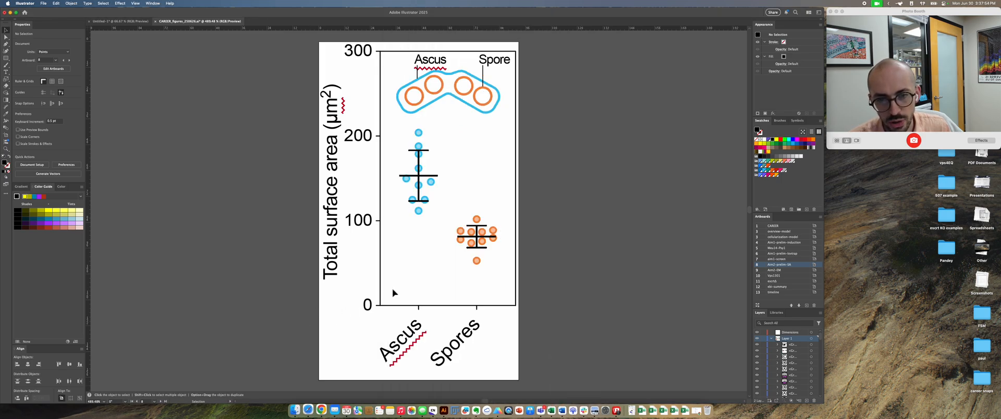